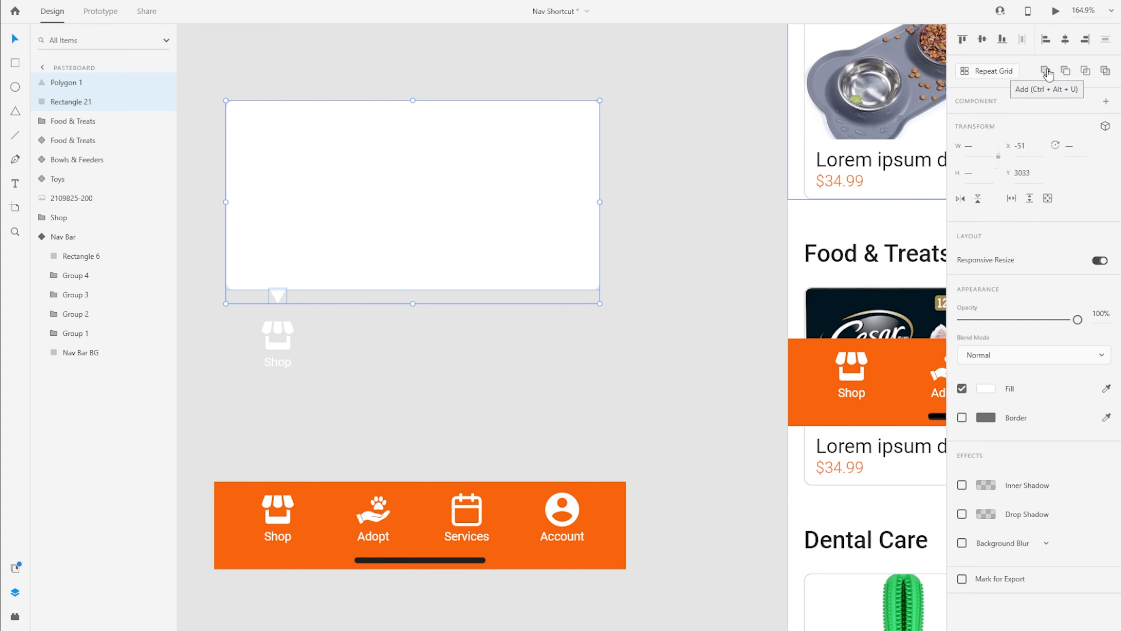
Step: Combine the triangle and white rectangle into one shape with the Add operation and name it Bubble
left_click(1045, 71)
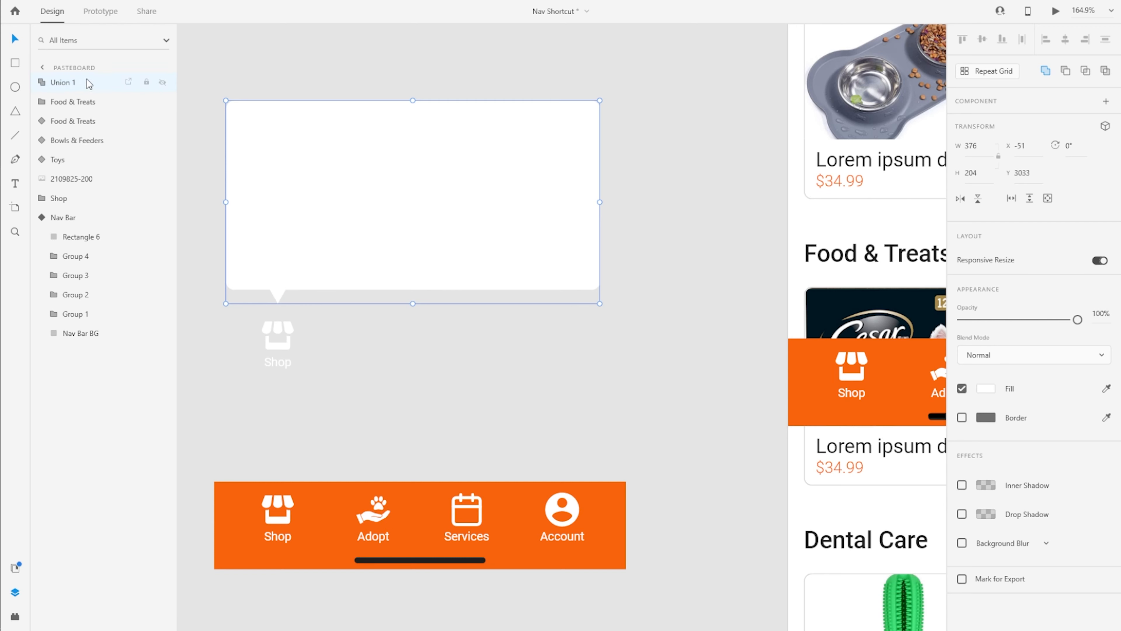
double_click(68, 83)
type("Bubble")
key("Return")
Step: Examine the category rows on the pasteboard and the product categories on the Shop Products artboard
scroll(716, 329, "down", 8)
scroll(340, 613, "down", 4)
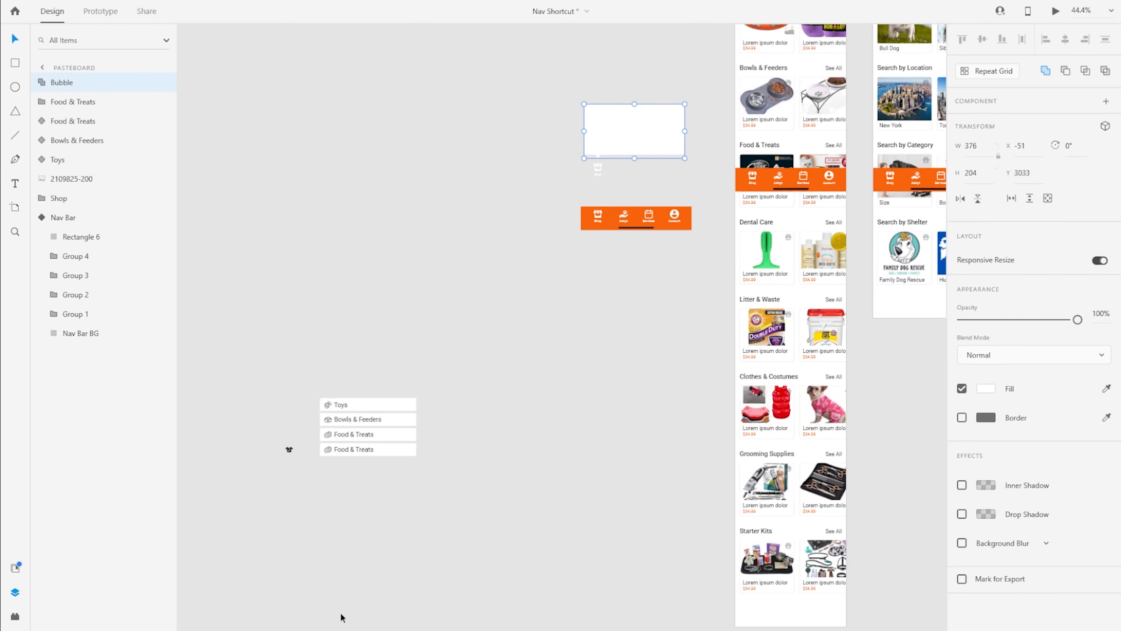
scroll(307, 455, "up", 6)
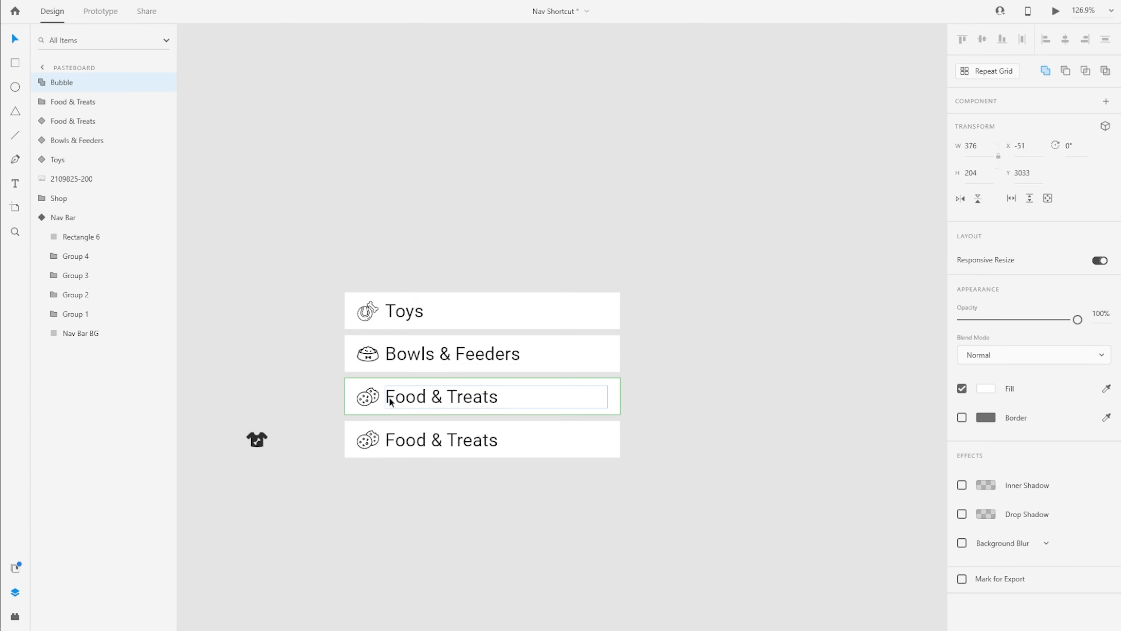
scroll(249, 369, "down", 8)
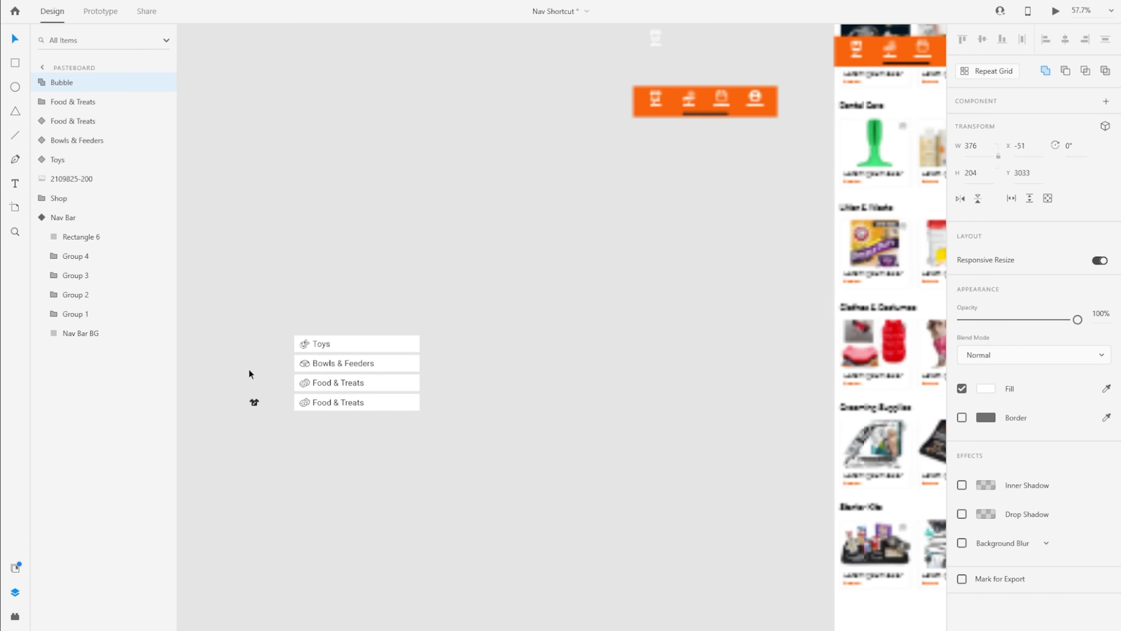
left_click_drag(621, 277, 420, 506)
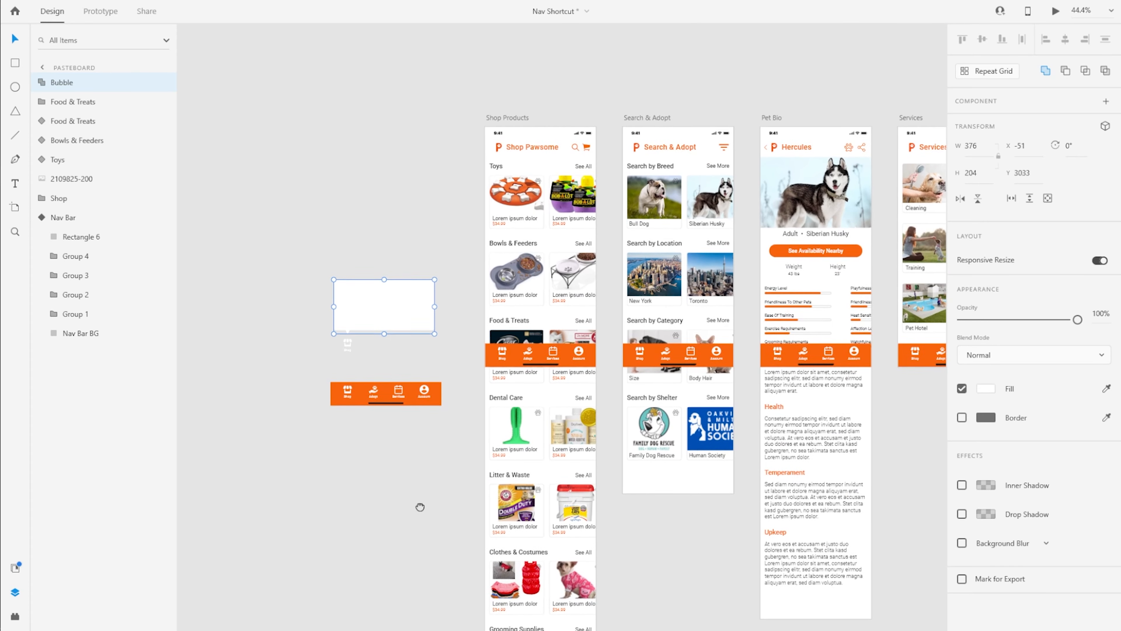
scroll(555, 212, "up", 1)
scroll(555, 213, "up", 4)
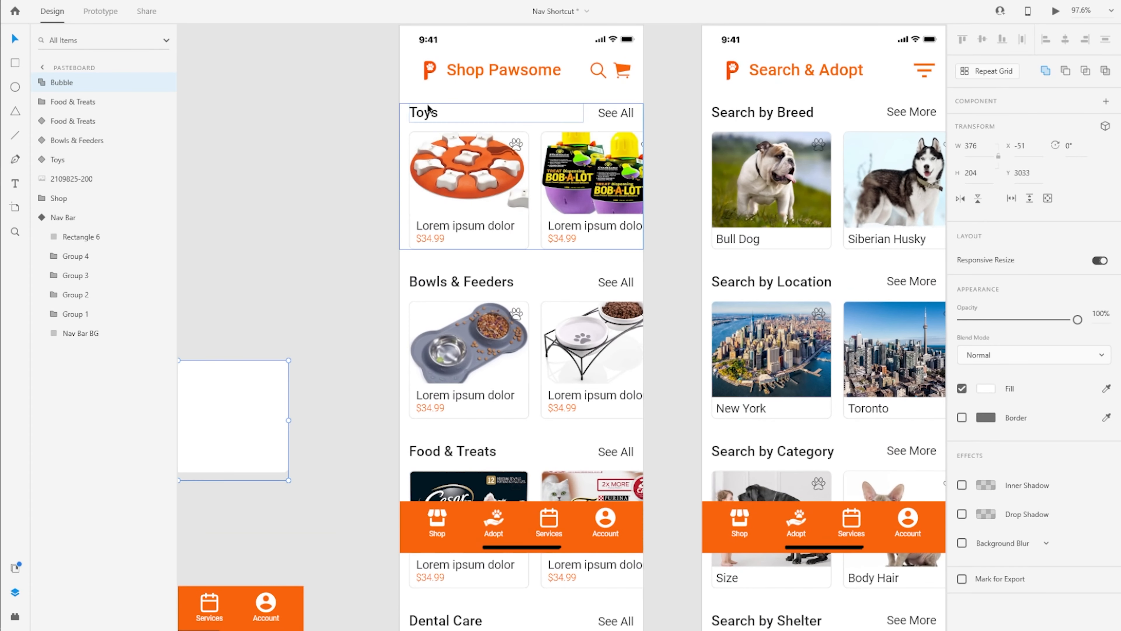
scroll(518, 187, "up", 1)
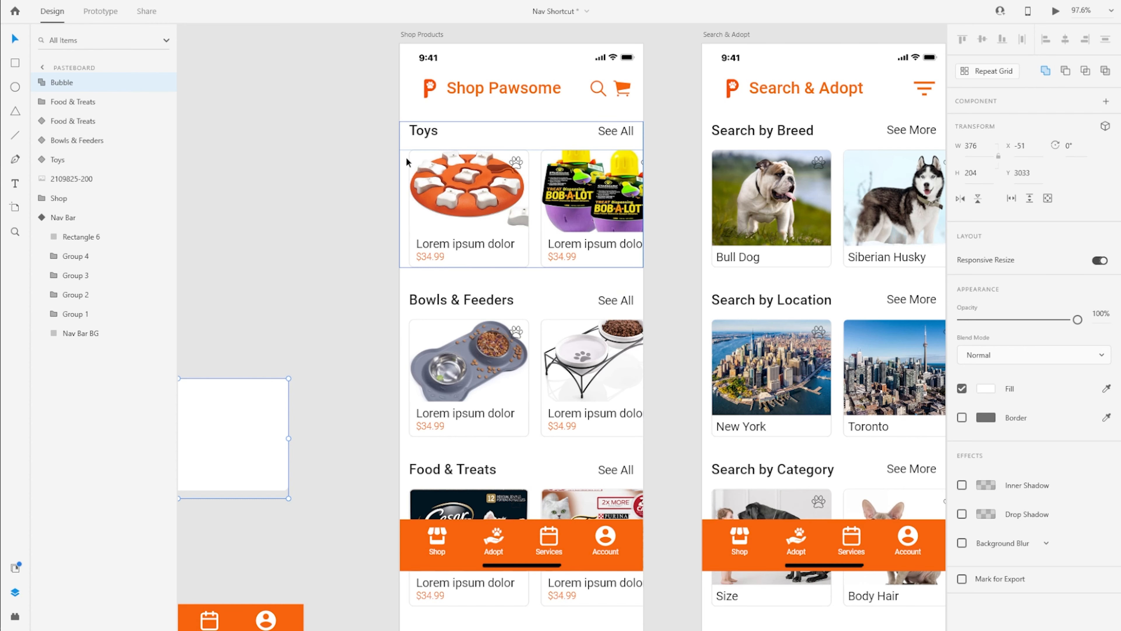
scroll(485, 203, "down", 4)
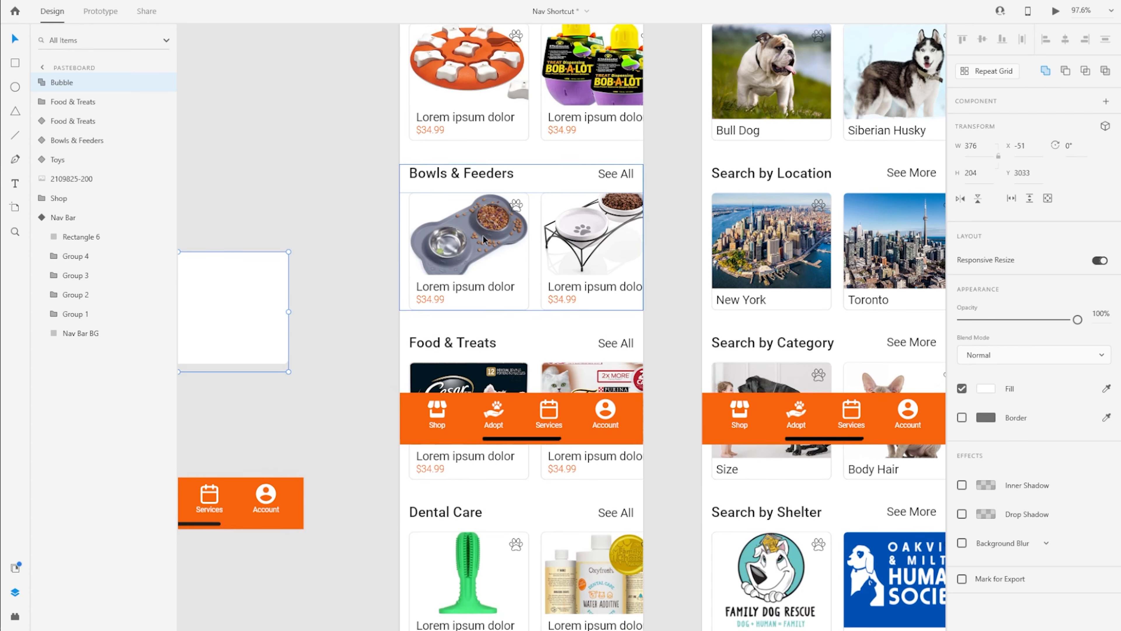
scroll(484, 238, "down", 10)
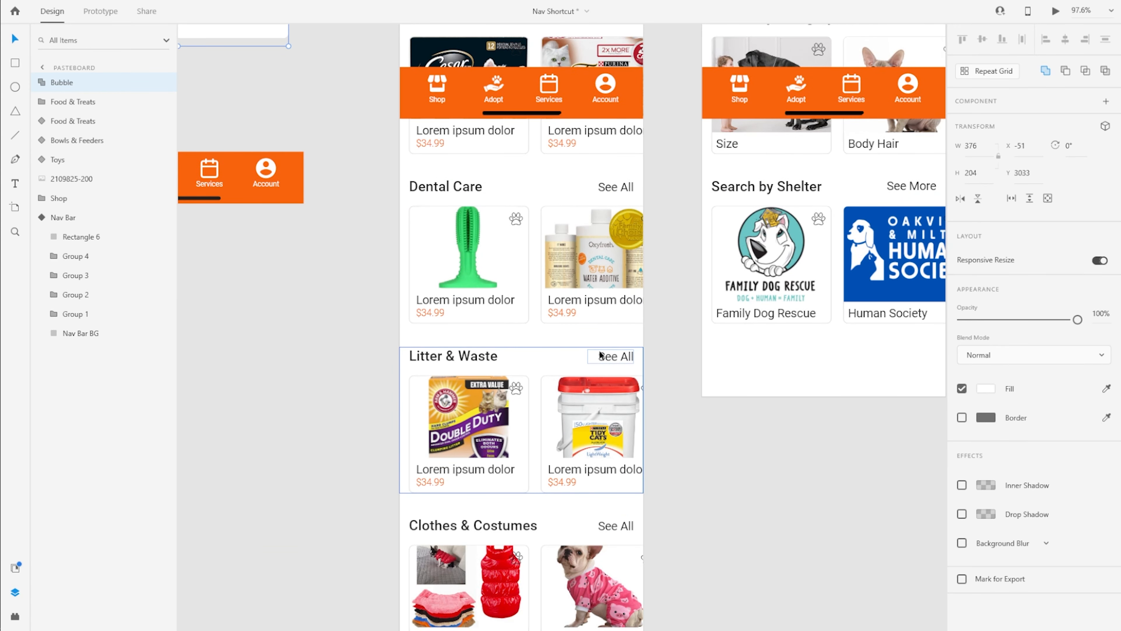
scroll(602, 353, "down", 9)
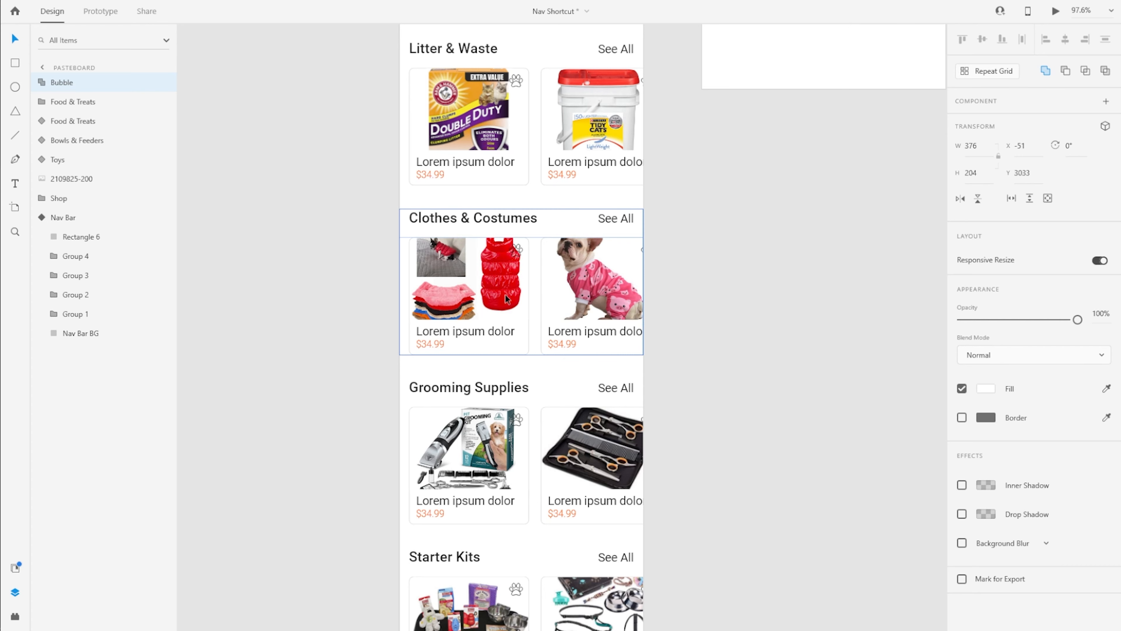
scroll(702, 321, "down", 3)
Step: Change the label of the duplicate Food & Treats row at the end of the original list to "Clothes & Costumes"
left_click_drag(227, 169, 733, 218)
scroll(464, 405, "up", 5)
scroll(465, 405, "up", 1)
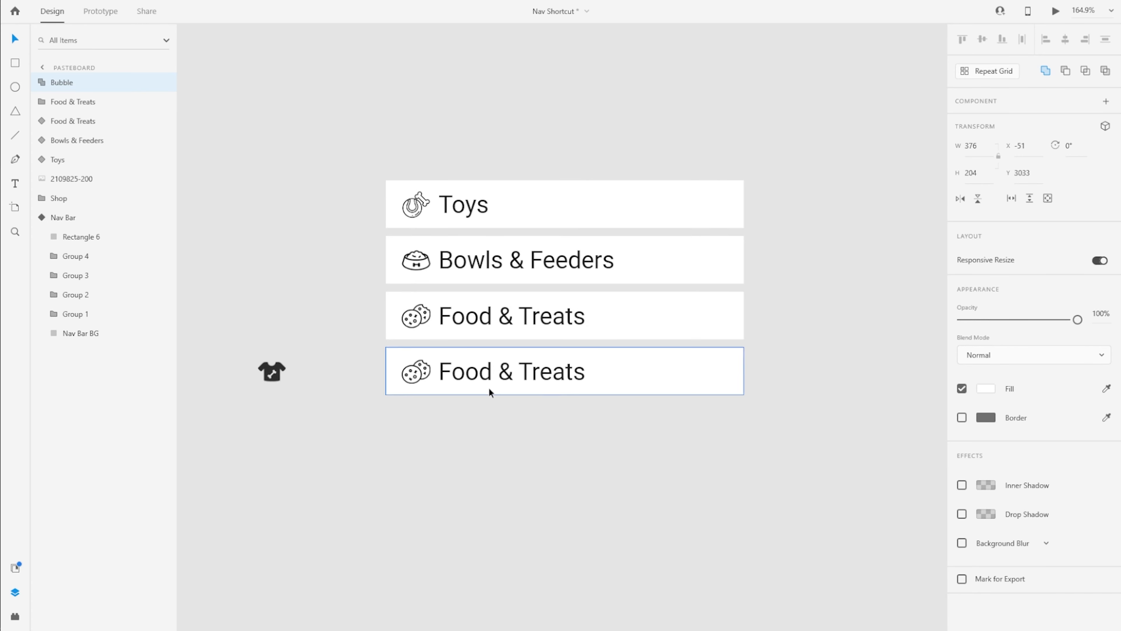
left_click(487, 385)
double_click(486, 378)
key("ctrl+a")
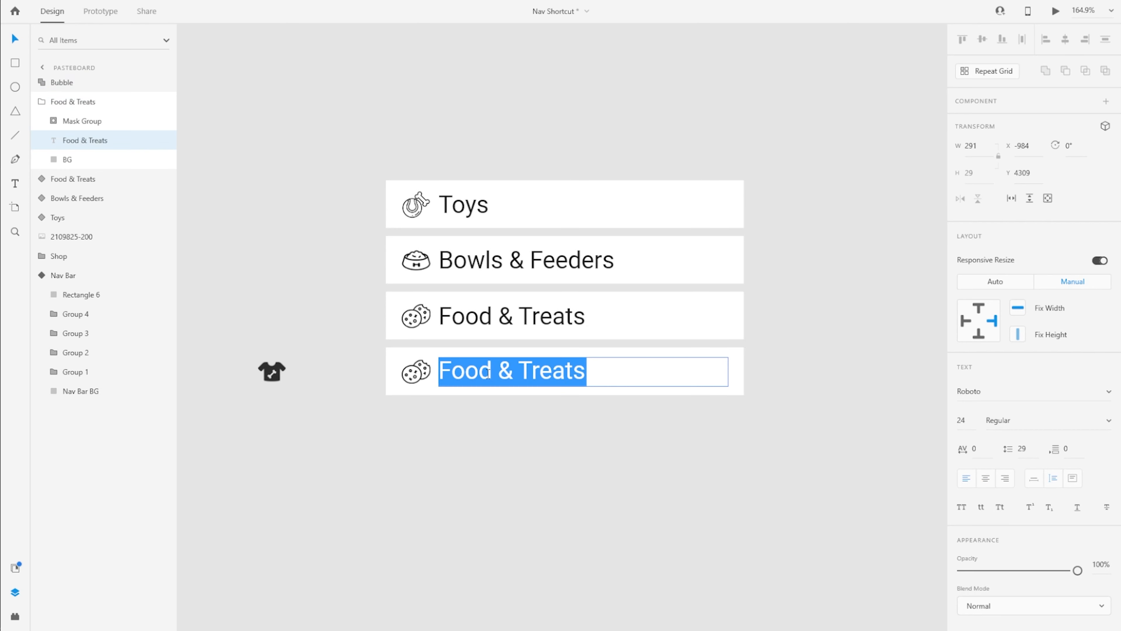
type("Clothes & Costumes")
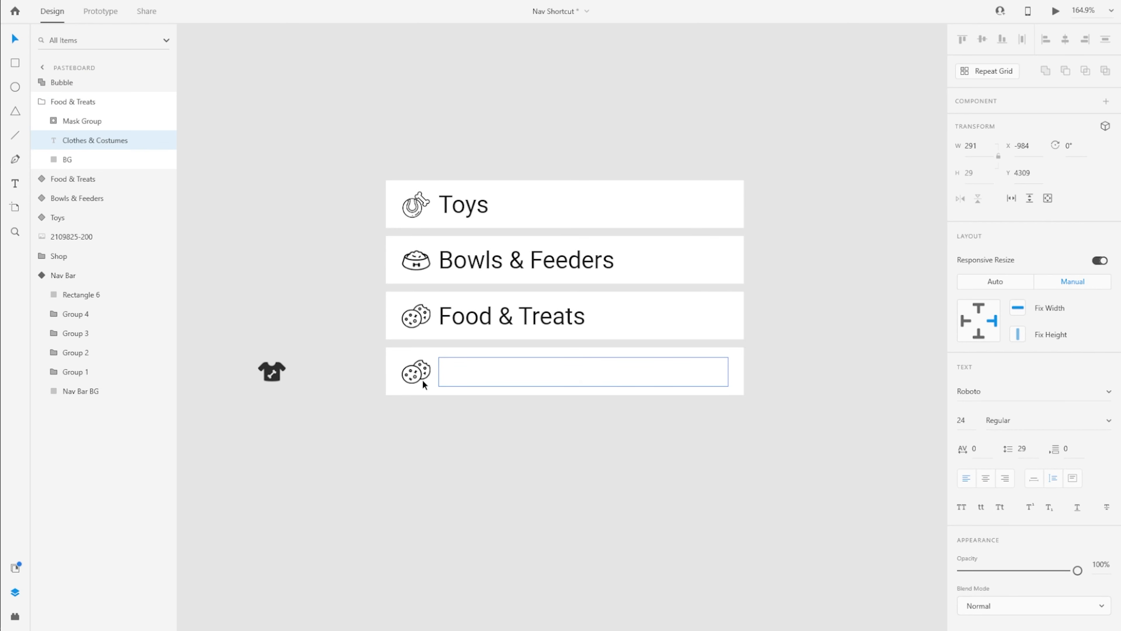
Step: Replace the cookie icon in the Clothes & Costumes row with the T-shirt image, placing it inside the row's mask group
left_click(270, 375)
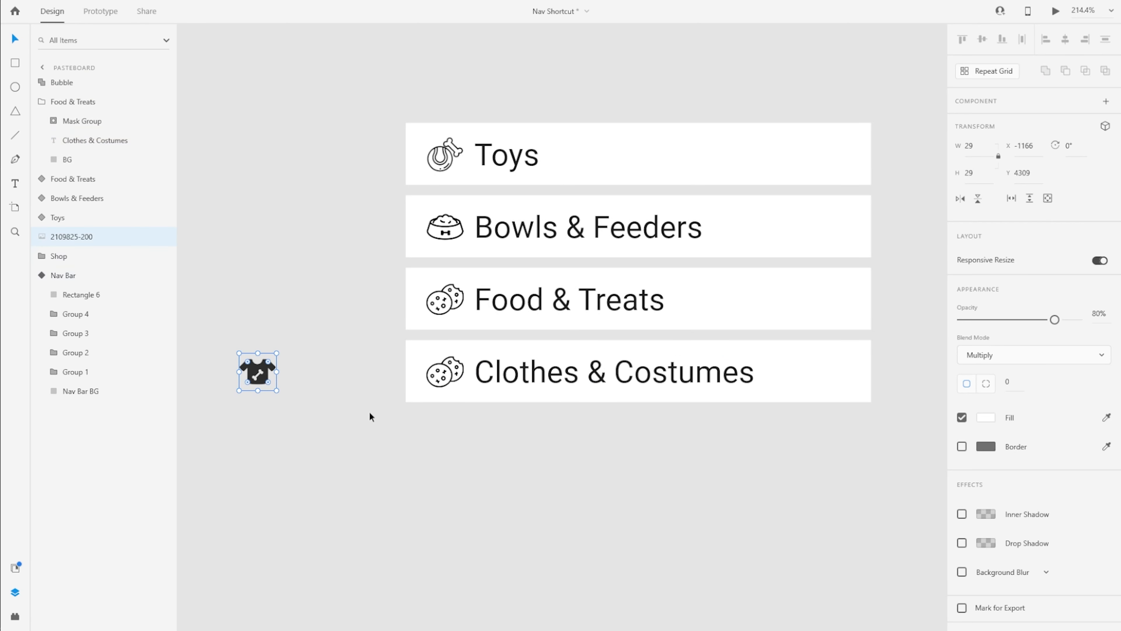
scroll(320, 373, "up", 2)
left_click_drag(70, 237, 70, 132)
left_click(53, 121)
key("ctrl+x")
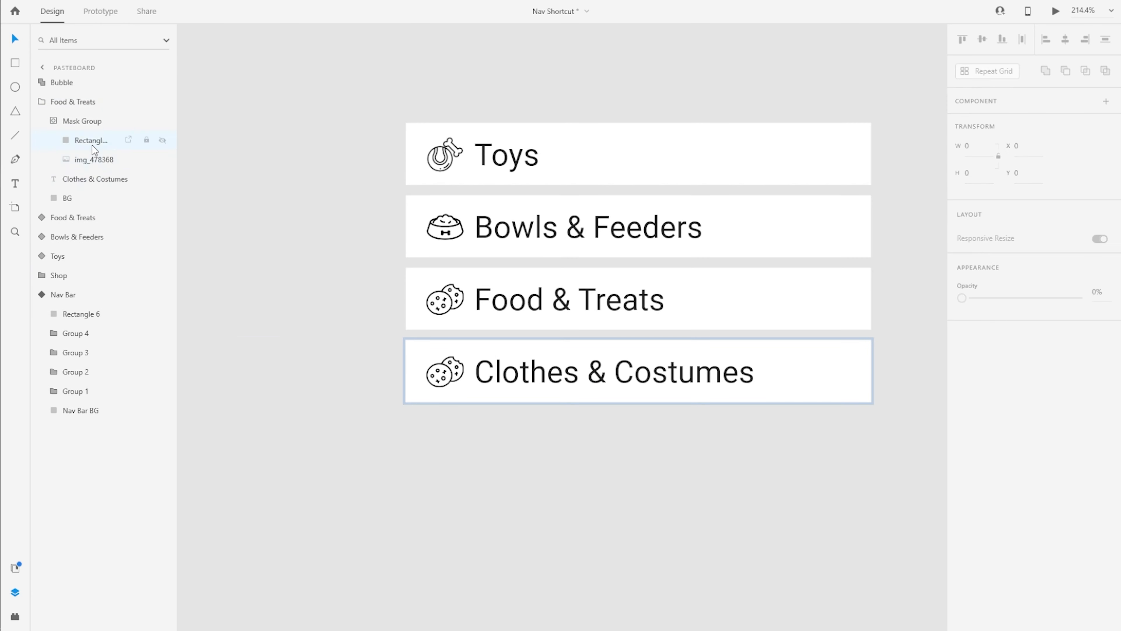
key("ctrl+v")
left_click_drag(258, 371, 445, 371)
left_click(72, 179)
key("Delete")
Step: Make the Clothes & Costumes row group a component like the other three category rows
scroll(365, 375, "up", 2)
left_click(503, 144)
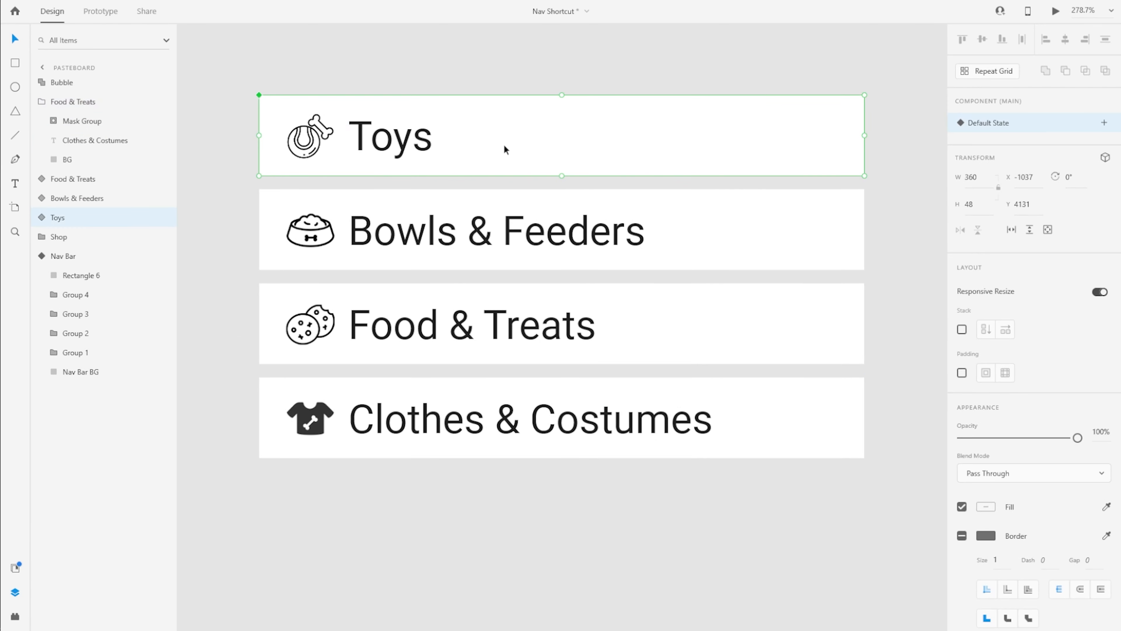
left_click(521, 229)
left_click(542, 359)
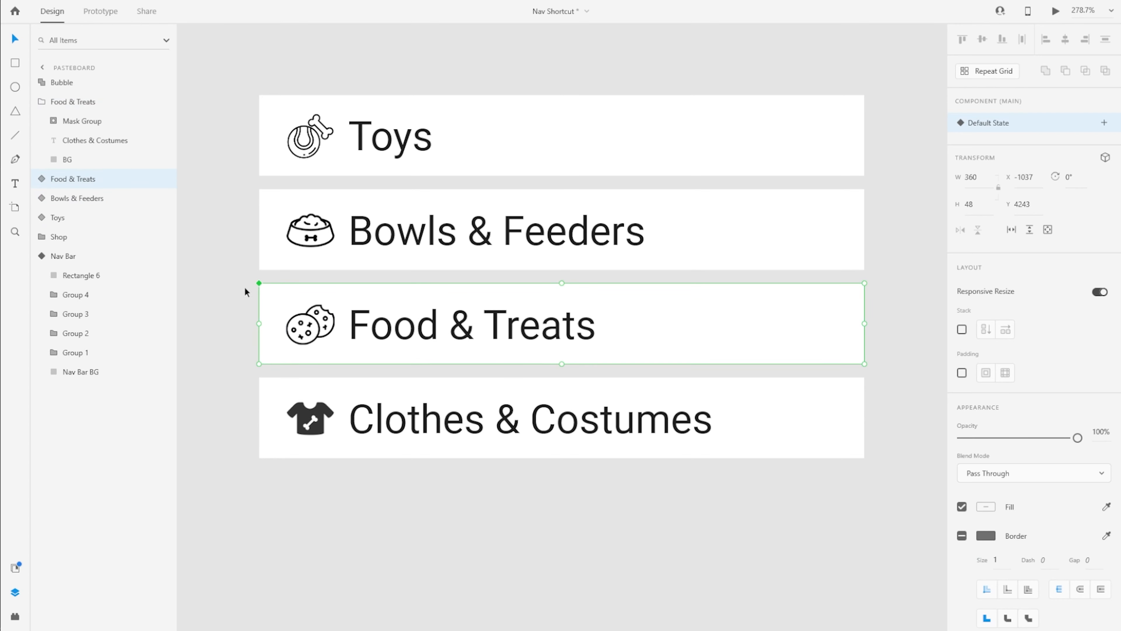
left_click(394, 445)
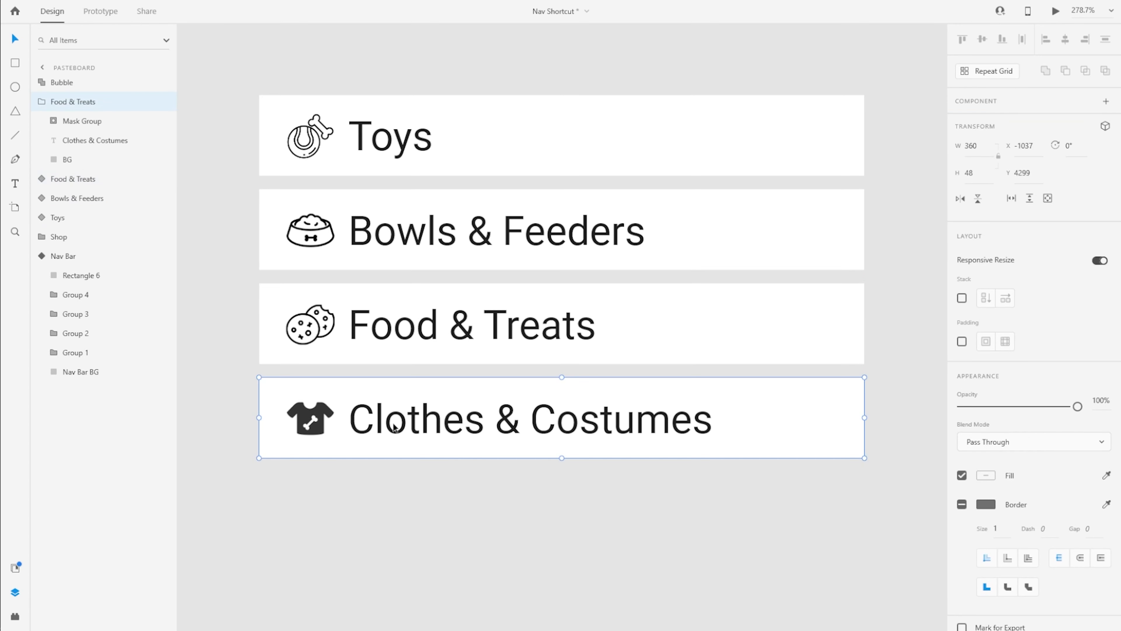
right_click(438, 422)
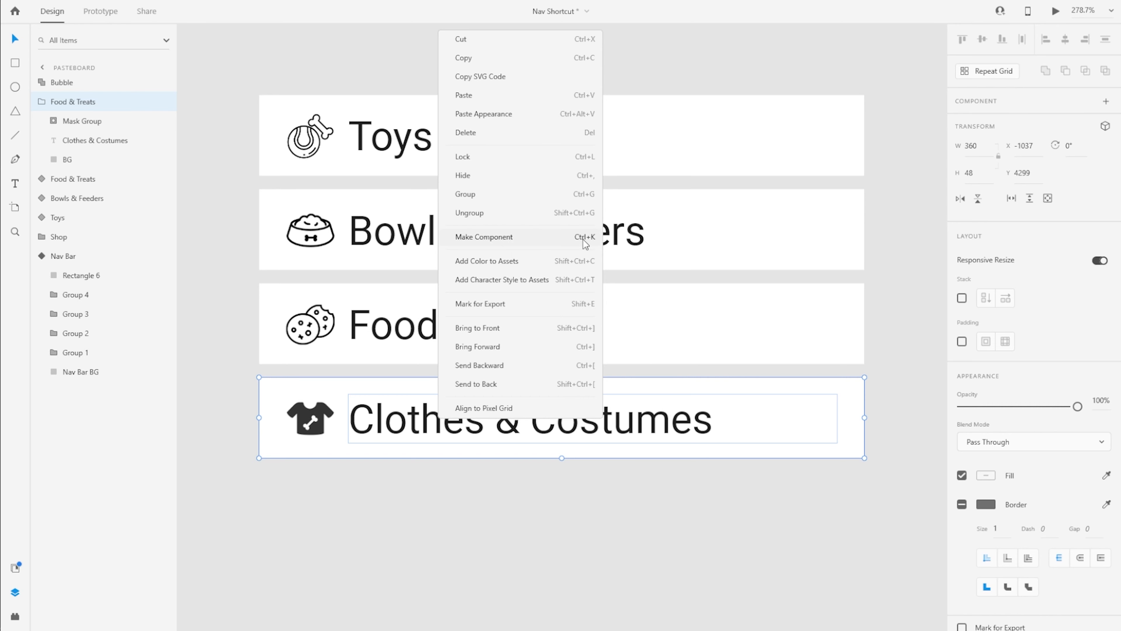
left_click(544, 239)
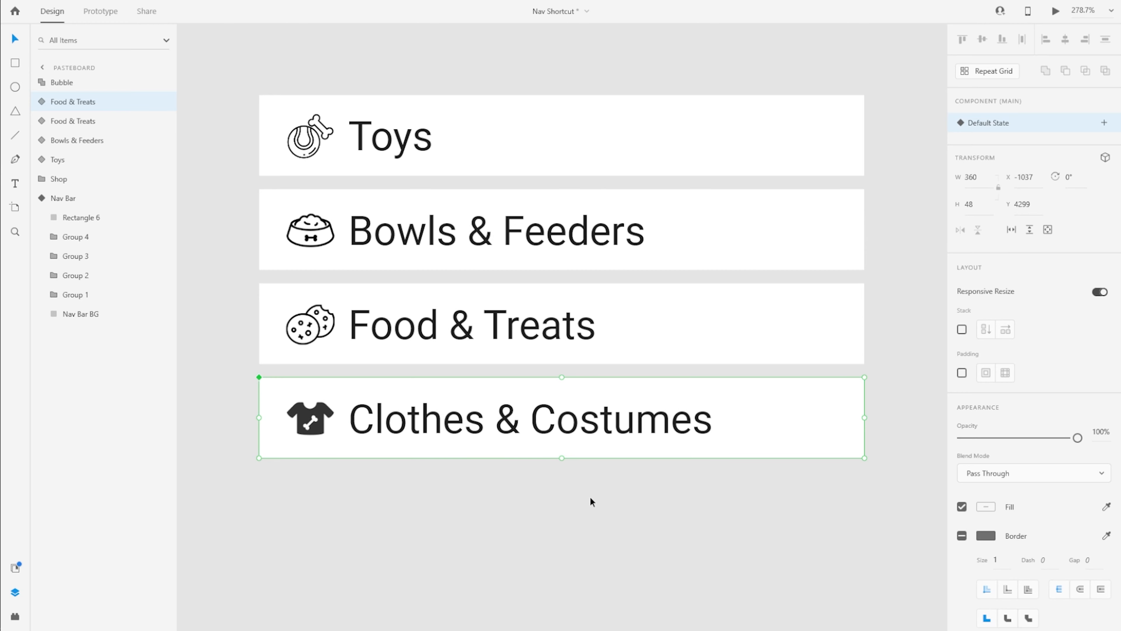
Step: Copy the four category row components and place the pasted copies over the white bubble above the nav bar
scroll(590, 497, "down", 5)
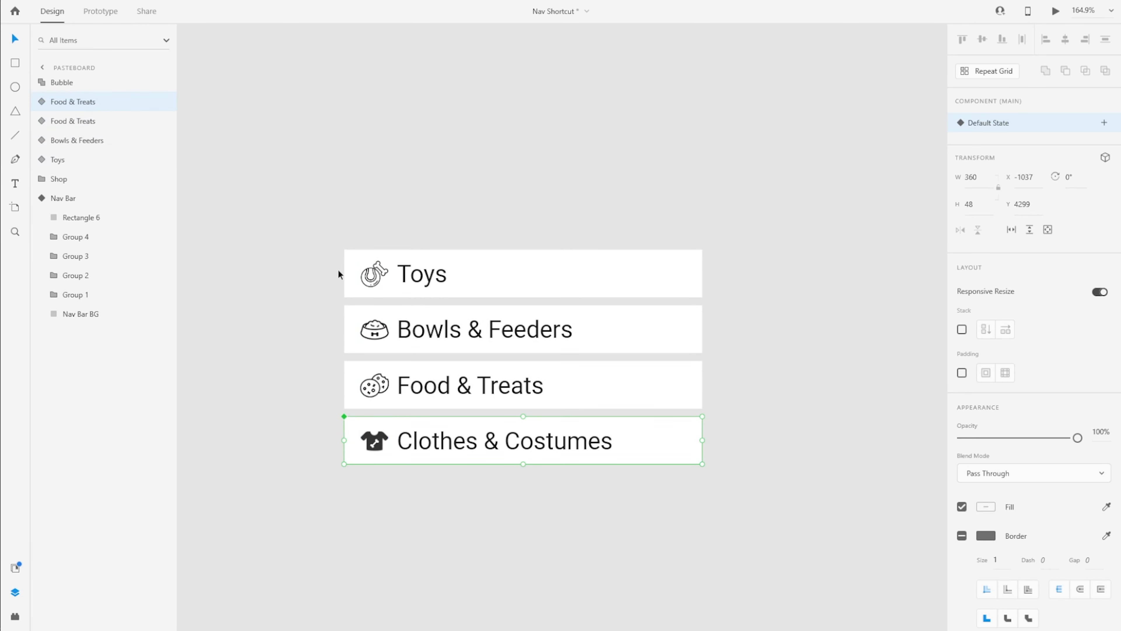
left_click_drag(316, 201, 590, 568)
right_click(571, 546)
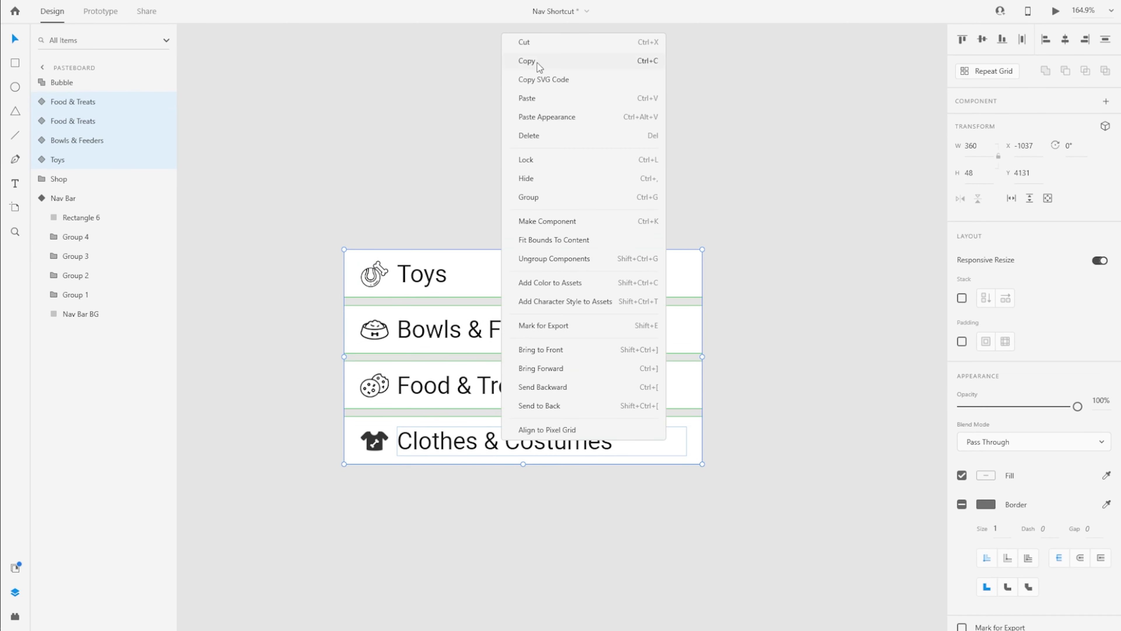
left_click(537, 62)
left_click(450, 221)
scroll(532, 318, "down", 8)
scroll(896, 219, "up", 3)
left_click_drag(896, 219, 694, 262)
scroll(611, 267, "up", 3)
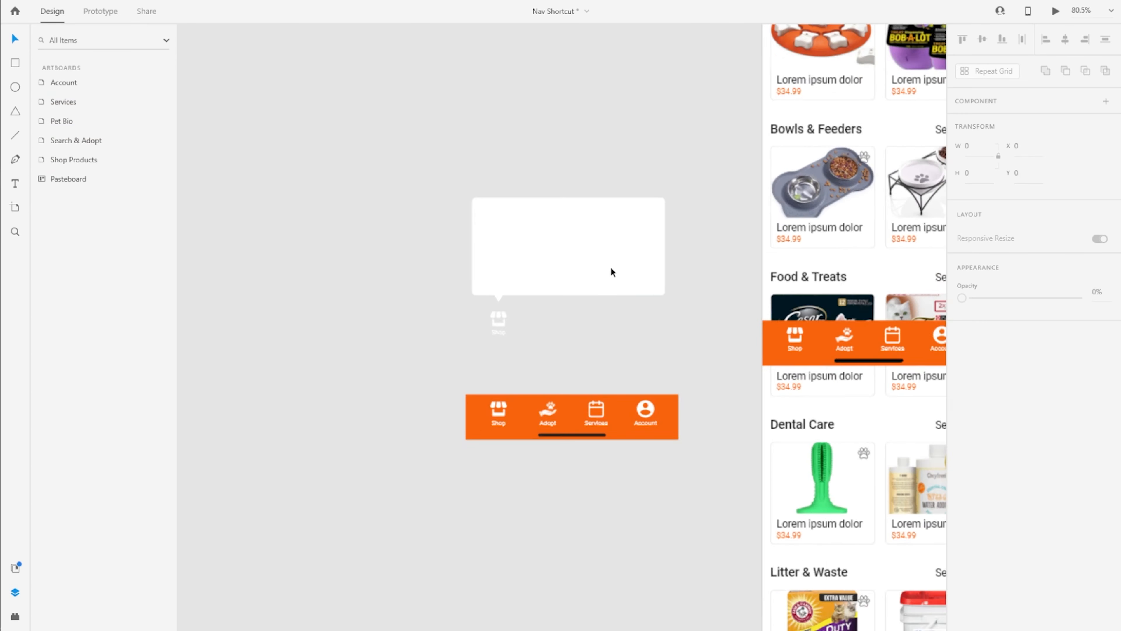
scroll(610, 268, "up", 3)
left_click(495, 247)
key("ctrl+v")
left_click_drag(440, 243, 458, 125)
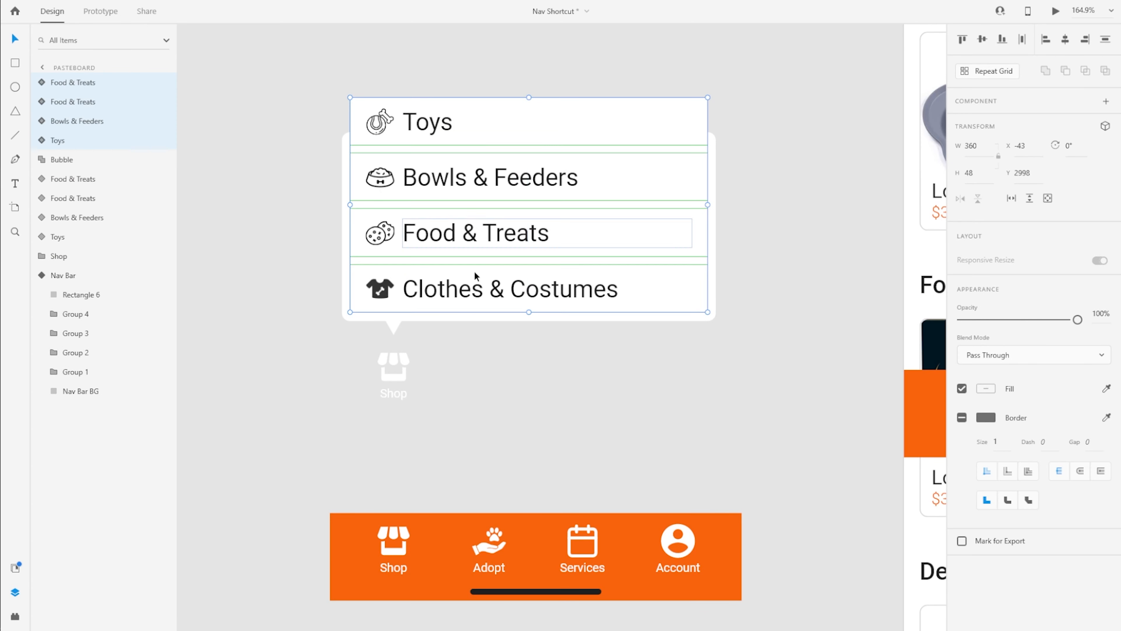
Step: Move the copied Clothes & Costumes row within the lower part of the bubble to X -35, Y 3163
scroll(463, 313, "up", 2)
scroll(464, 314, "up", 2)
left_click(426, 283)
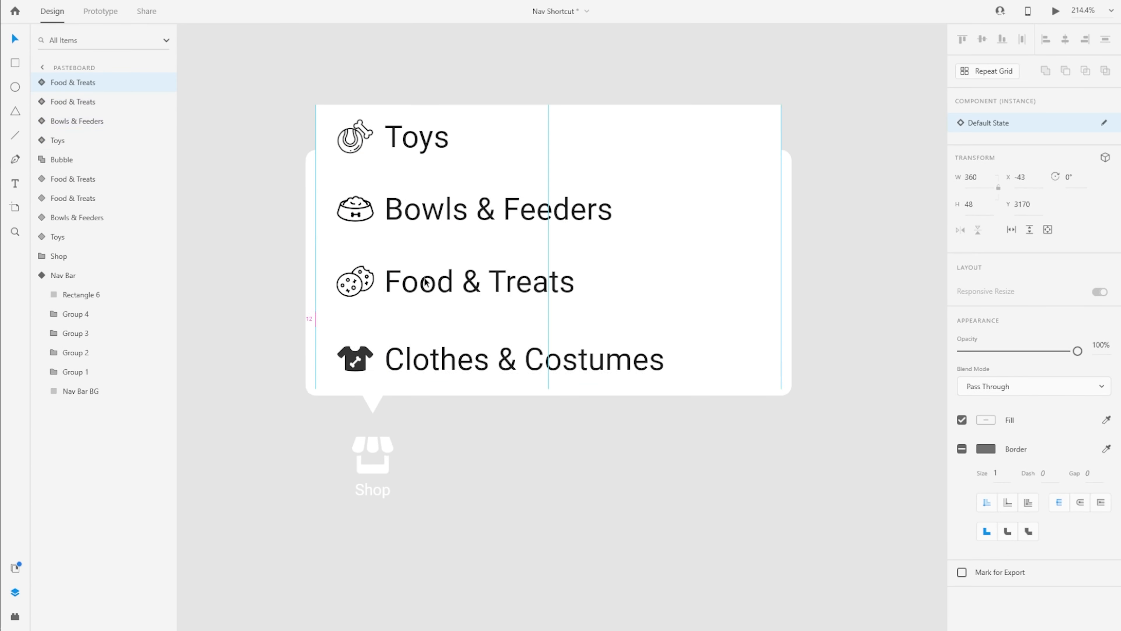
key("Down")
key("Down")
key("Down")
key("Down")
key("Down")
key("Down")
key("shift+Up")
key("Up")
key("Up")
key("Up")
key("Right")
key("Right")
key("Right")
key("Right")
key("Right")
key("Right")
key("Right")
key("Right")
Step: Align the copied Clothes & Costumes row with the bubble's left edge at X -51 and narrow the bubble to the row's 360 width
double_click(787, 304)
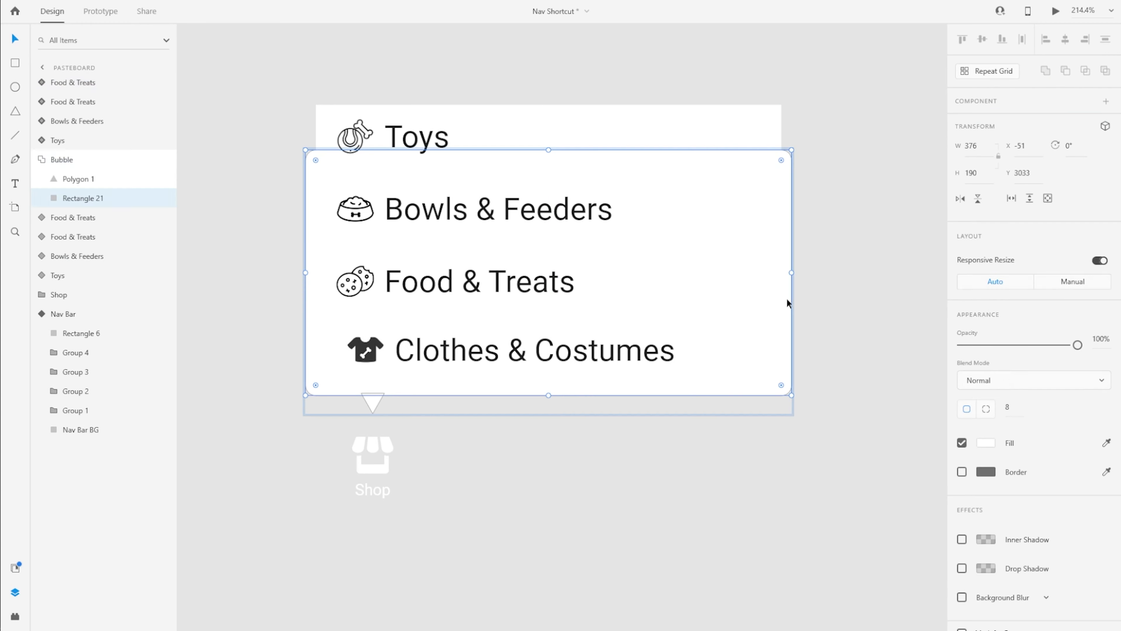
left_click(574, 353)
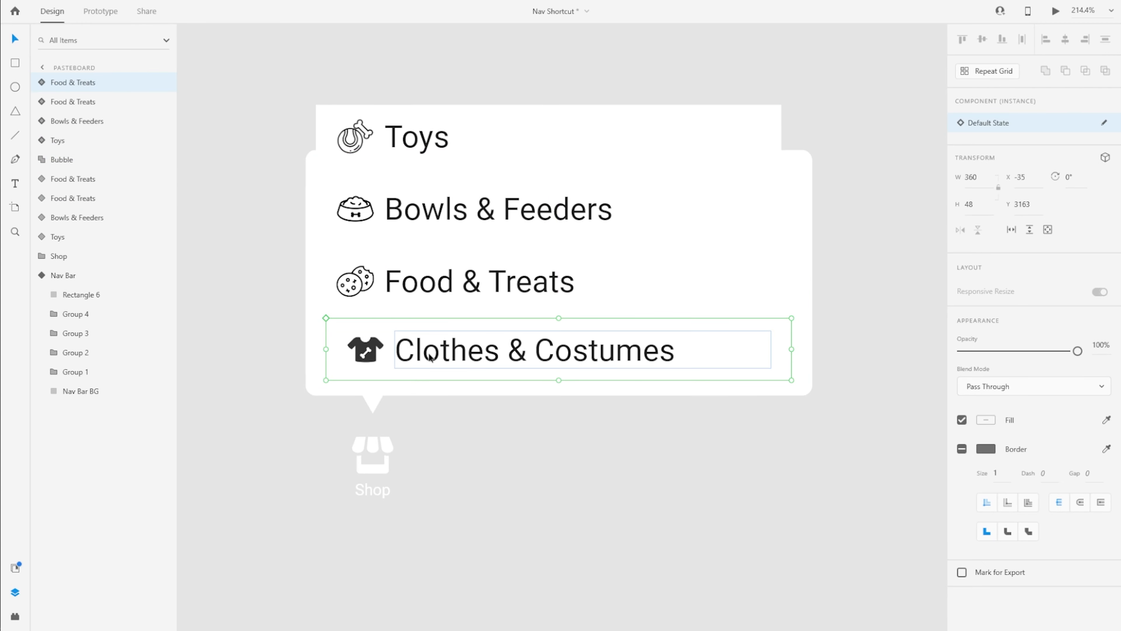
left_click_drag(429, 354, 409, 355)
double_click(795, 371)
left_click_drag(812, 272, 771, 273)
Step: Stack the copied Food & Treats, Bowls & Feeders and Toys rows flush above Clothes & Costumes and extend the bubble upward around them
left_click_drag(455, 282, 445, 289)
left_click_drag(485, 209, 475, 226)
left_click(550, 146)
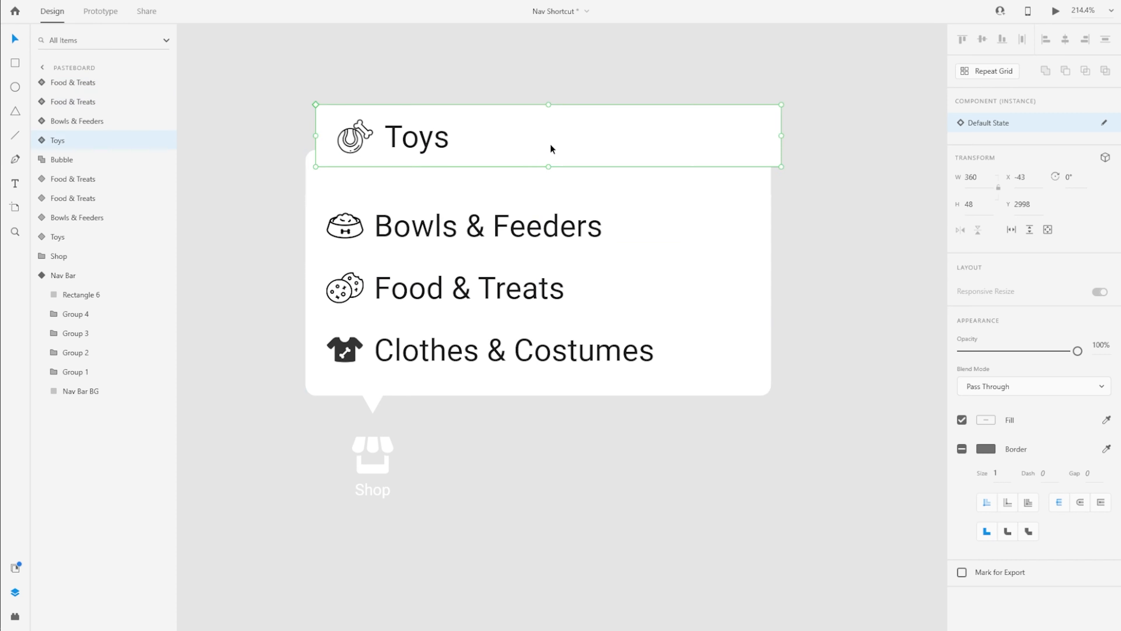
double_click(502, 385)
left_click_drag(550, 145, 539, 121)
Step: Rename the copied T-shirt row's layer from Food & Treats to "Clothes & Costumes"
double_click(75, 83)
type("Clothes & C")
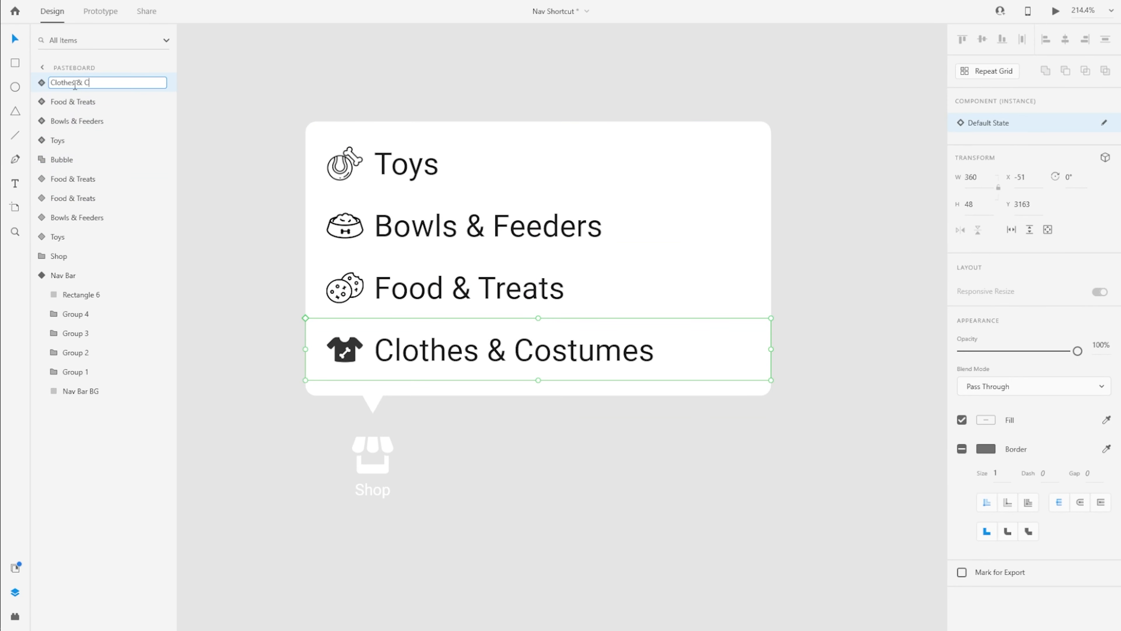
type("ostumes")
key("Return")
Step: Group the four copied category rows with the bubble shape and name the group Options
left_click(243, 175)
left_click_drag(243, 175, 719, 398)
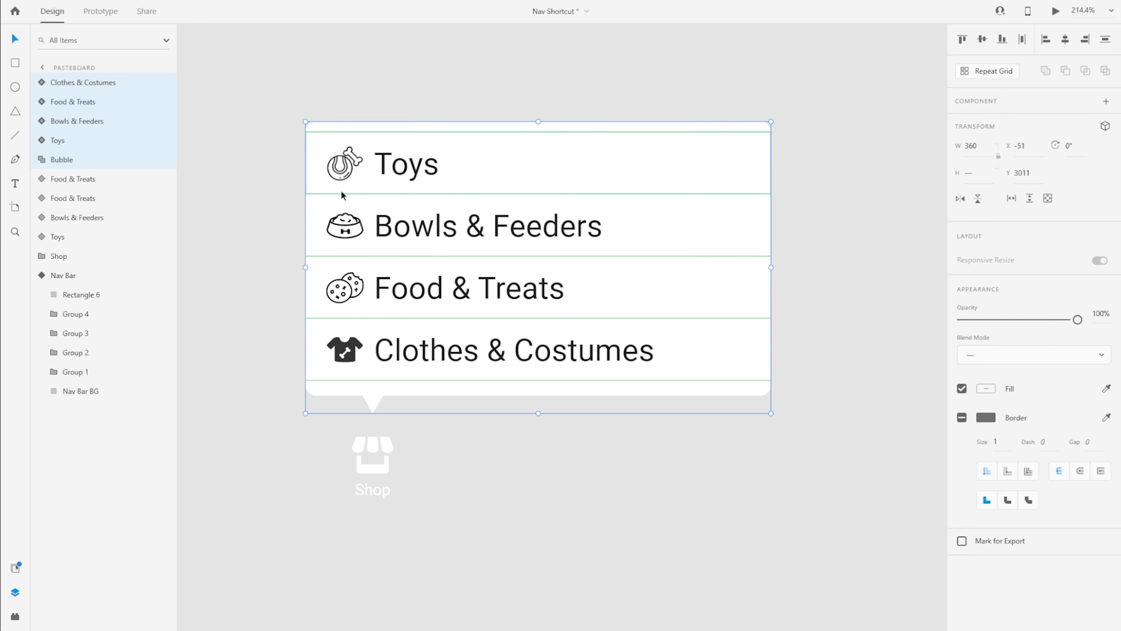
key("ctrl+g")
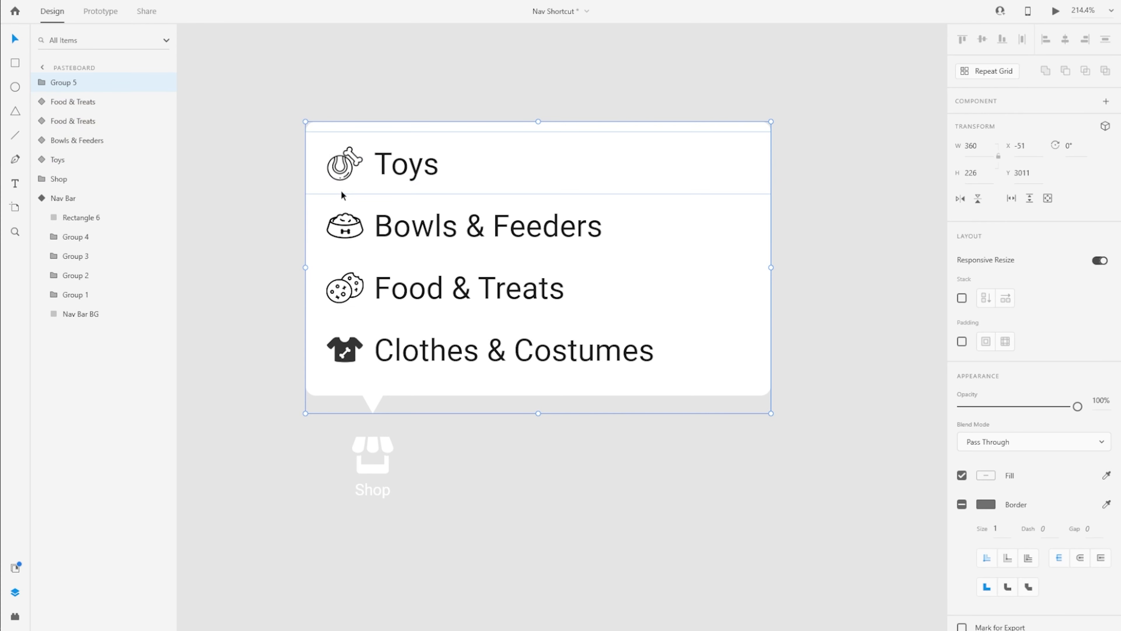
double_click(62, 86)
type("Bub")
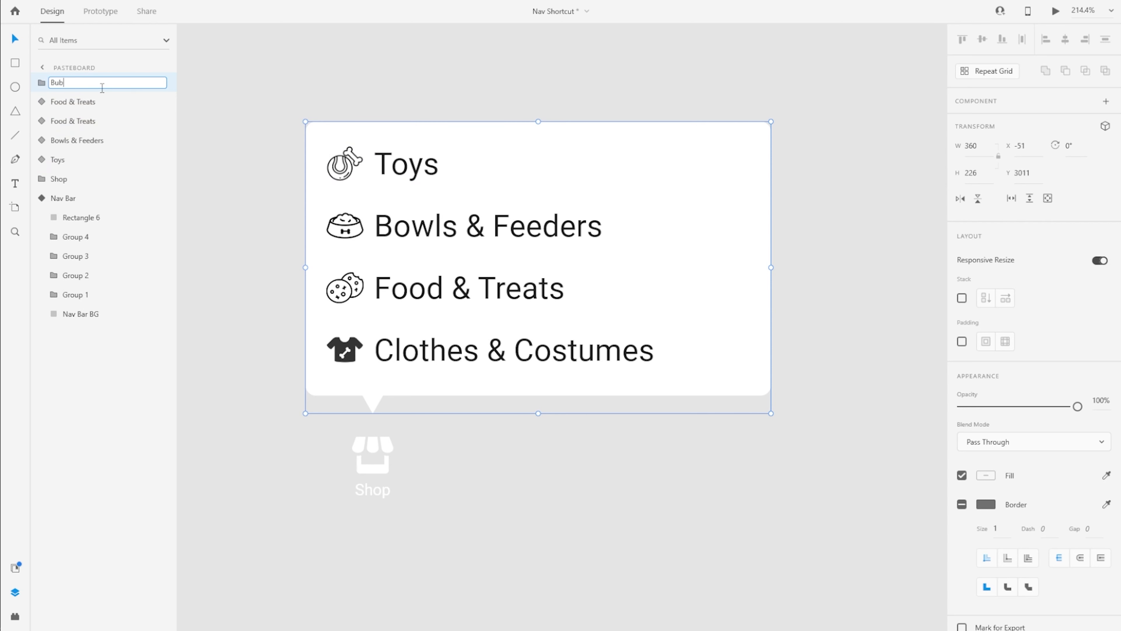
type("ble")
key("Return")
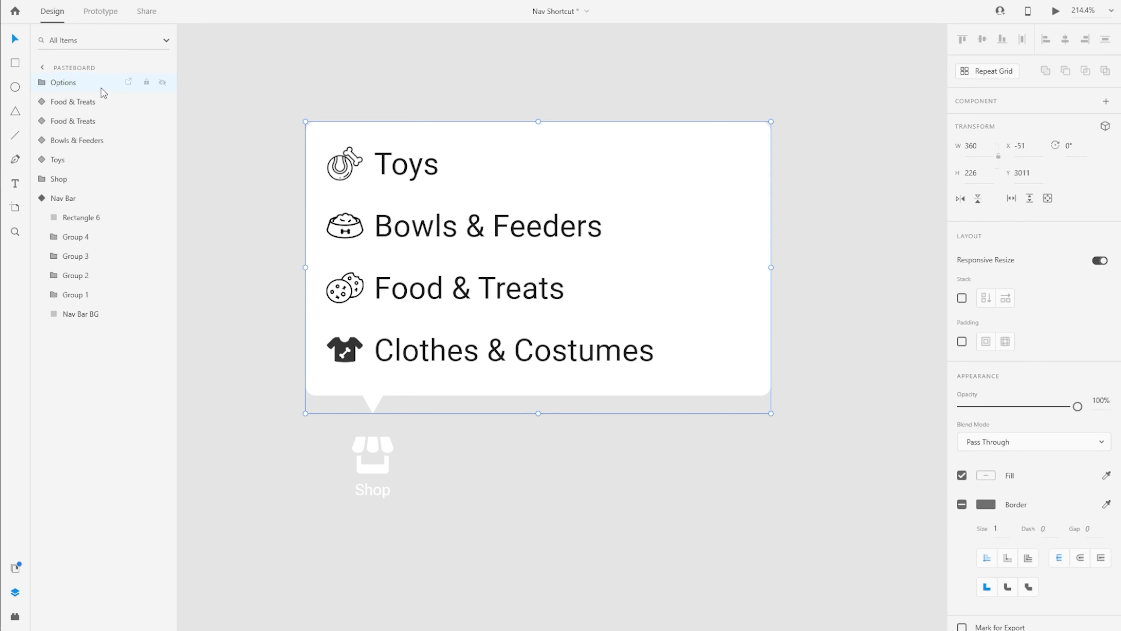
Step: Examine the Options bubble and Shop icon against the navigation bar and the app's artboards
left_click(225, 240)
left_click(373, 468)
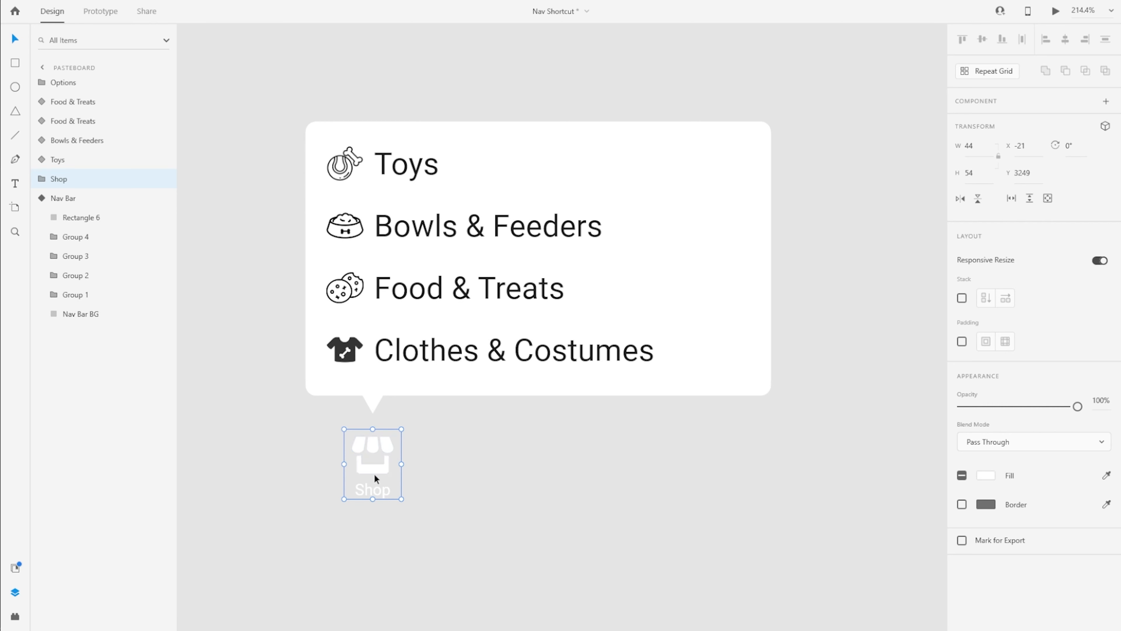
scroll(378, 469, "down", 5)
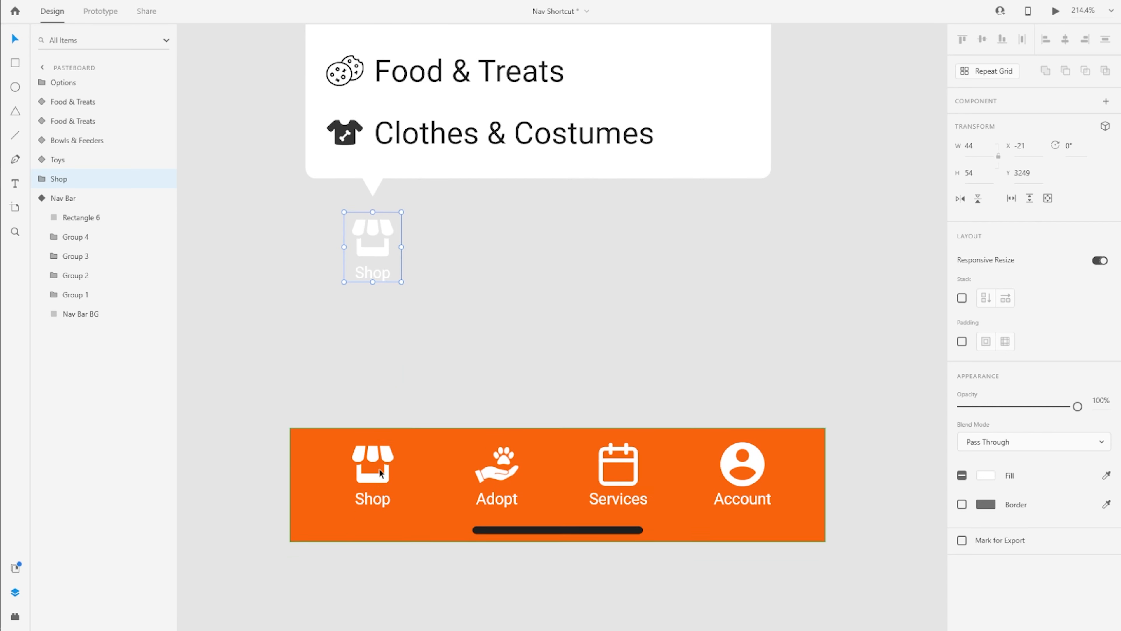
scroll(366, 457, "up", 2)
scroll(373, 449, "up", 2)
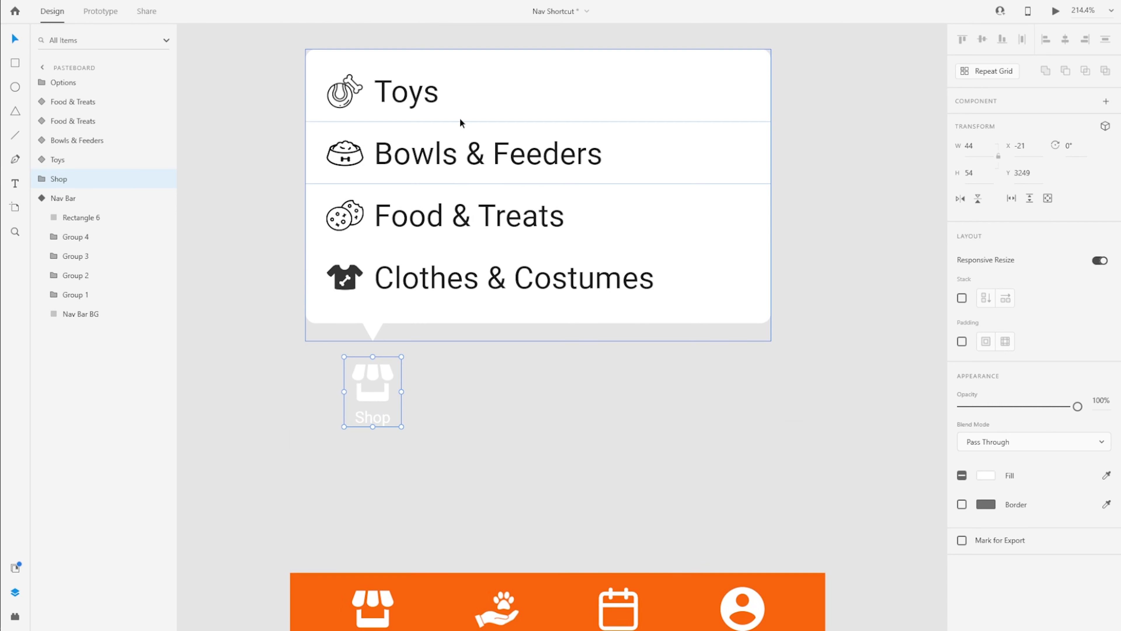
key("ctrl+shift+a")
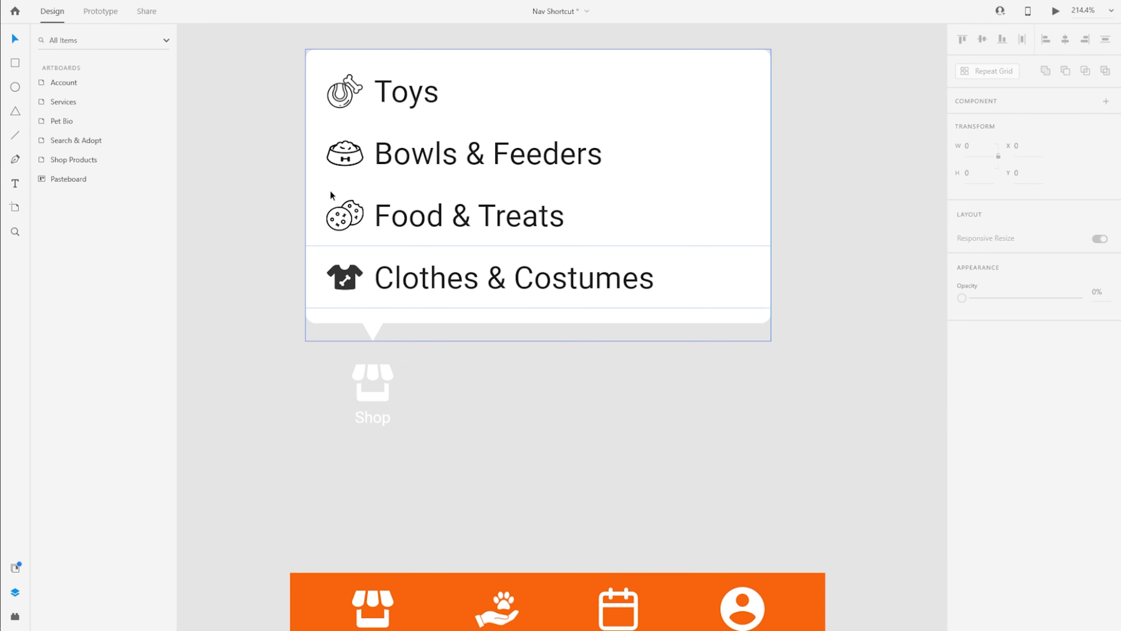
left_click_drag(288, 39, 828, 464)
scroll(811, 468, "down", 1)
scroll(810, 467, "up", 2)
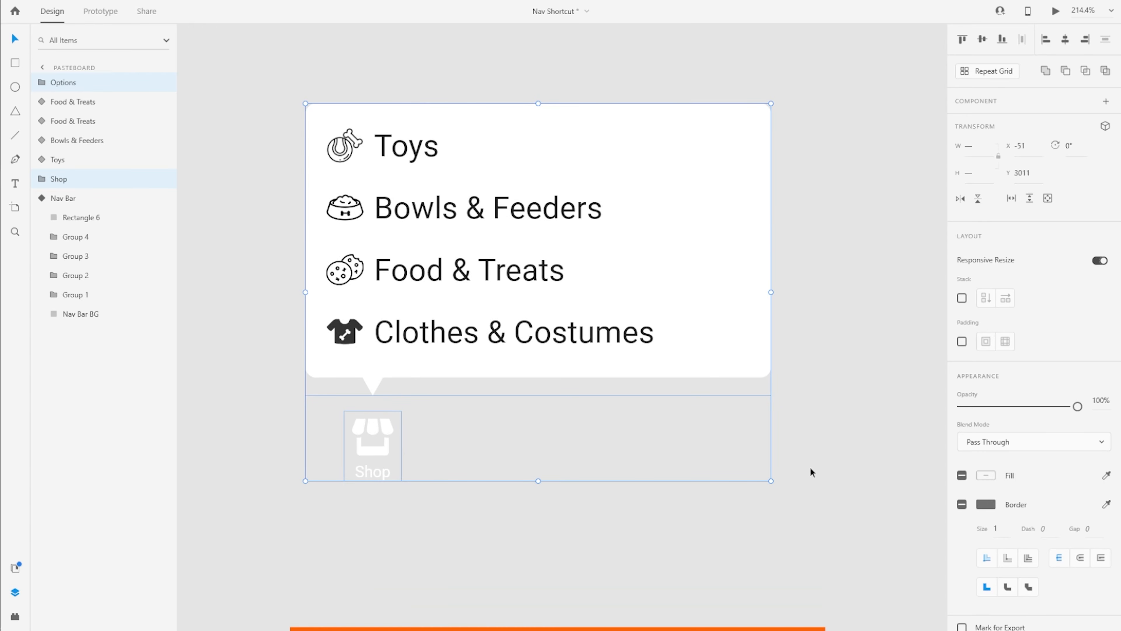
scroll(811, 468, "down", 1)
scroll(309, 391, "down", 4)
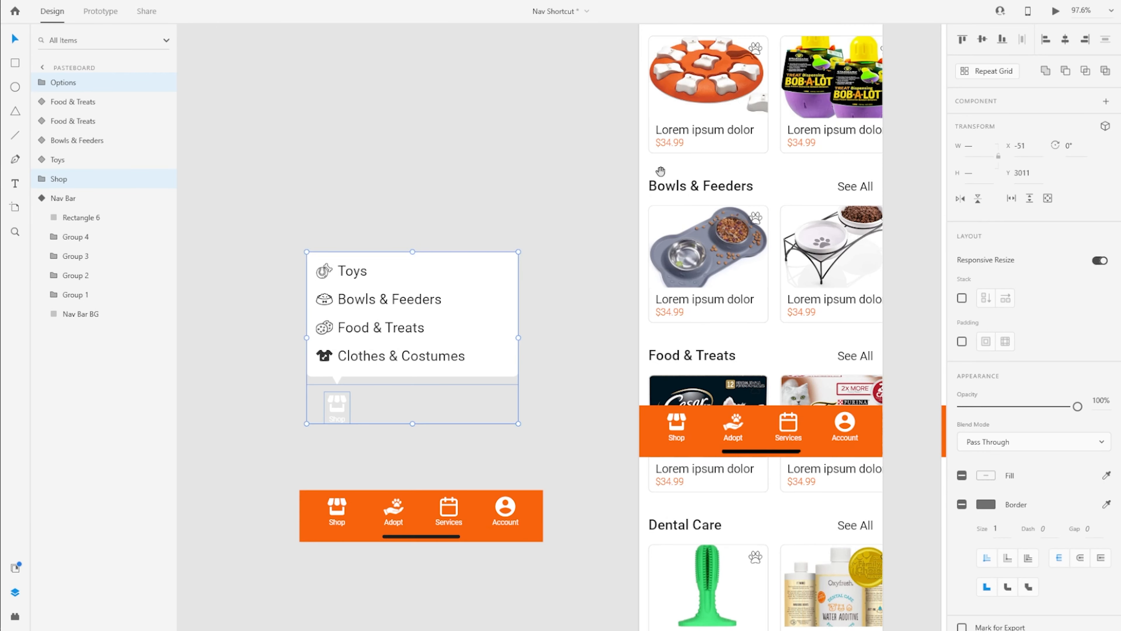
left_click_drag(660, 171, 383, 200)
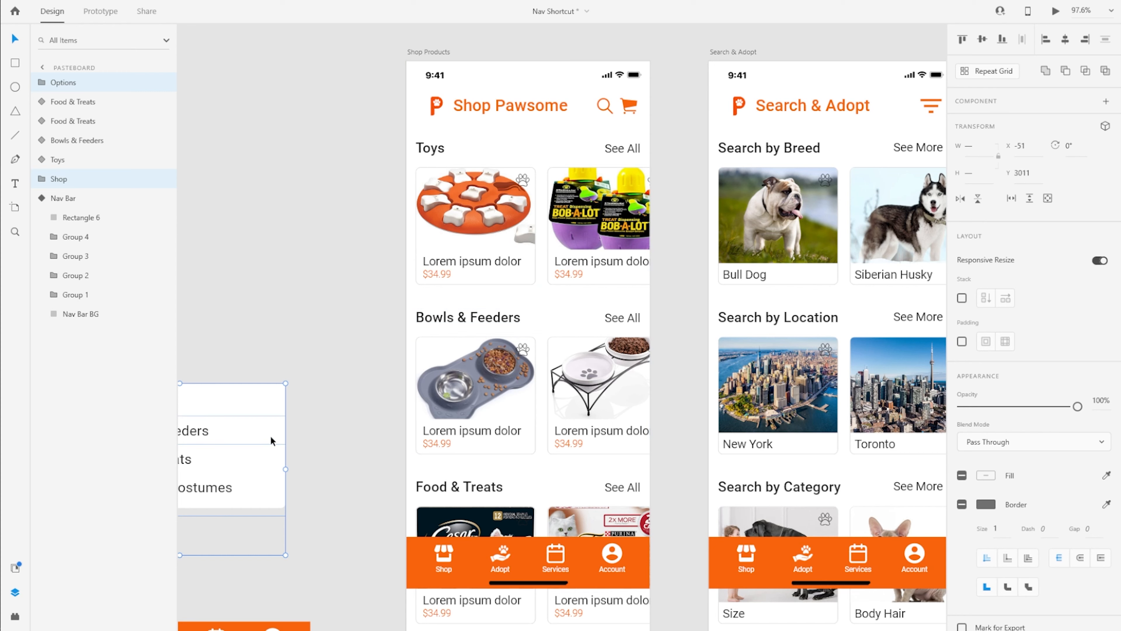
key("ctrl+3")
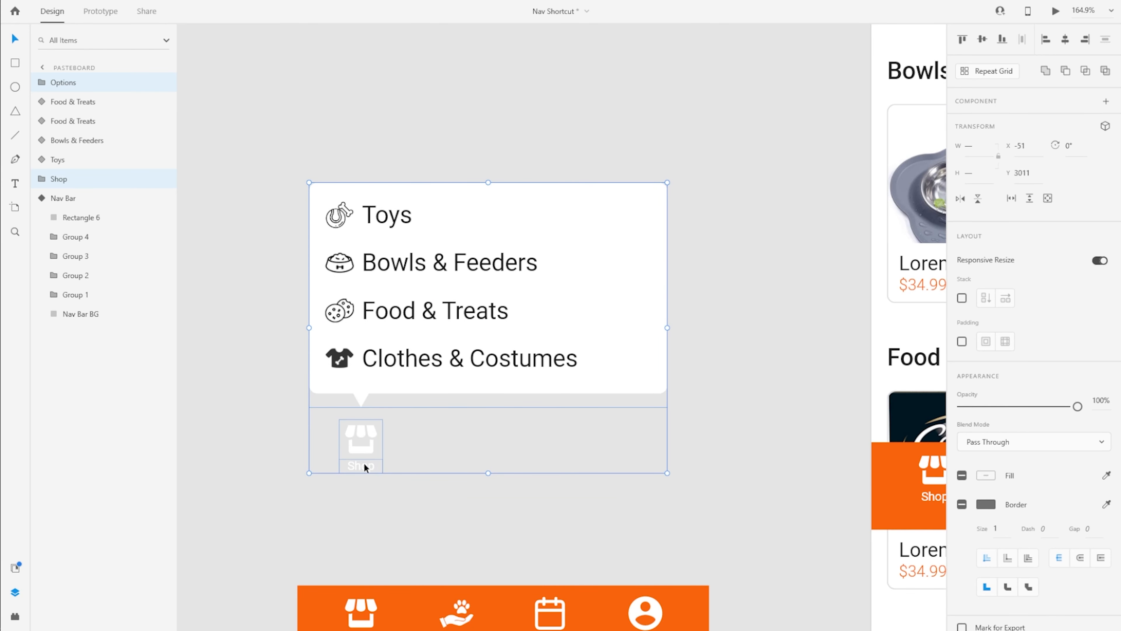
Step: Draw a rectangle about 428 by 780 over the options bubble, above the main navigation bar on the pasteboard
scroll(375, 507, "down", 5)
key("r")
left_click_drag(335, 136, 530, 489)
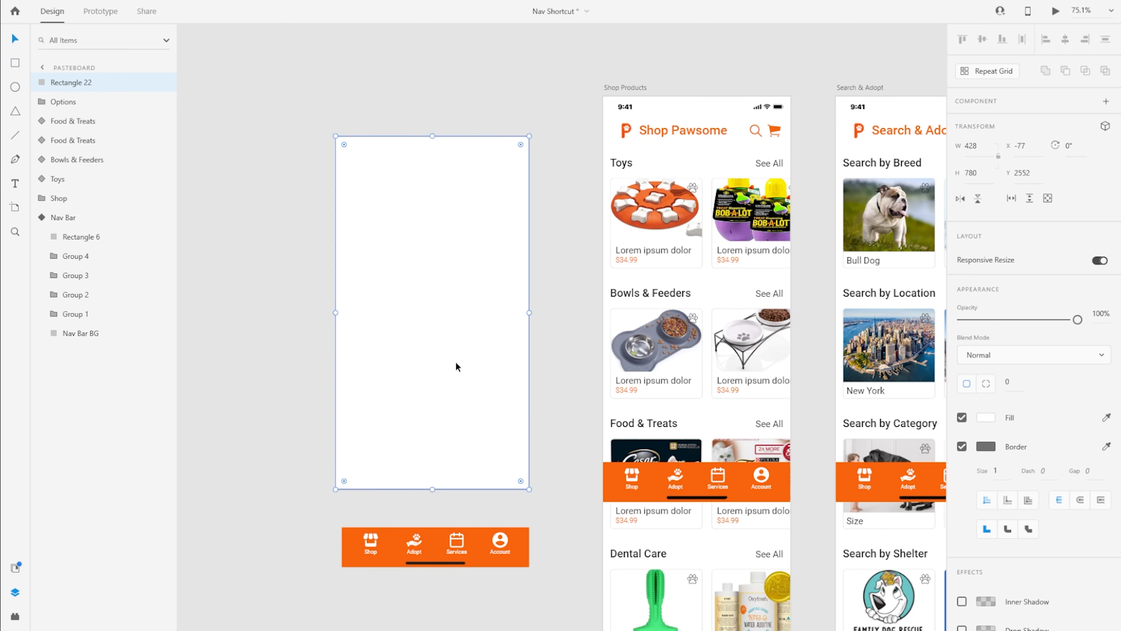
Step: Set the rectangle's width to 414 to match the Shop Products artboard and align it horizontally with the navigation bar
left_click(636, 88)
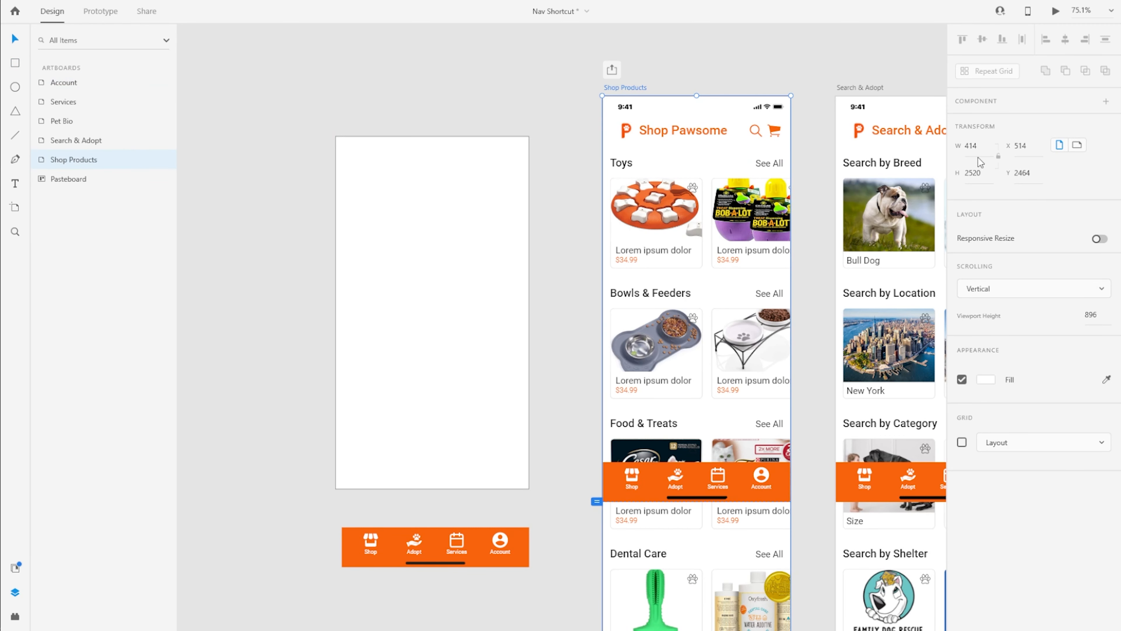
left_click(507, 199)
left_click(971, 146)
type("414")
key("Return")
left_click_drag(417, 370, 424, 370)
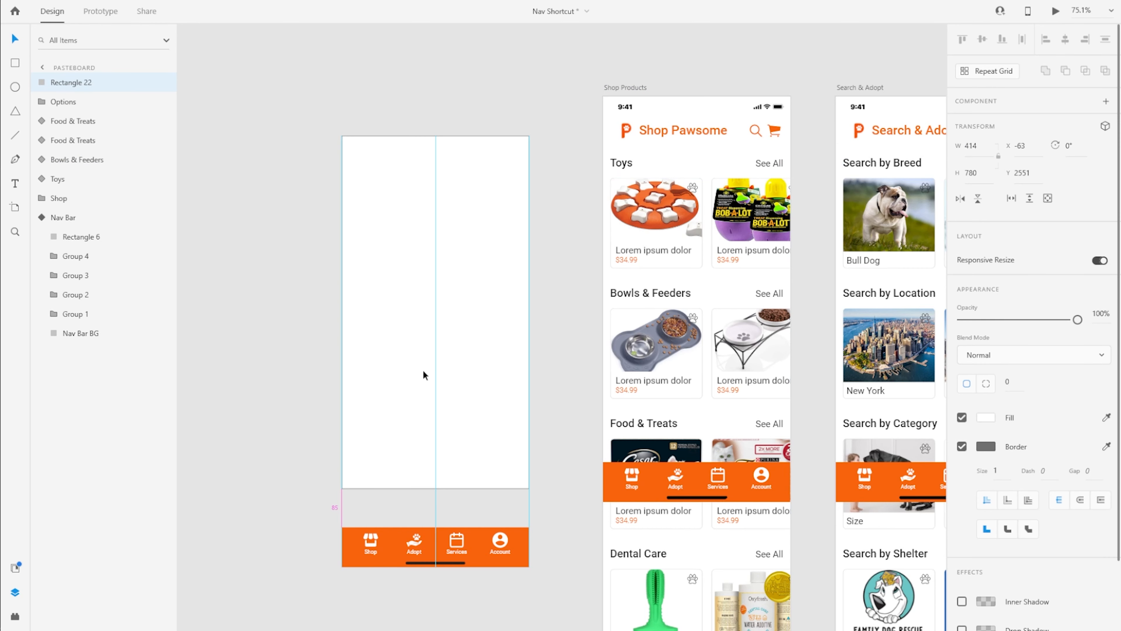
Step: Set the rectangle's height to 896-88 and move it up so its lower edge meets the tip of the bubble's pointer
left_click(617, 89)
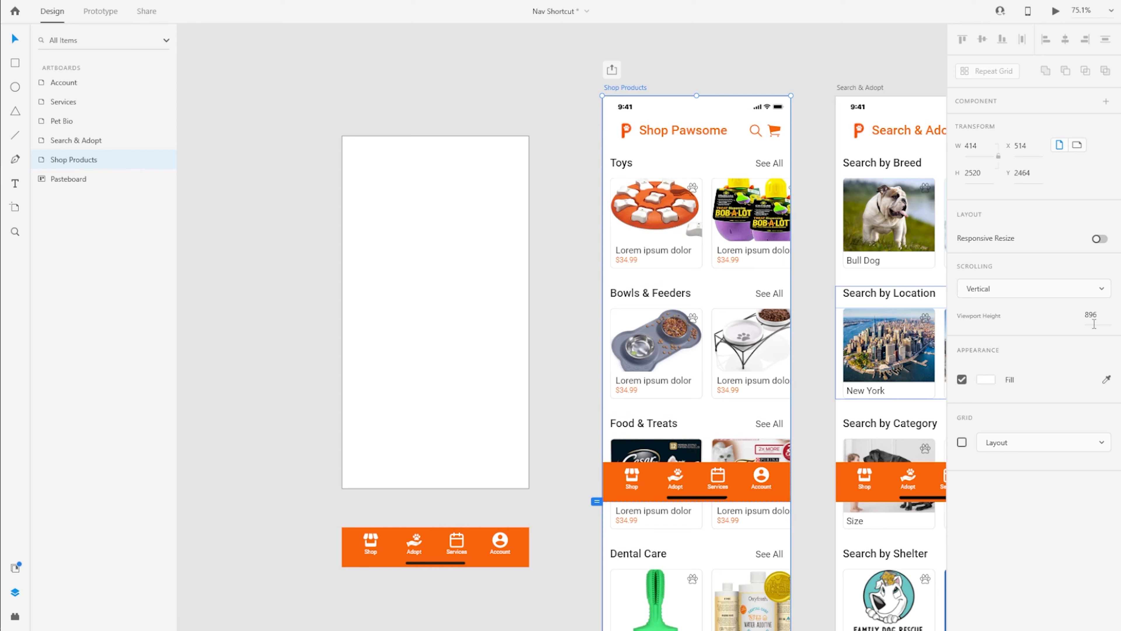
left_click(657, 476)
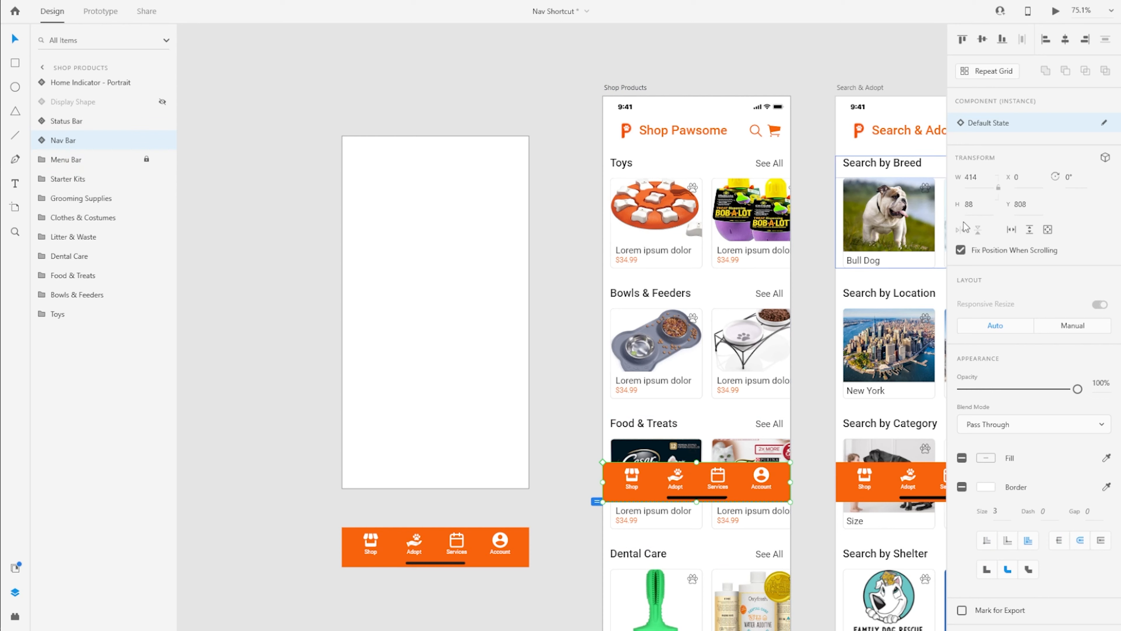
left_click(410, 353)
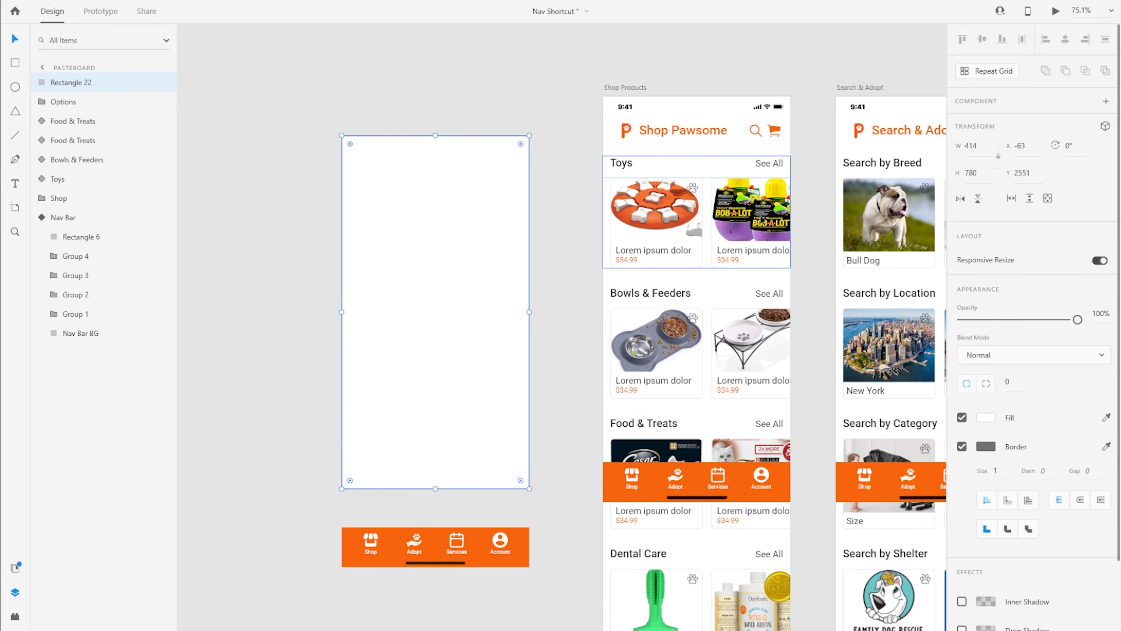
left_click(990, 178)
type("896")
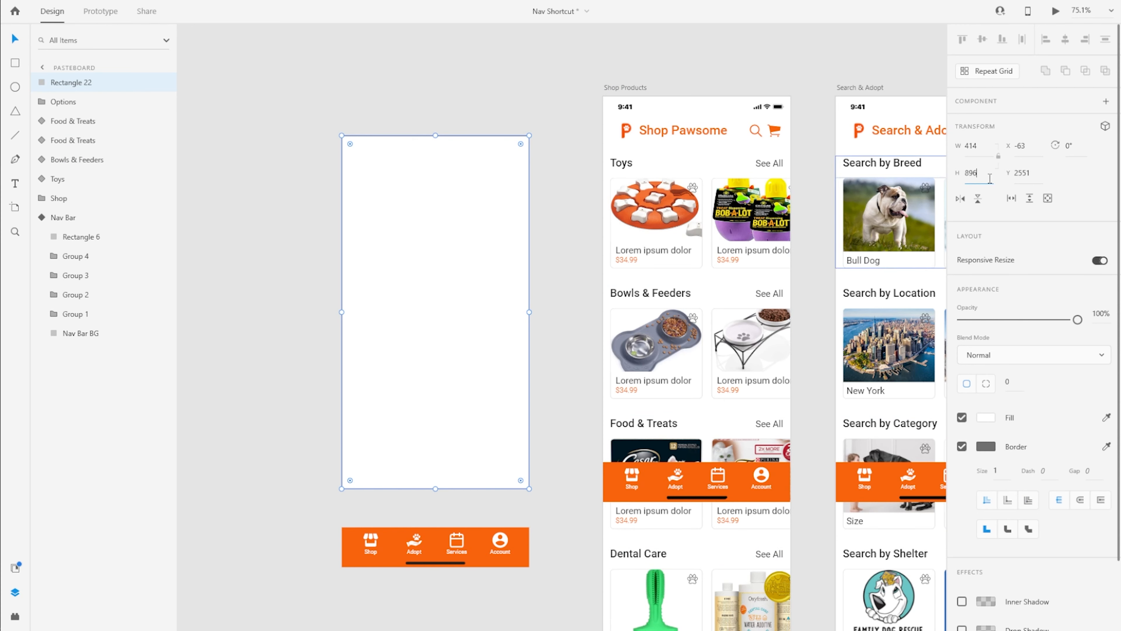
type("-88")
key("Return")
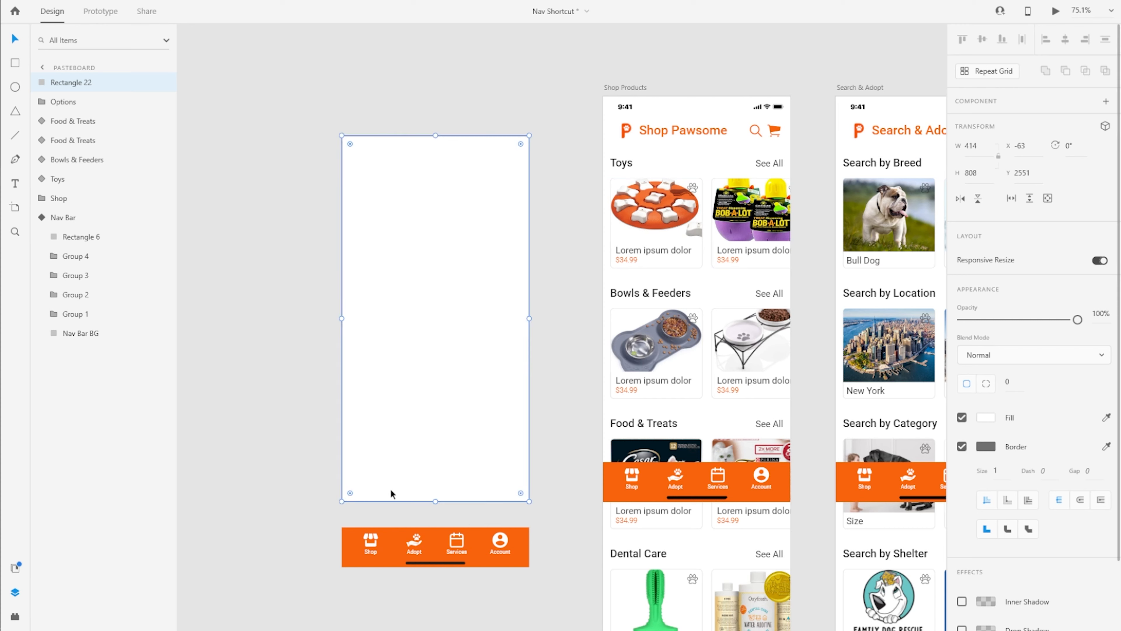
left_click_drag(429, 429, 428, 374)
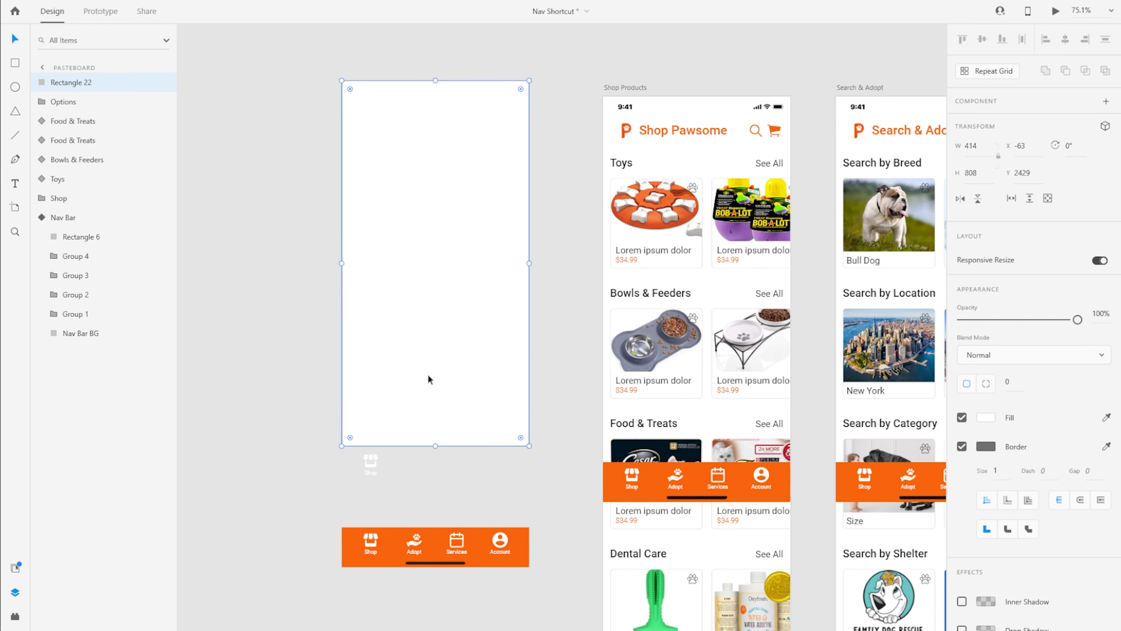
Step: Remove the rectangle's border, fill it with black #000000 and set its opacity to 70%
left_click(962, 446)
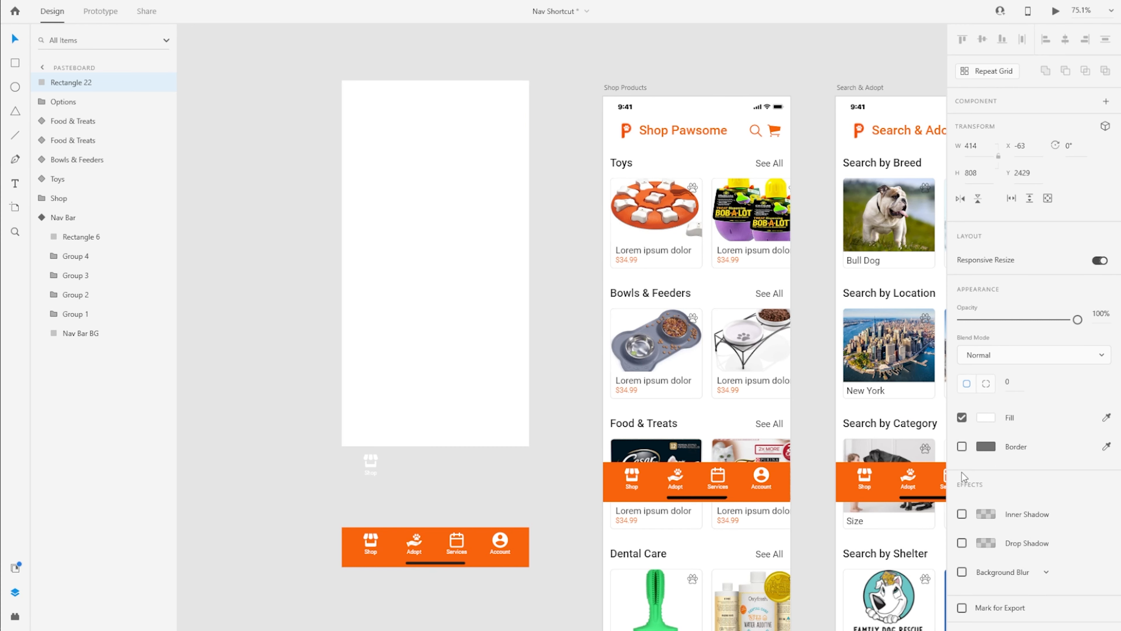
left_click(987, 418)
left_click_drag(837, 442, 756, 485)
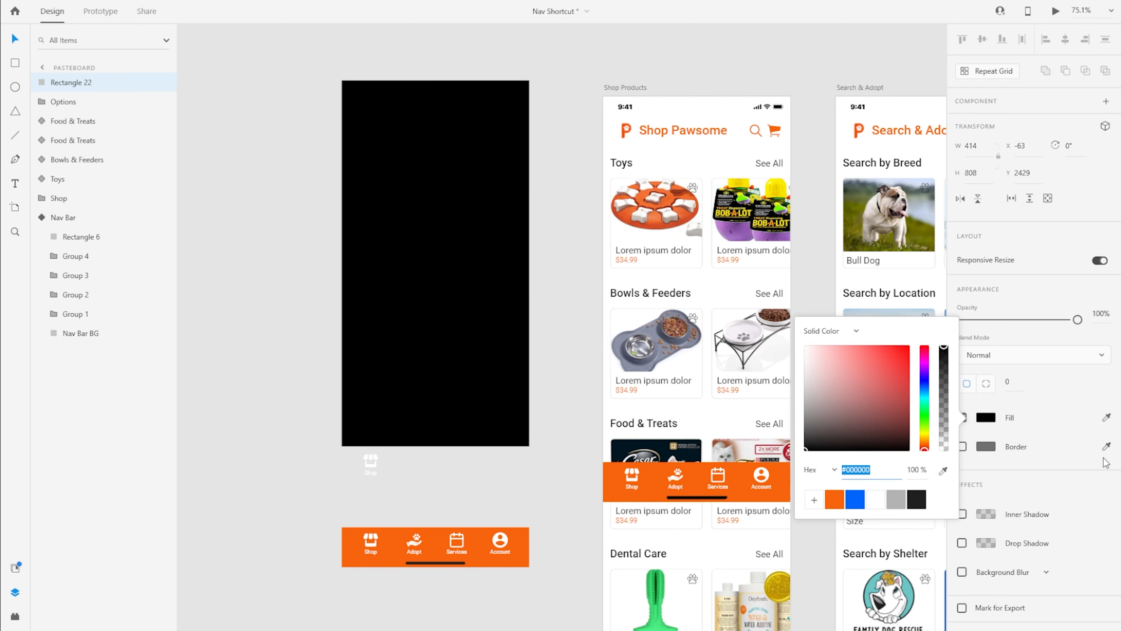
left_click_drag(1078, 318, 1042, 321)
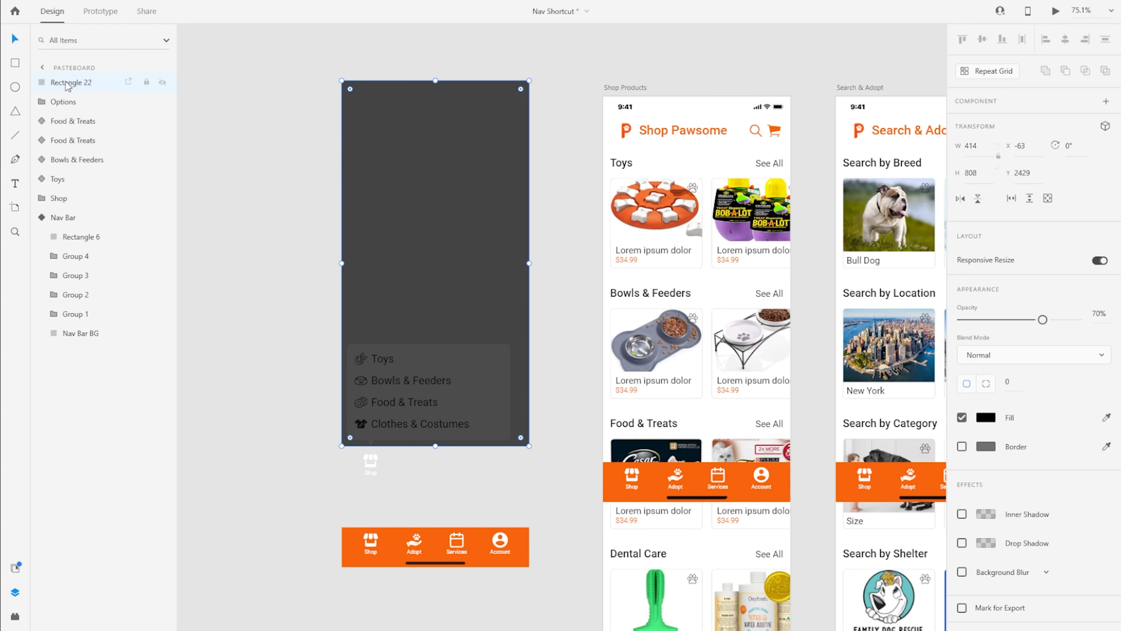
Step: Rename the dark rectangle's layer to BG and place it inside the Options group beneath the Bubble layer
left_click(64, 103)
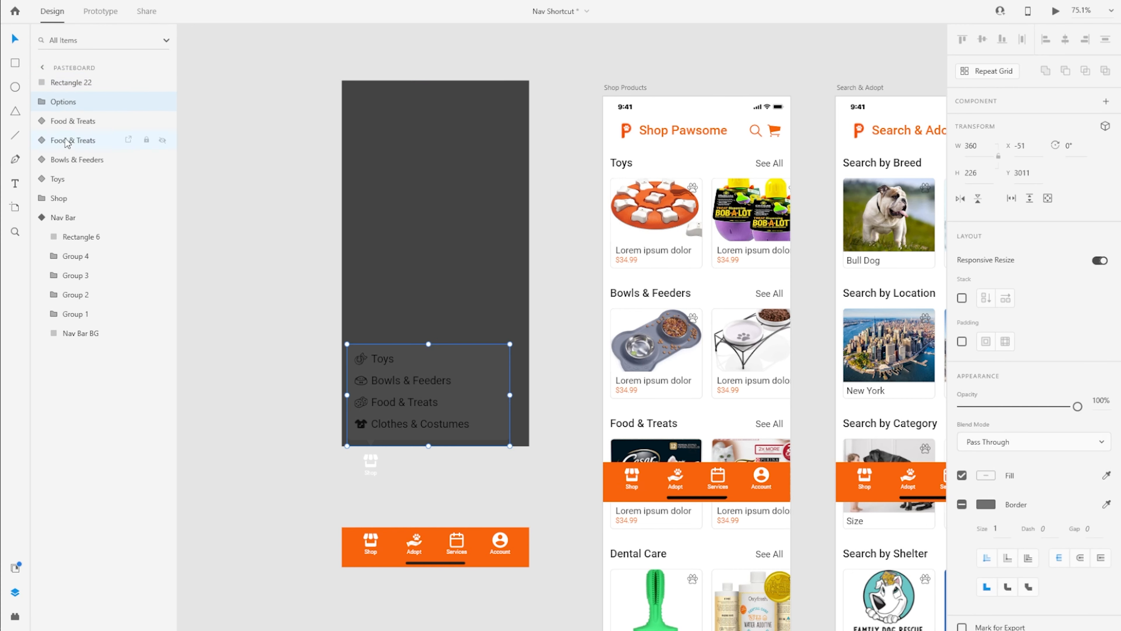
left_click(42, 101)
left_click(68, 84)
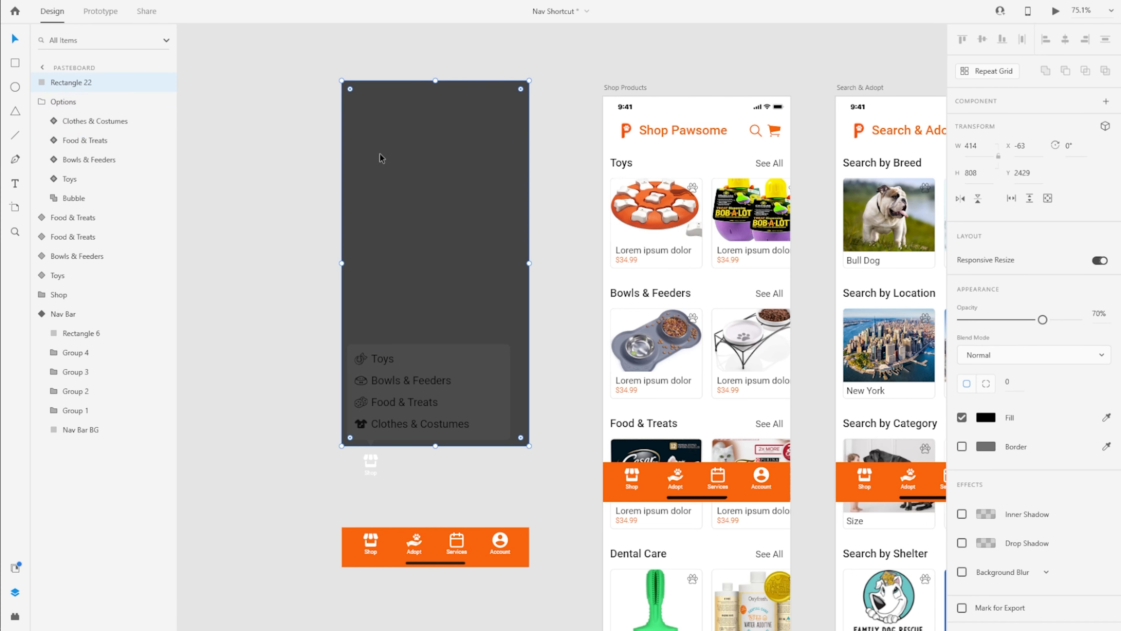
double_click(71, 82)
type("BG")
key("Return")
left_click(72, 103)
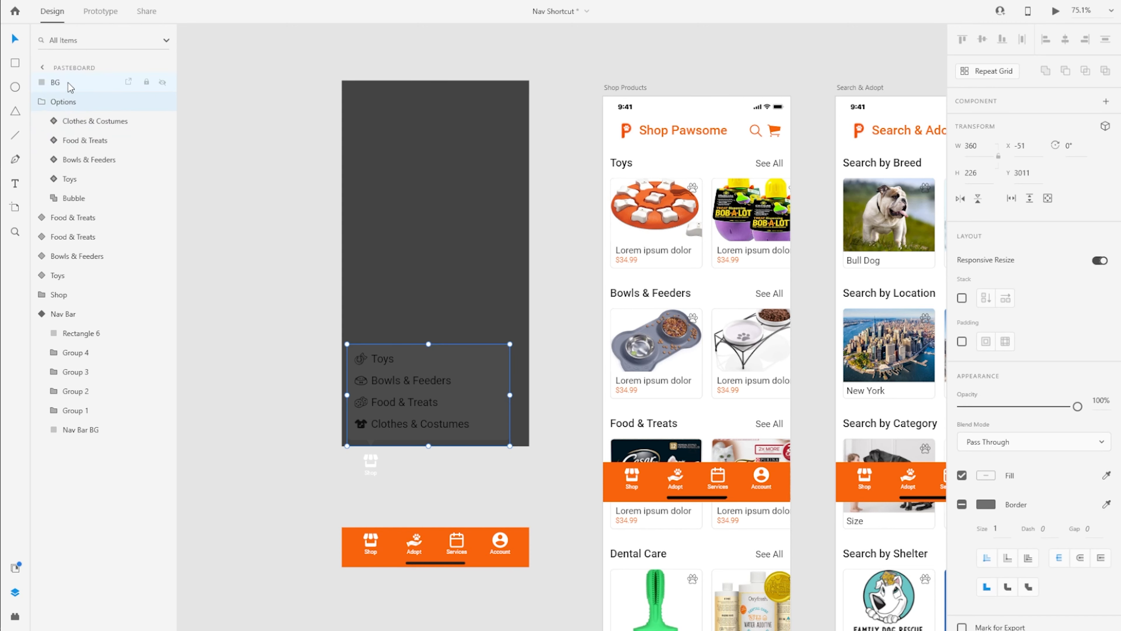
left_click_drag(70, 84, 97, 211)
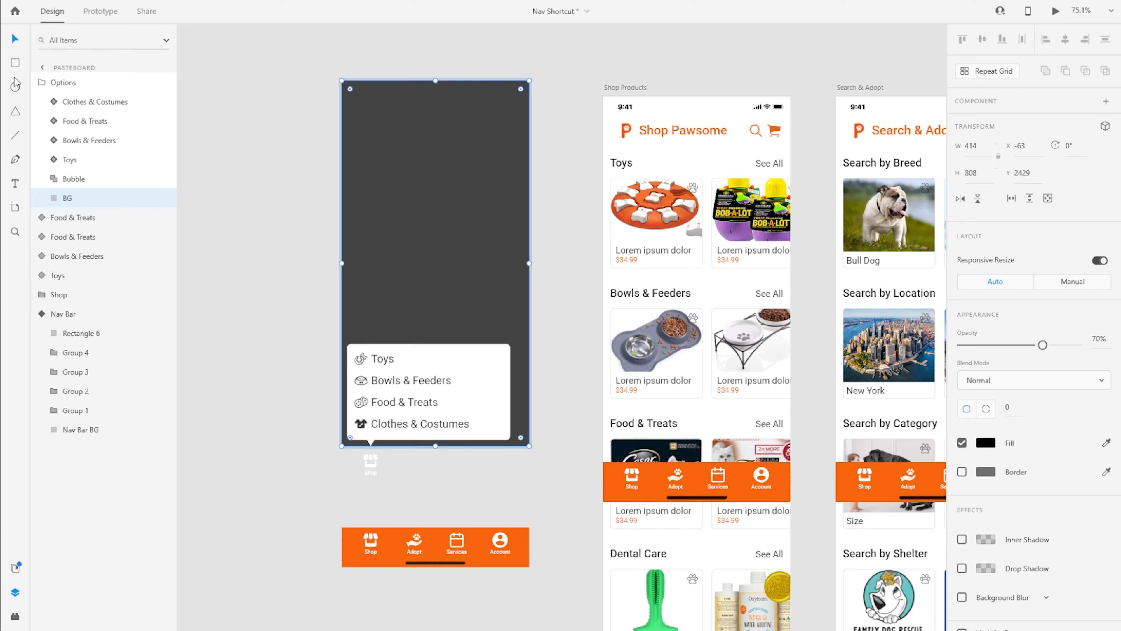
left_click(42, 85)
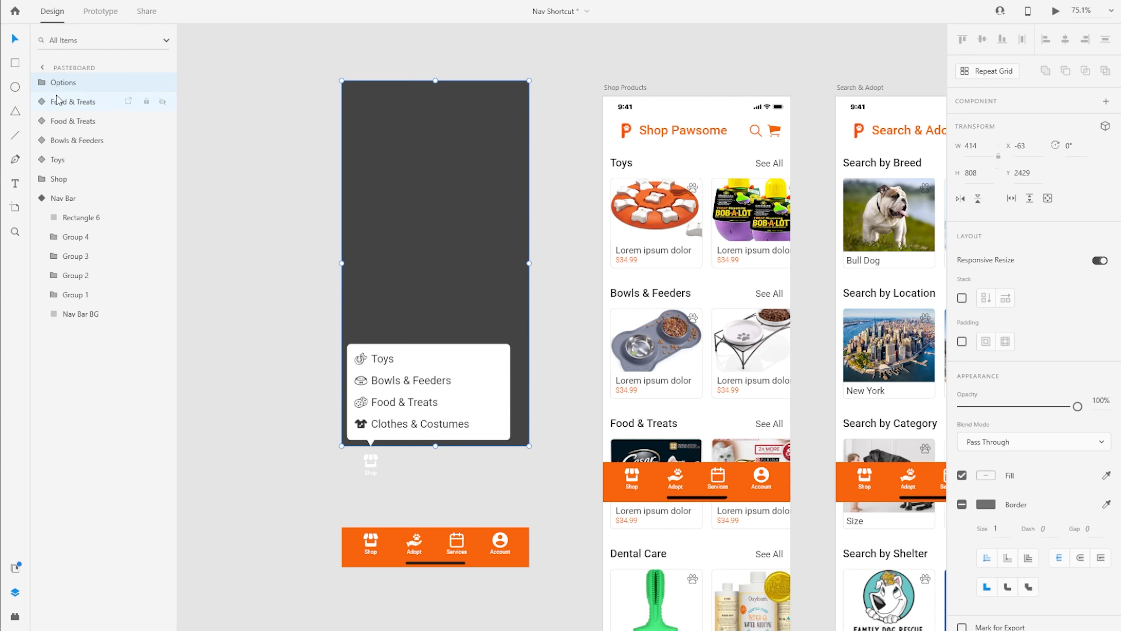
Step: Copy the Options group and paste it inside the Nav Bar main component above Rectangle 6
right_click(55, 82)
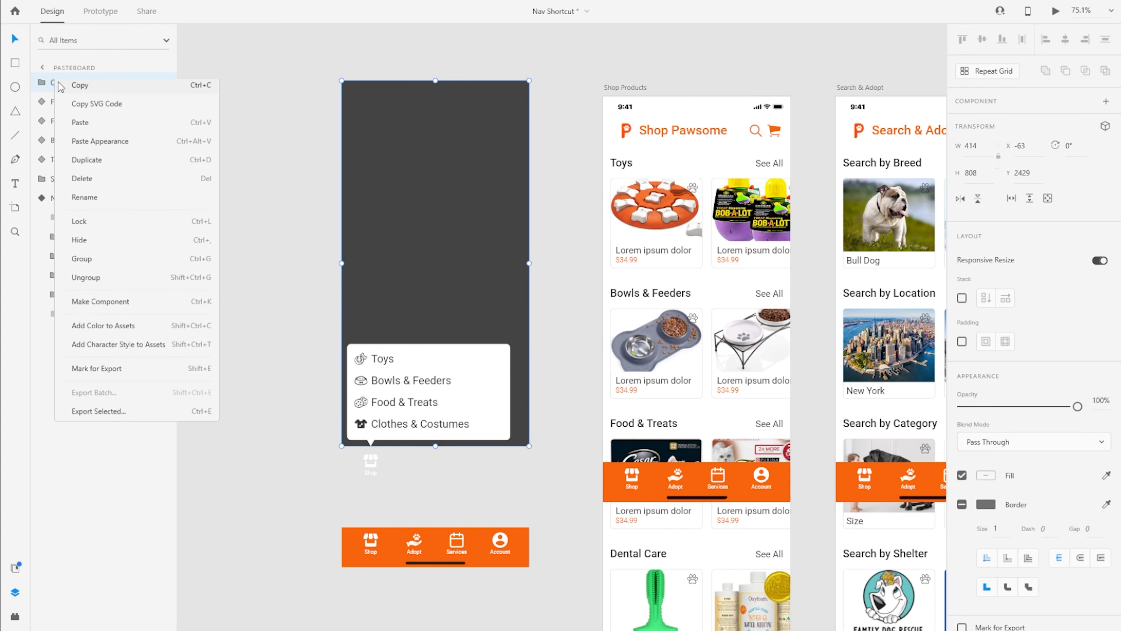
left_click(87, 94)
left_click(74, 198)
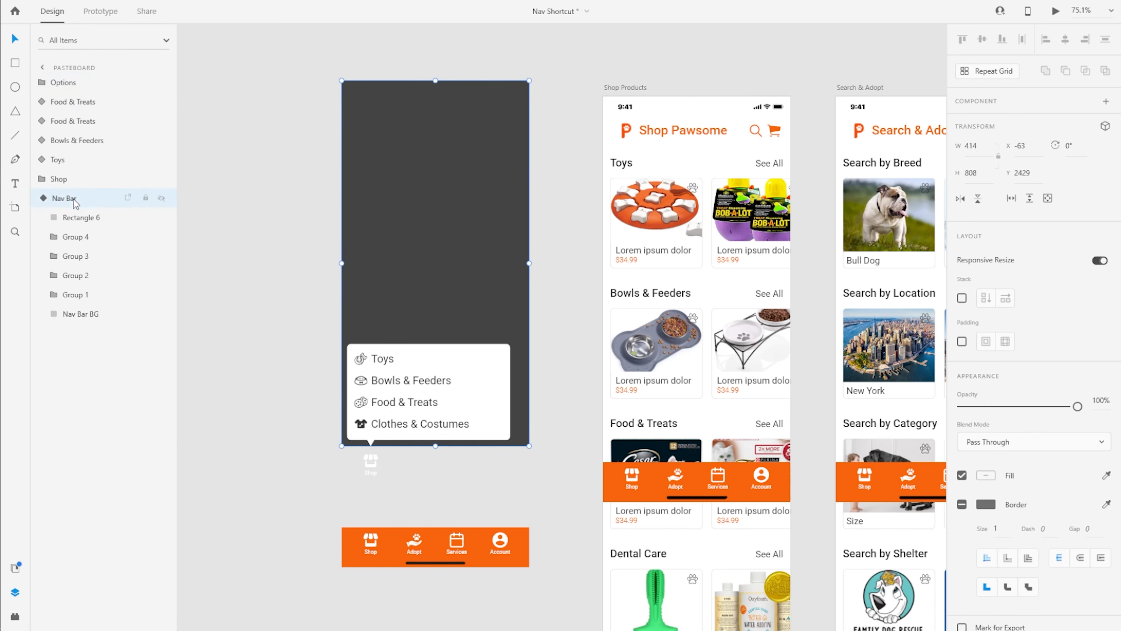
left_click(90, 217)
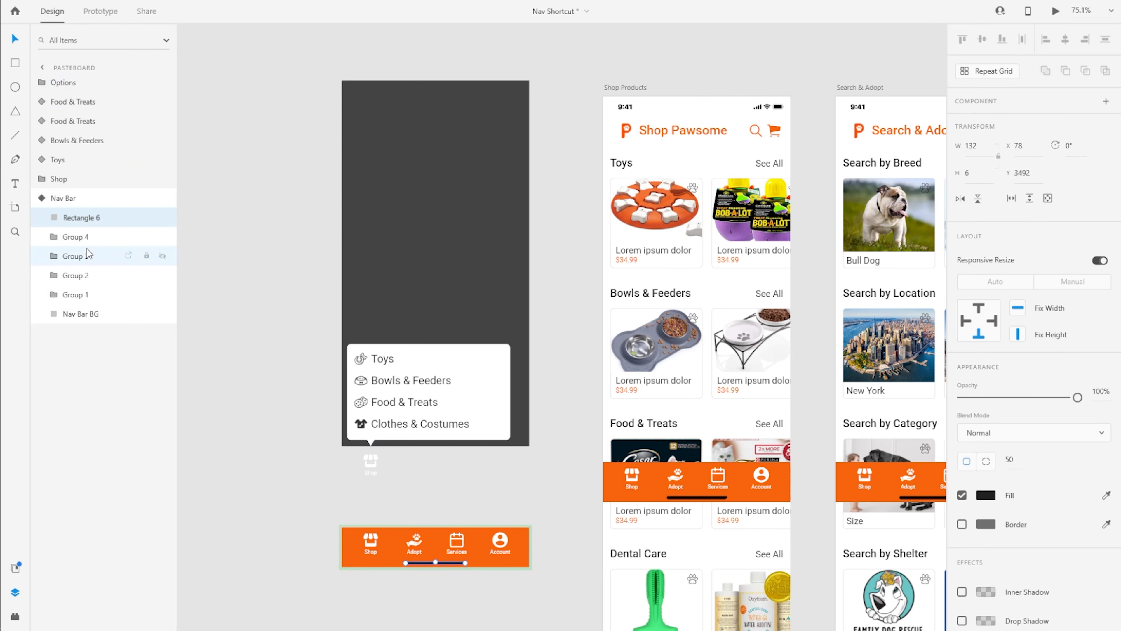
left_click(69, 197)
scroll(427, 555, "down", 3)
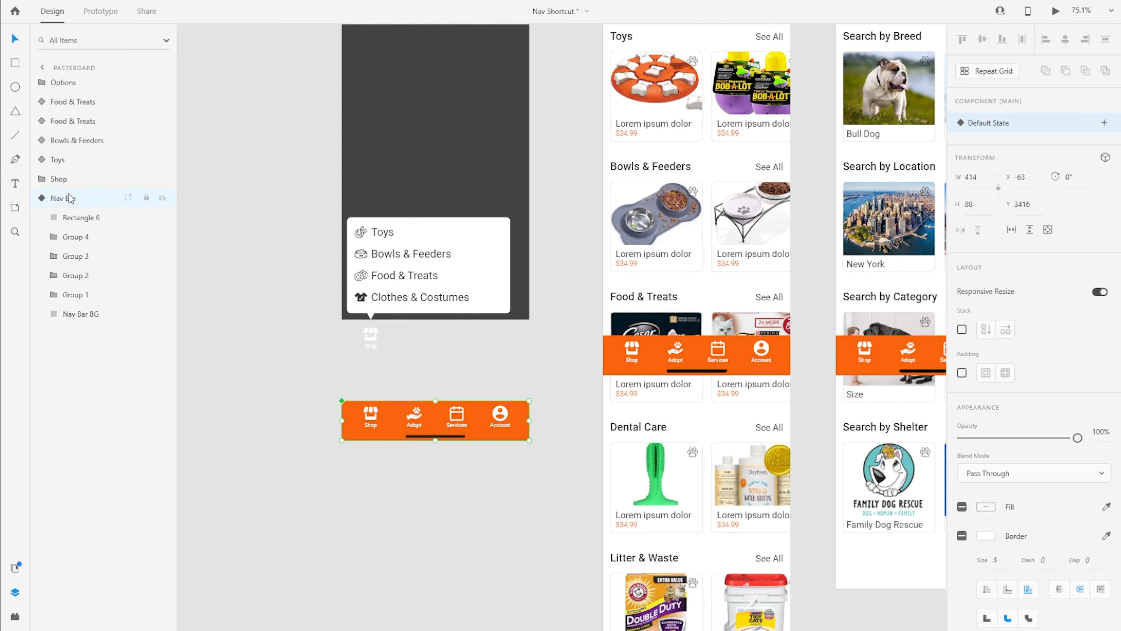
right_click(71, 83)
left_click(86, 91)
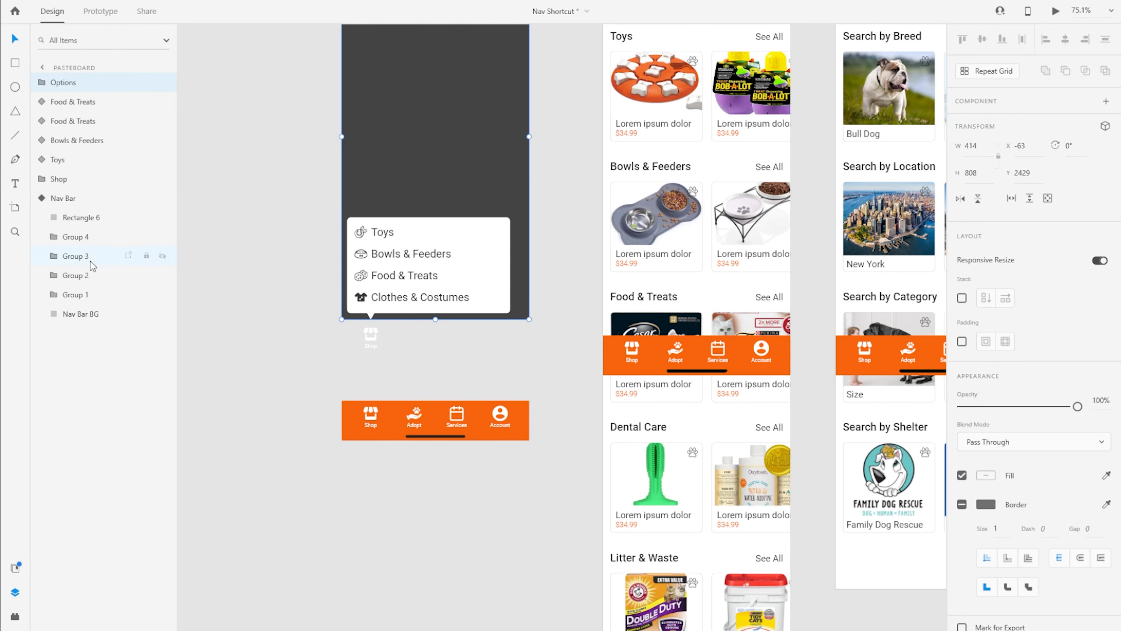
left_click(80, 218)
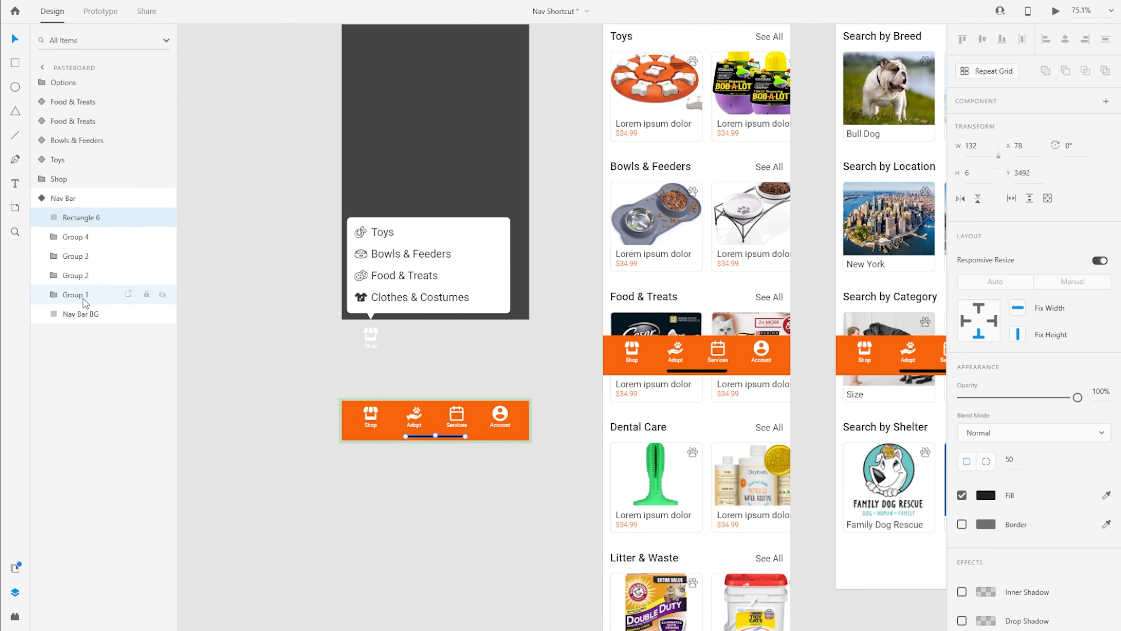
key("ctrl+v")
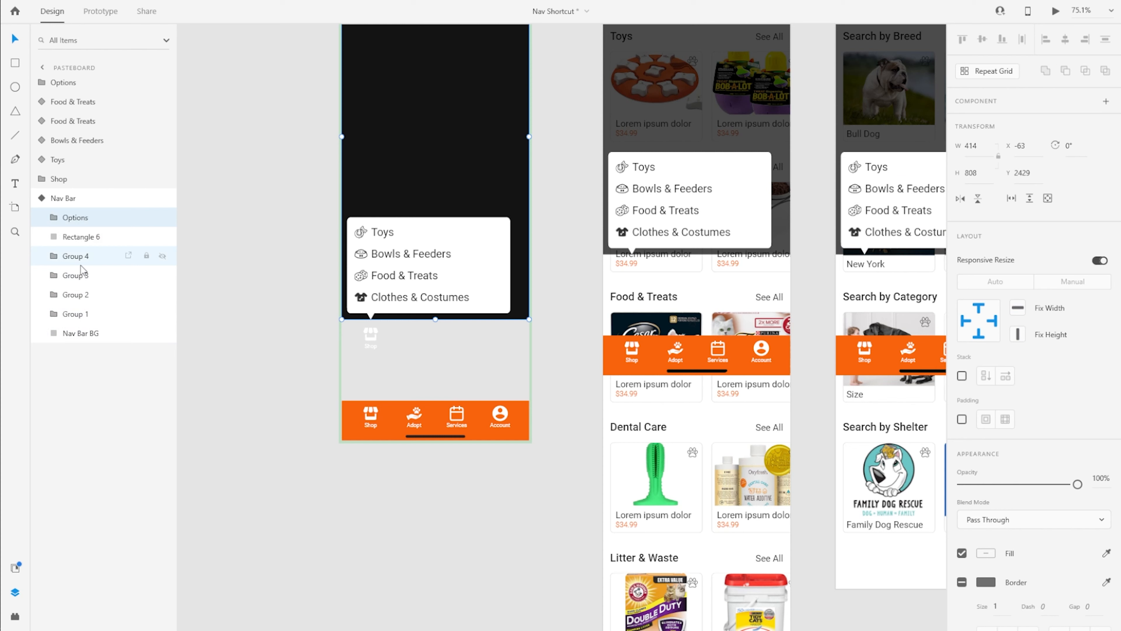
Step: Move the Options group directly above Group 1 in the Nav Bar, and combine the two into a component named Shop
left_click(370, 416)
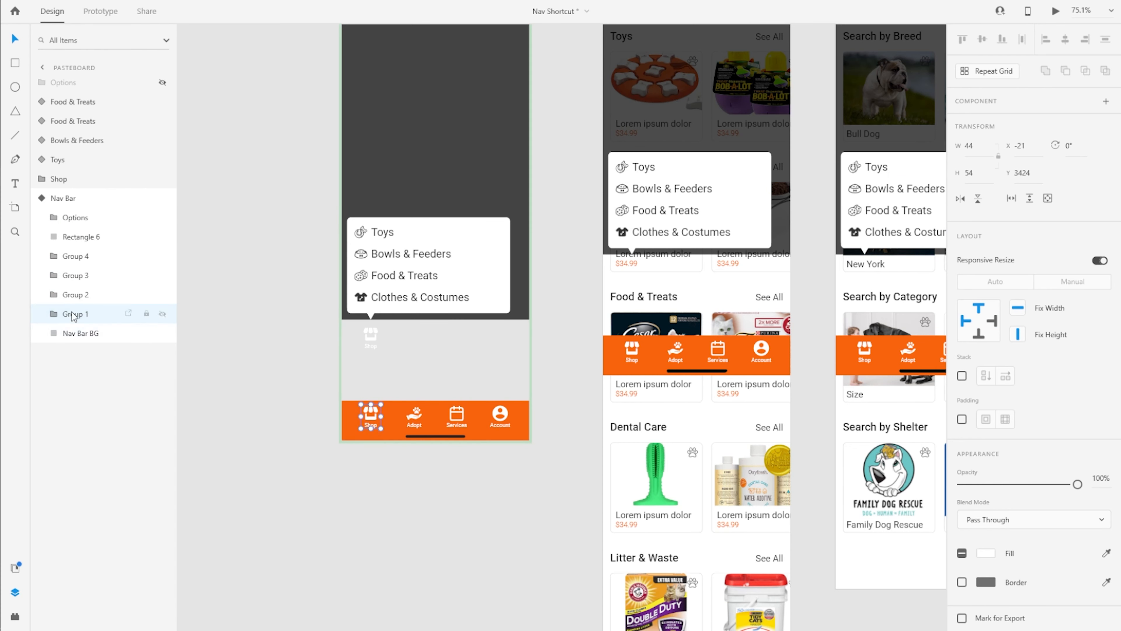
left_click_drag(76, 220, 90, 311)
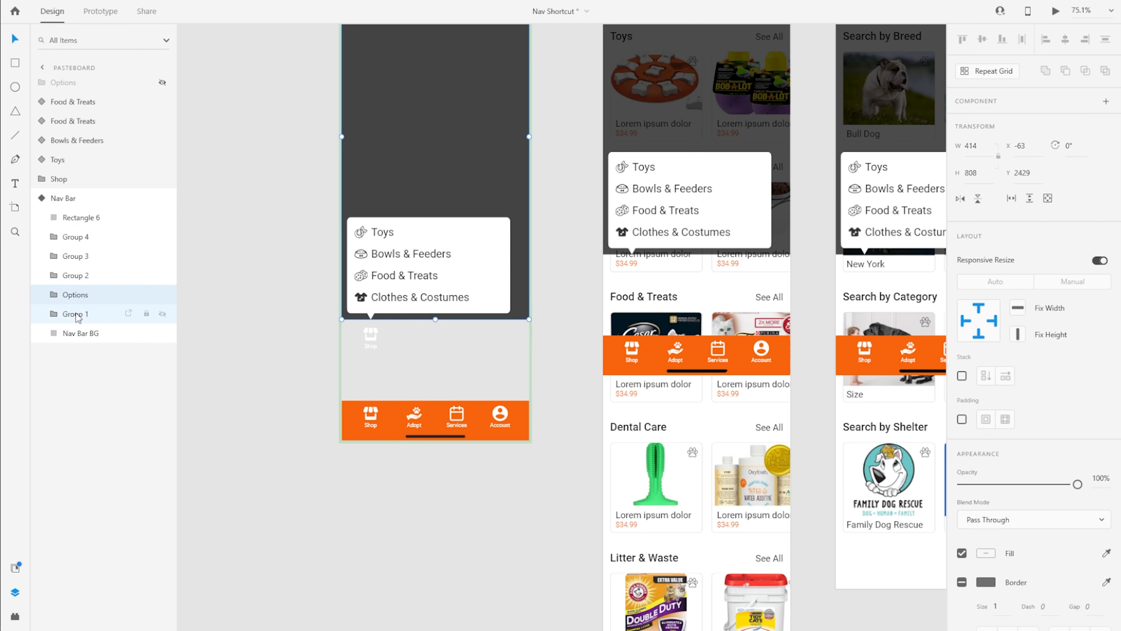
left_click(79, 314, "shift")
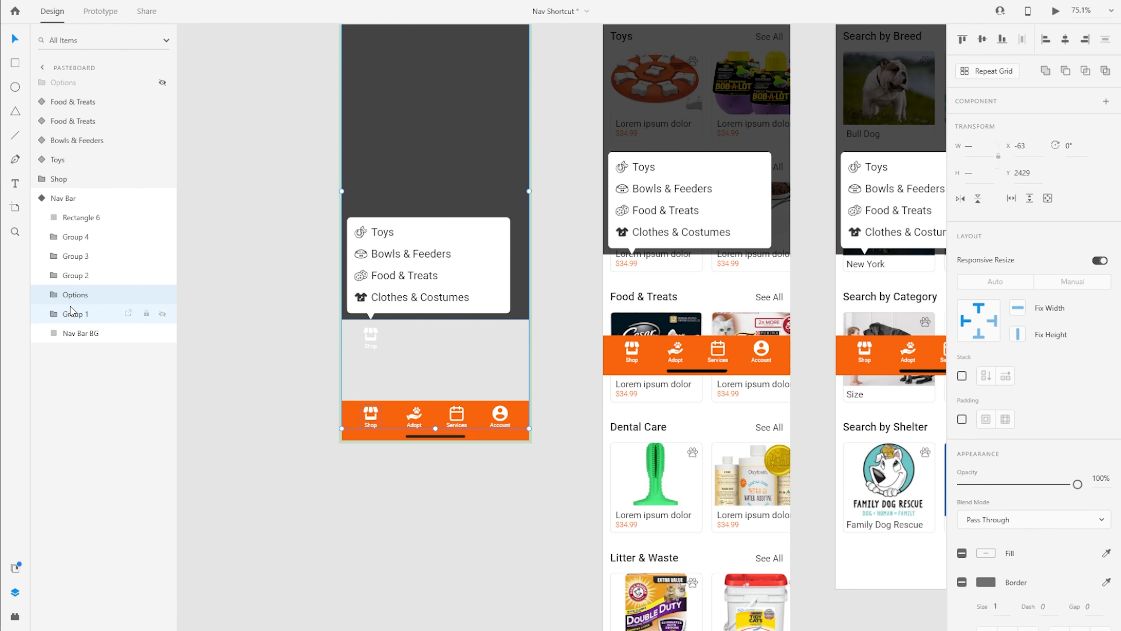
key("ctrl+z")
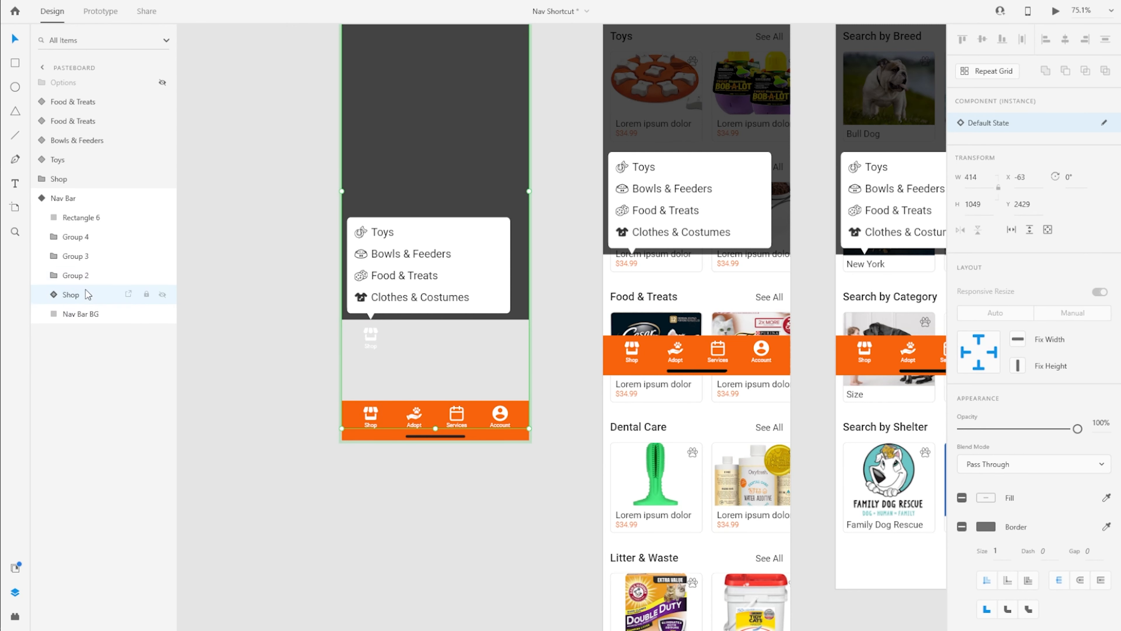
left_click(57, 200)
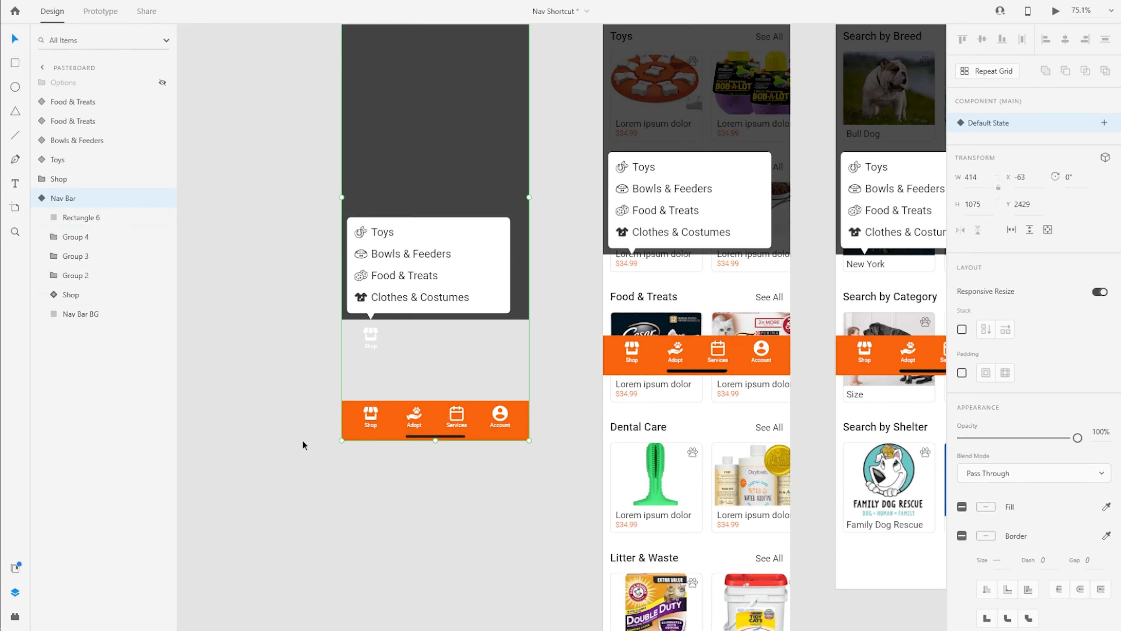
Step: Open the main component of the Nav Bar's Shop instance, place it below the Nav Bar and rename it Shop
left_click(75, 300)
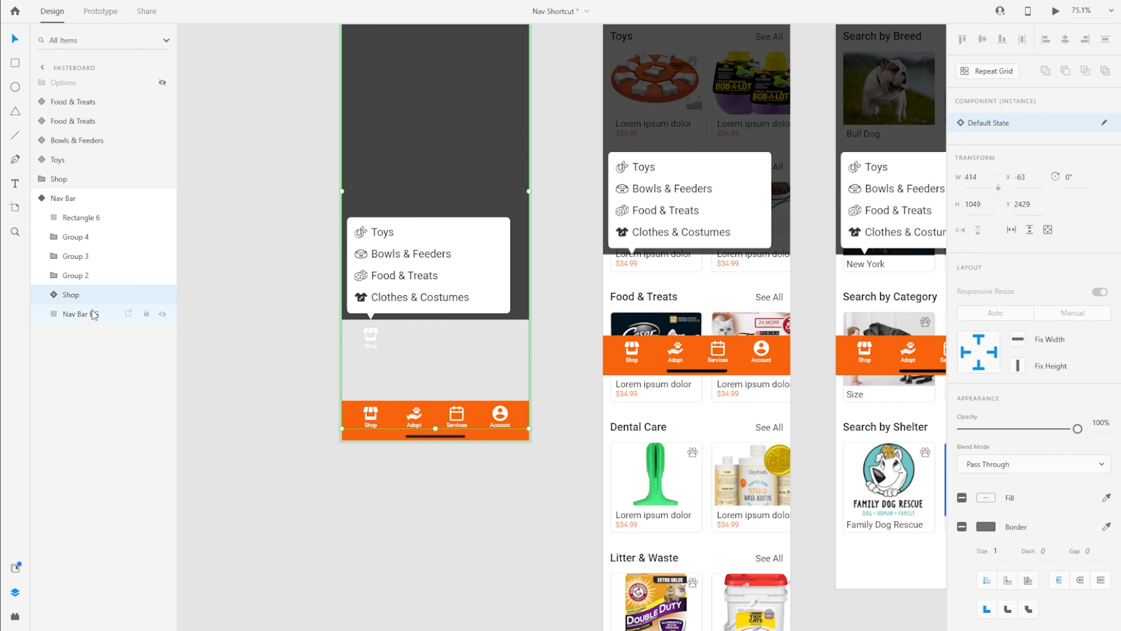
right_click(71, 295)
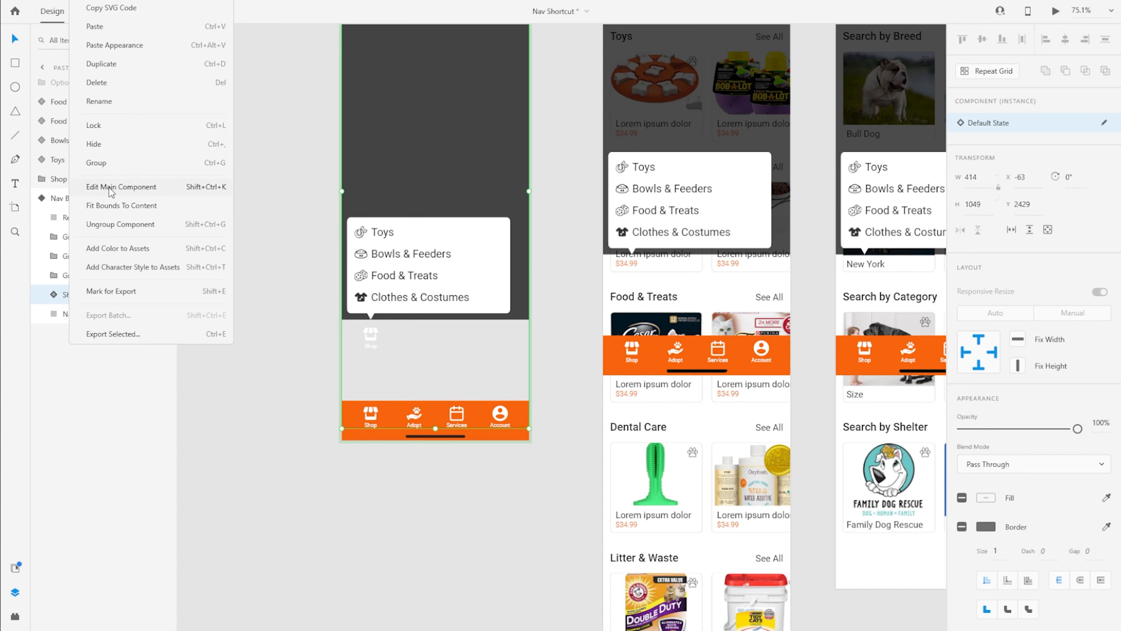
left_click(108, 187)
scroll(724, 383, "down", 5)
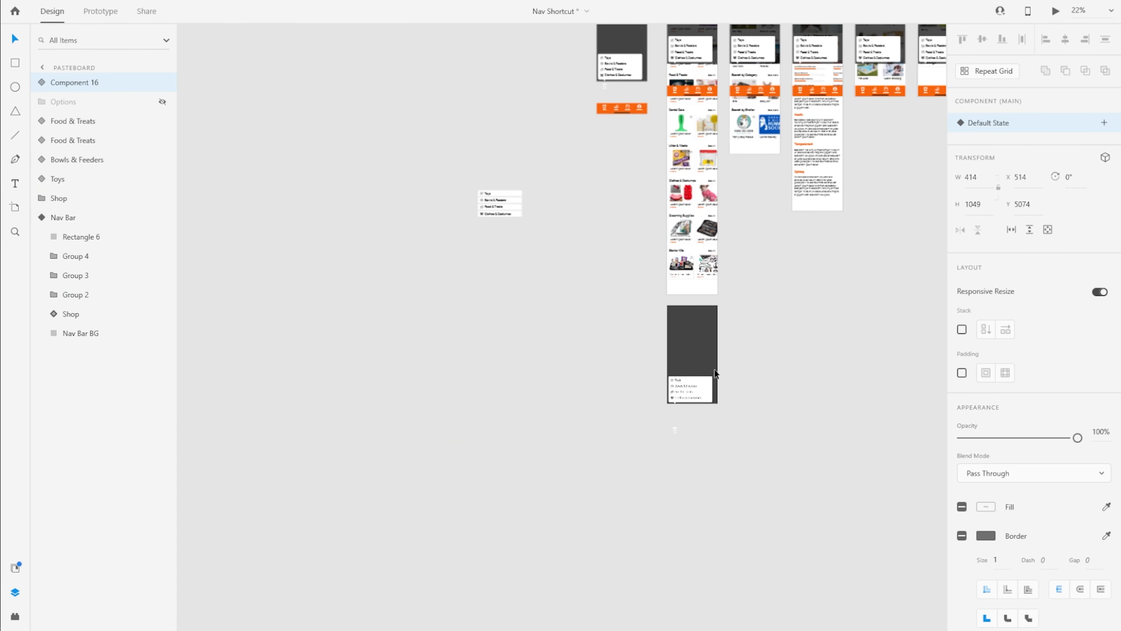
left_click_drag(696, 364, 629, 186)
scroll(681, 115, "up", 3)
double_click(74, 82)
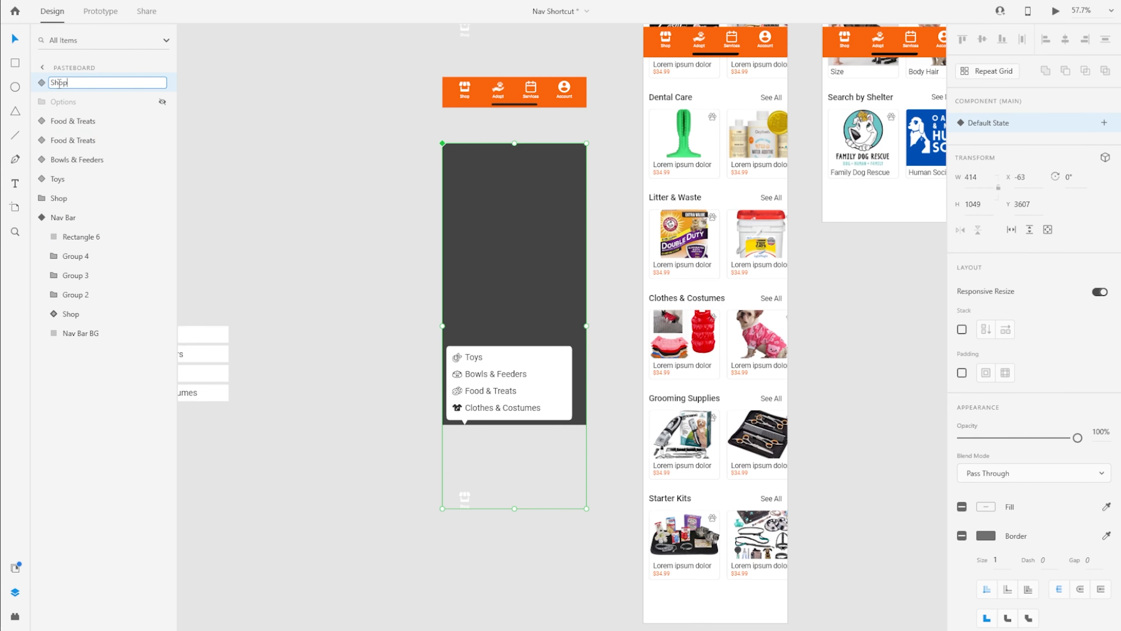
type("Shop")
Step: Move the Options group down inside the Shop main component so the bubble's pointer meets the Shop icon
double_click(523, 296)
left_click_drag(523, 295, 522, 355)
scroll(523, 355, "up", 2)
scroll(469, 552, "up", 6)
scroll(434, 509, "down", 7)
scroll(434, 509, "up", 5)
left_click(422, 435)
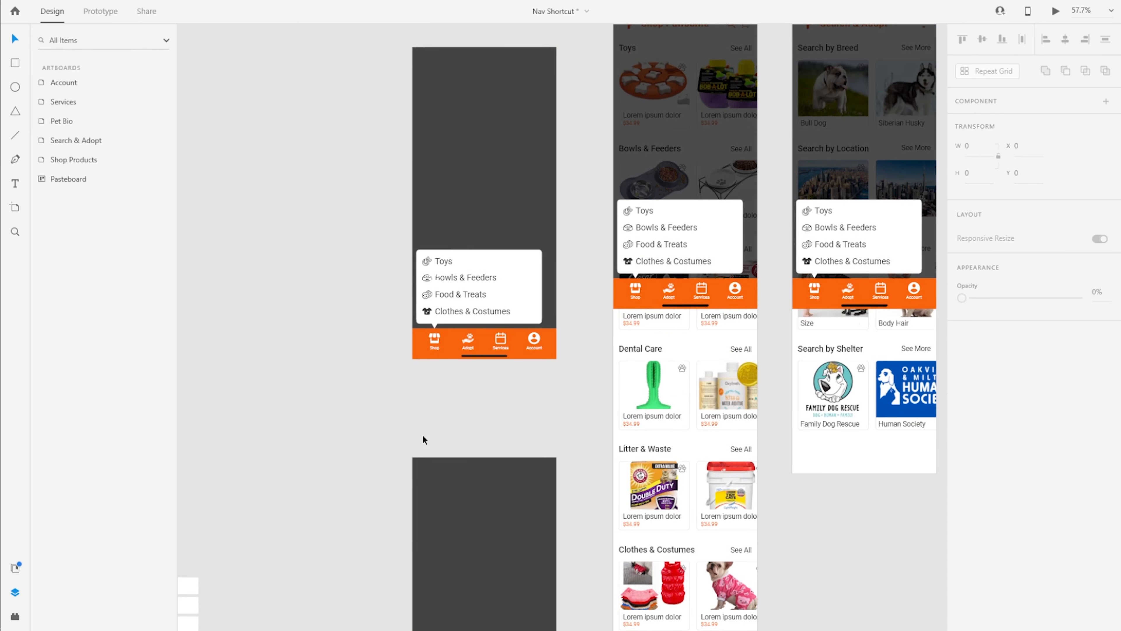
Step: Examine how the options overlay fits in the Shop and Nav Bar main components and on the Shop Products artboard
scroll(478, 477, "down", 4)
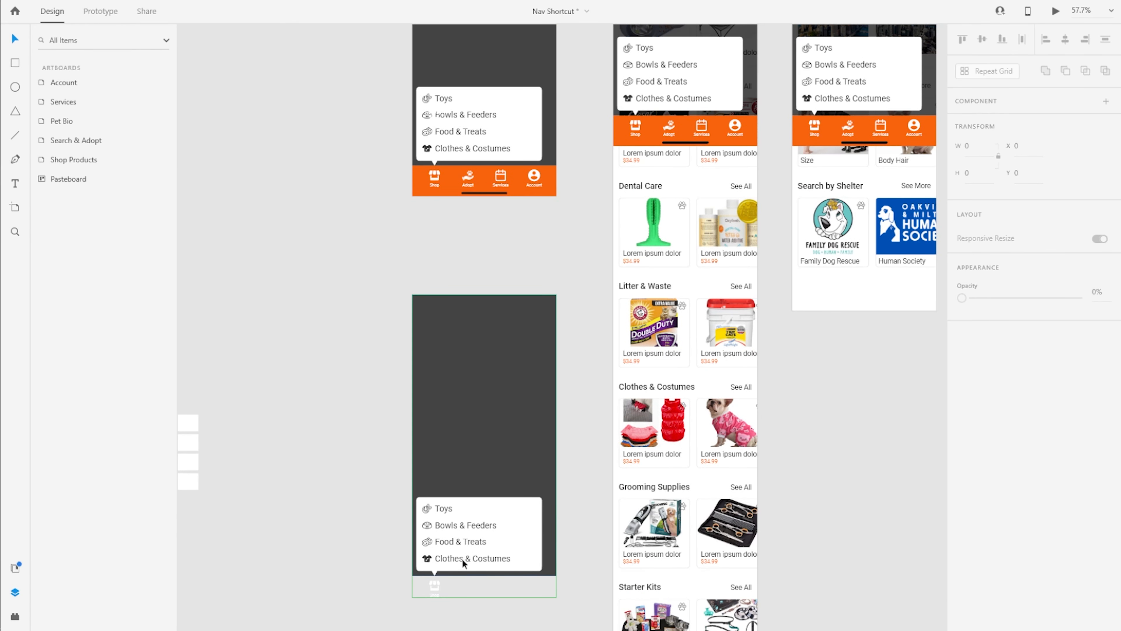
left_click(490, 558)
scroll(437, 486, "up", 3)
scroll(425, 510, "up", 1)
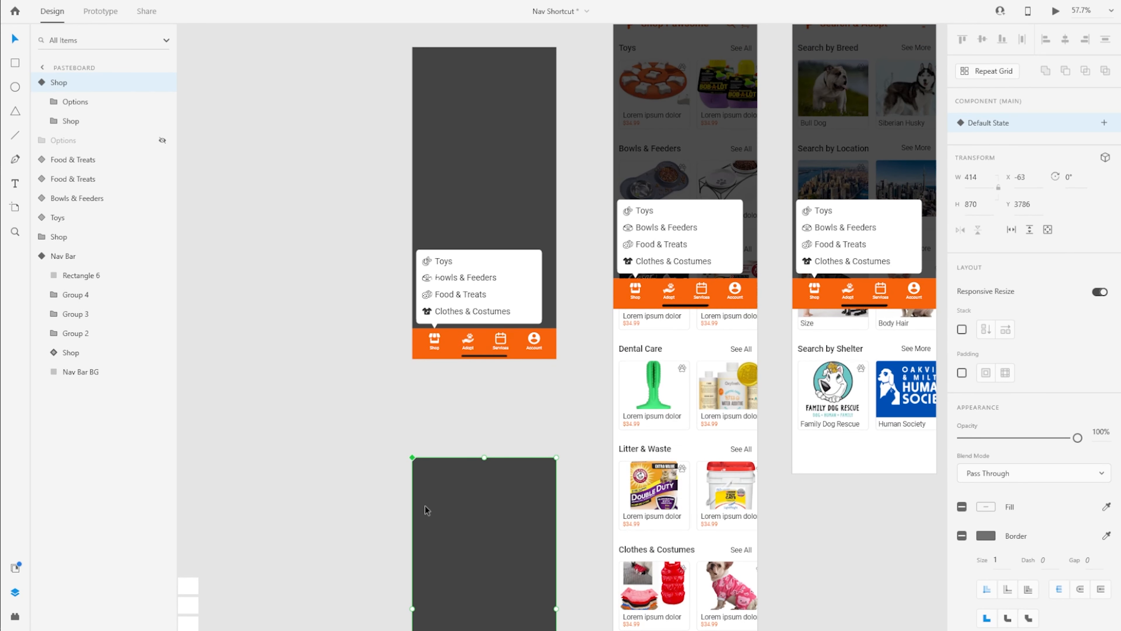
scroll(453, 523, "up", 2)
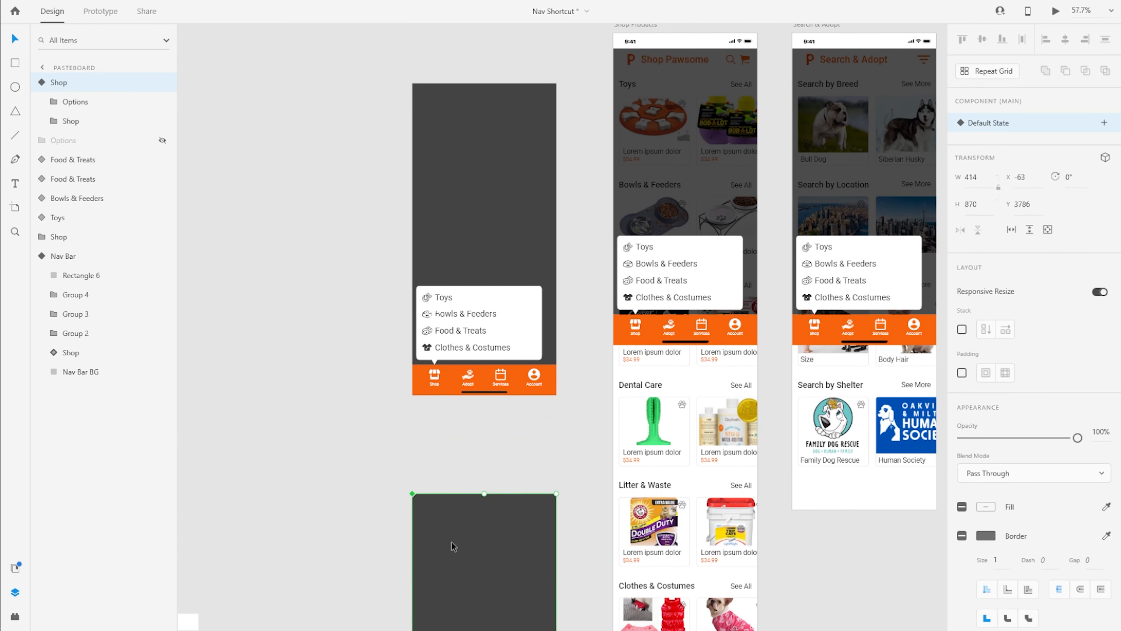
scroll(674, 279, "up", 1)
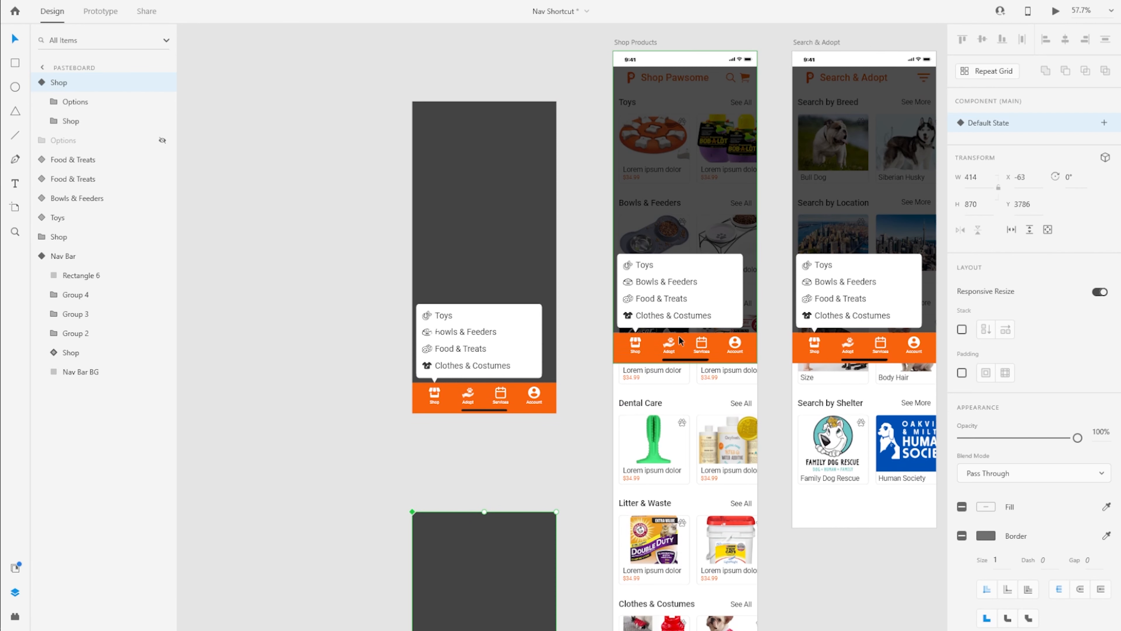
left_click(638, 42)
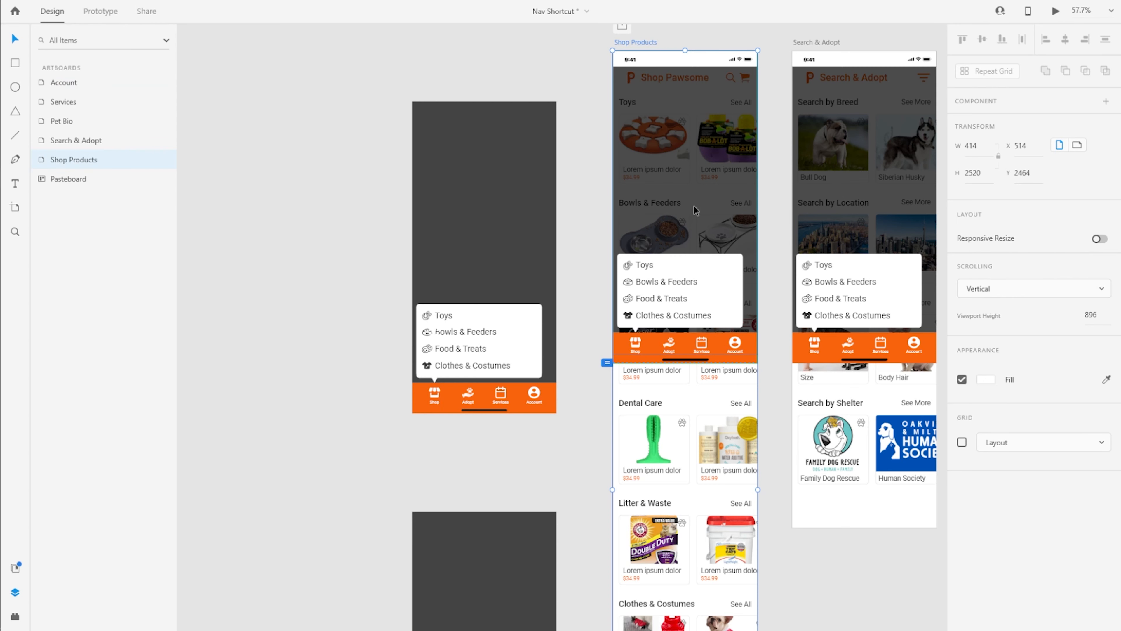
scroll(696, 209, "down", 2)
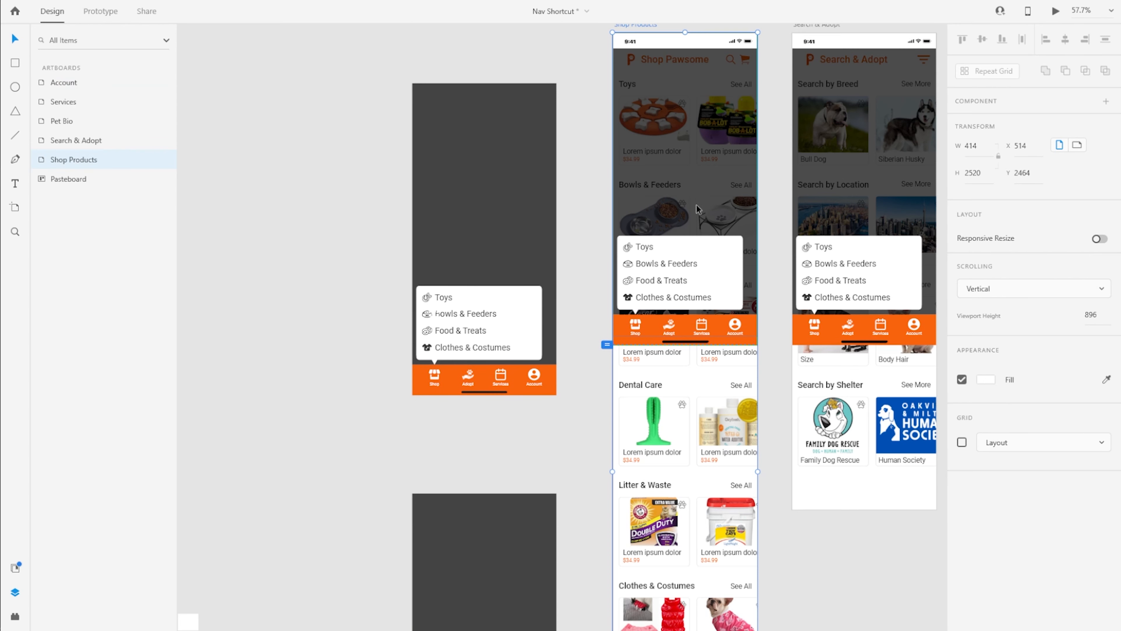
left_click(526, 176)
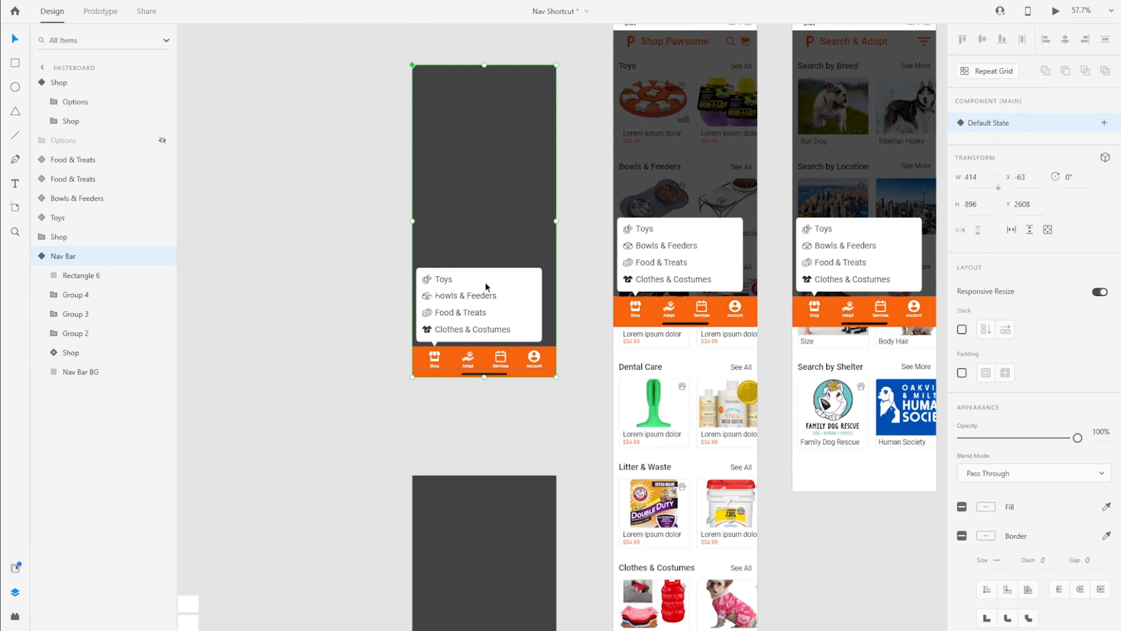
scroll(471, 345, "down", 2)
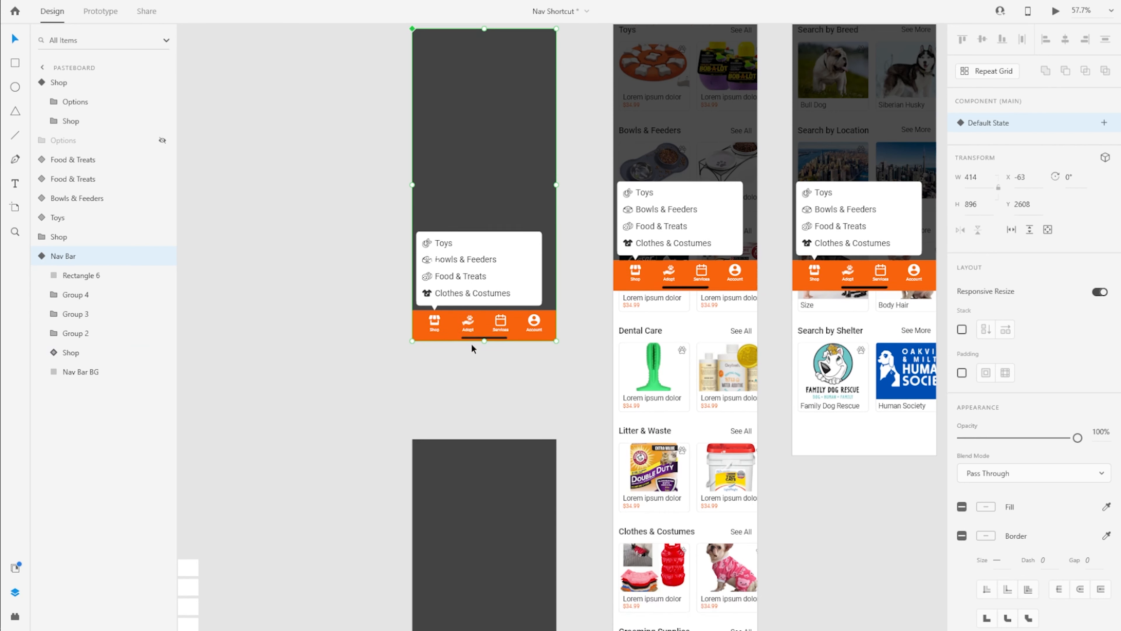
scroll(478, 348, "up", 2)
scroll(479, 346, "down", 6)
Step: Add a hover state to the Shop main component, keeping the name Hover State
left_click(487, 376)
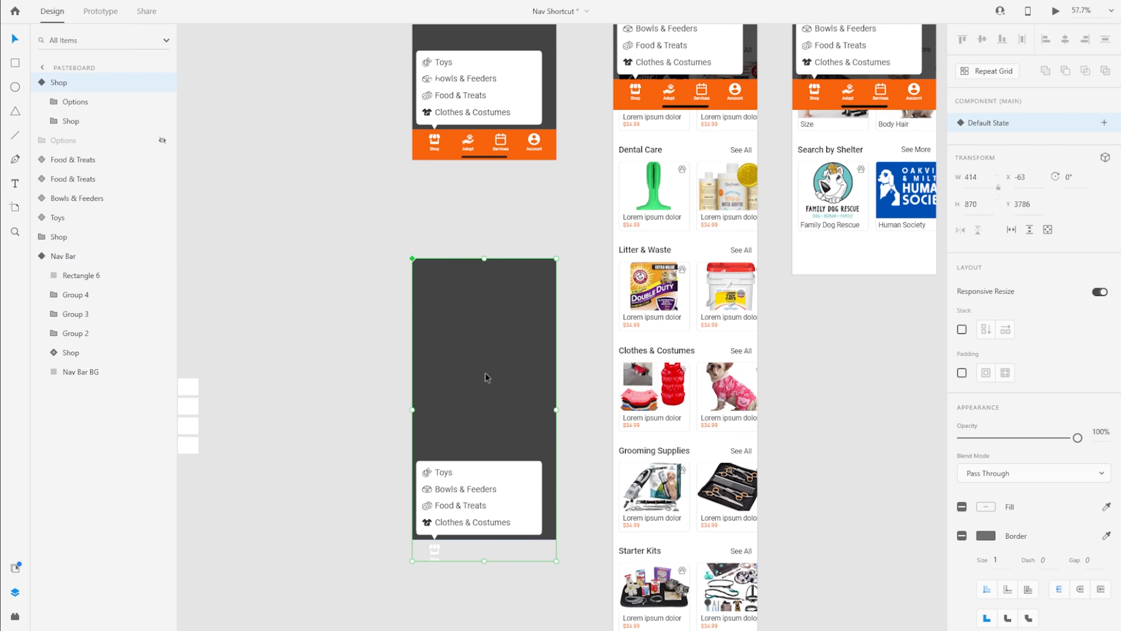
scroll(462, 559, "down", 2)
scroll(451, 499, "up", 5)
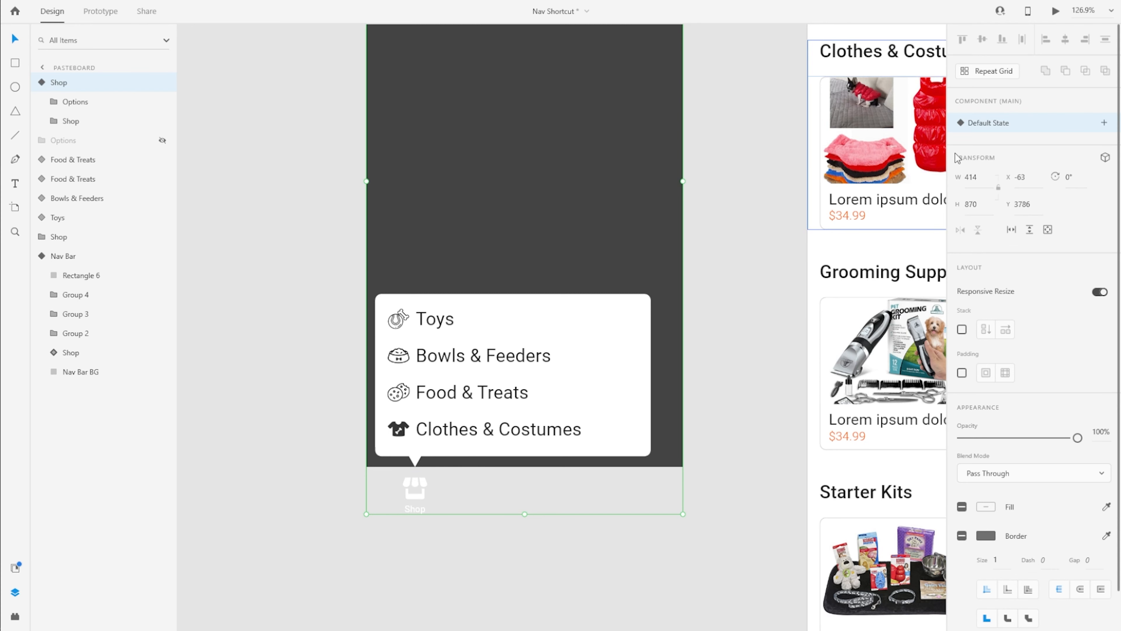
left_click(1103, 123)
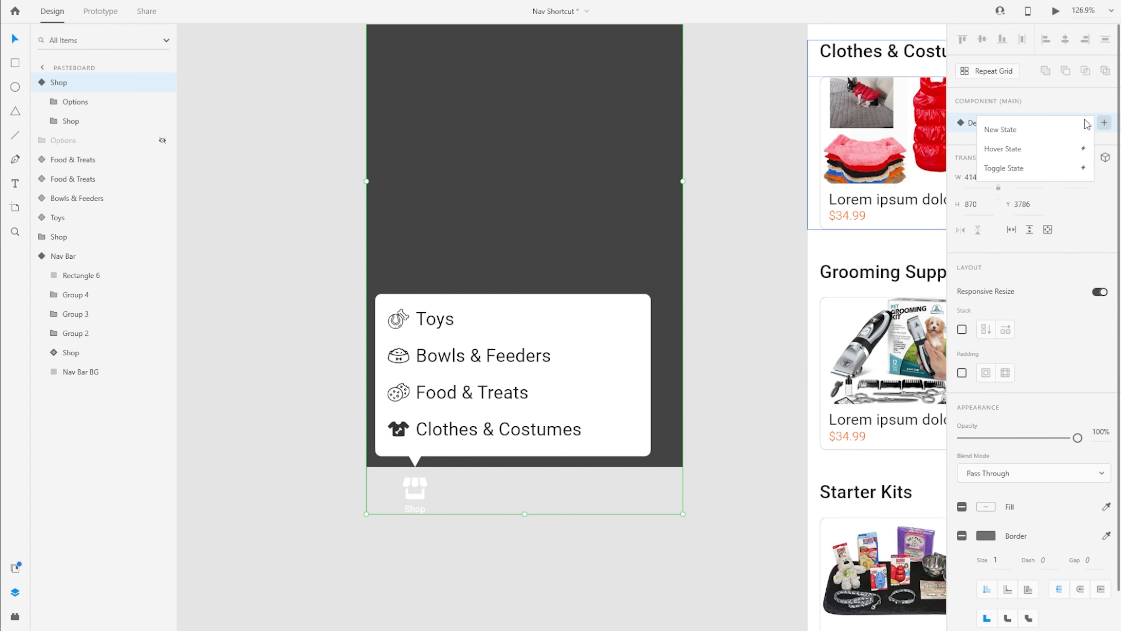
left_click(1026, 149)
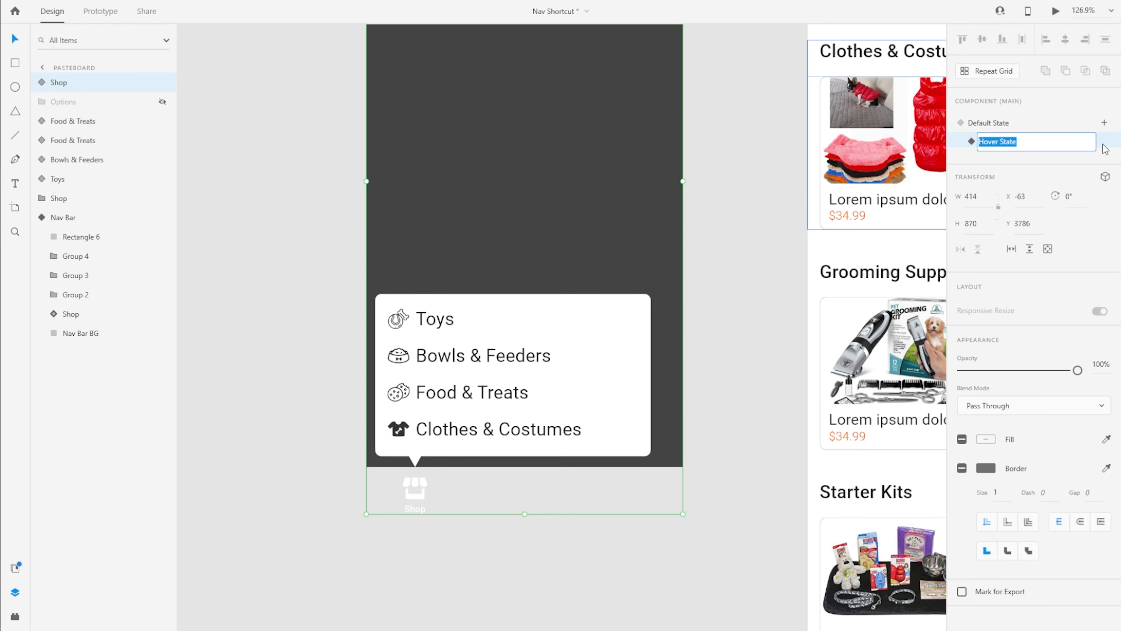
key("Return")
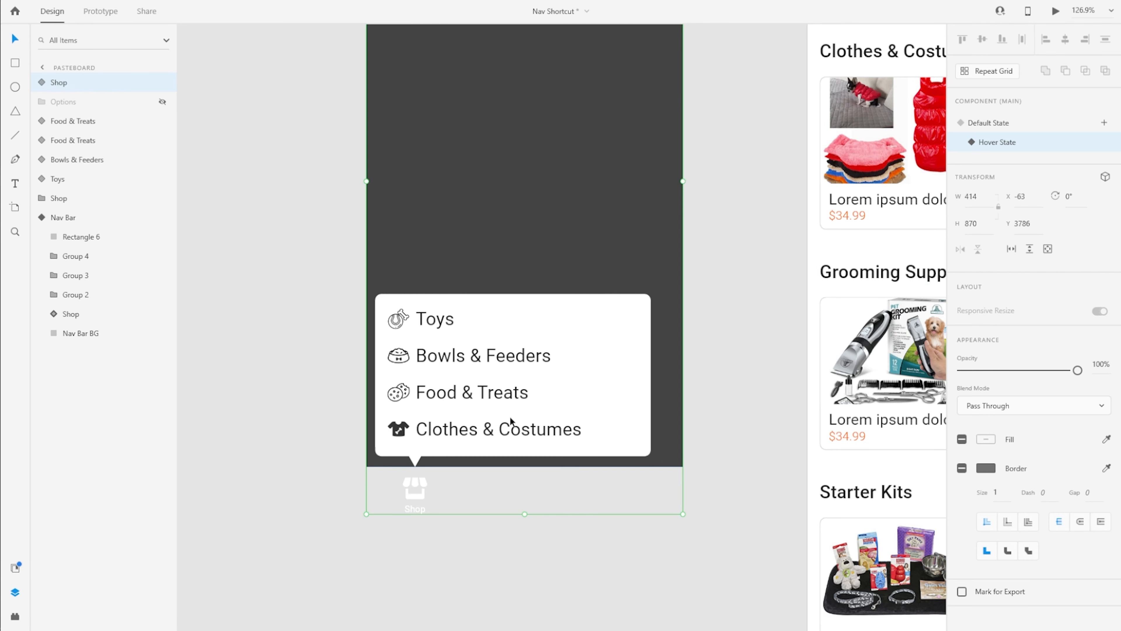
Step: Hide the Options group in the Shop component's Default State so only the Shop icon remains
left_click(1039, 128)
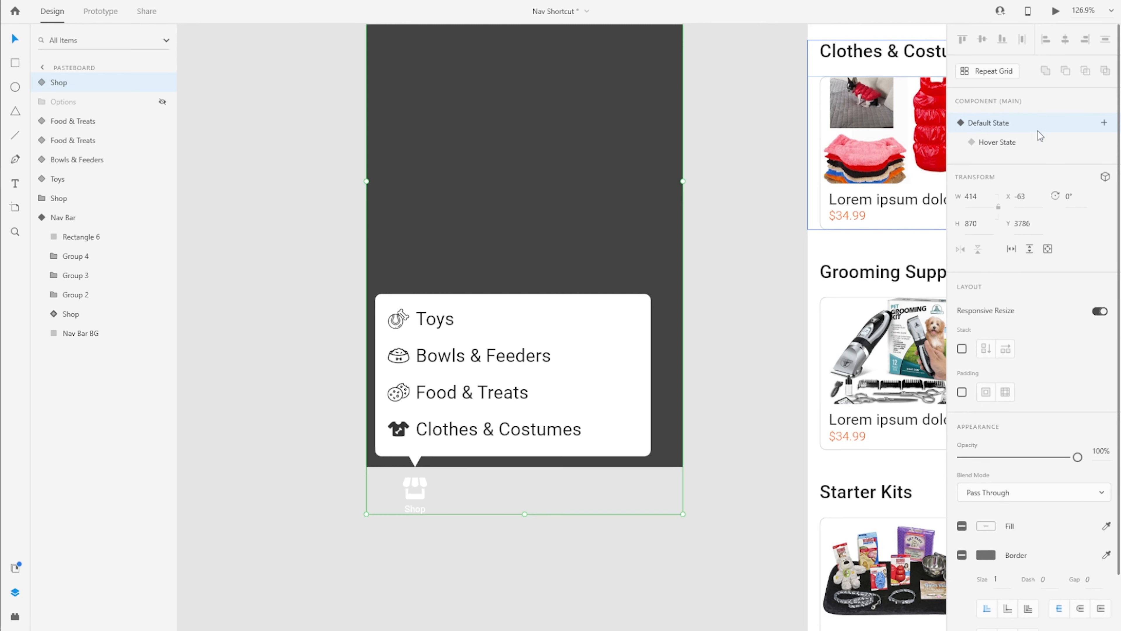
left_click(51, 83)
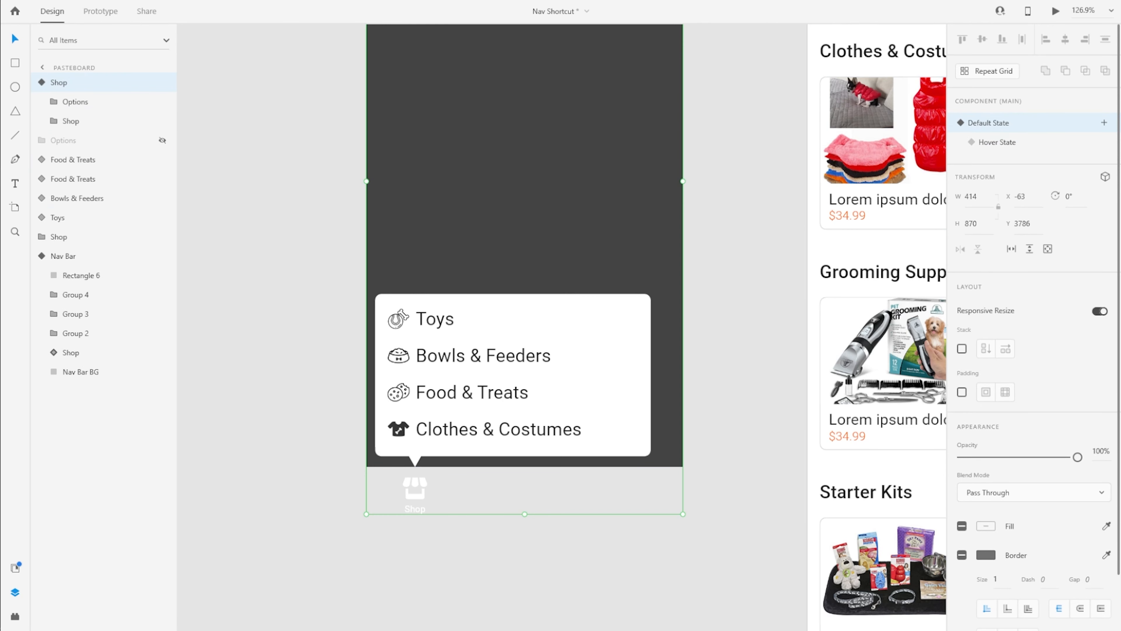
left_click(75, 102)
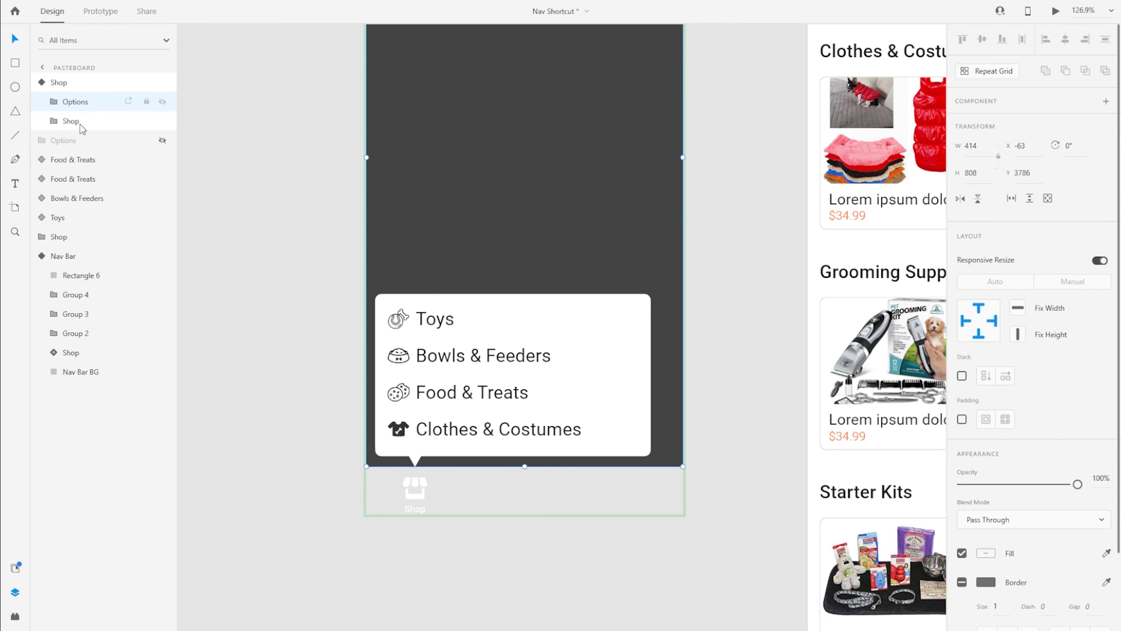
left_click(162, 102)
left_click(124, 84)
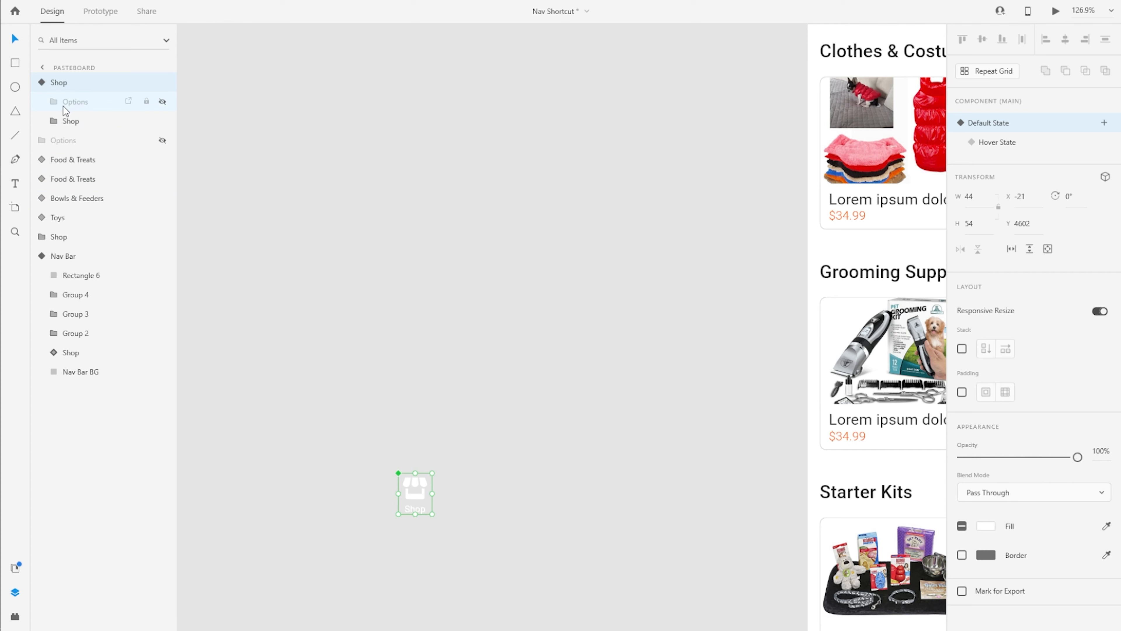
left_click(73, 104)
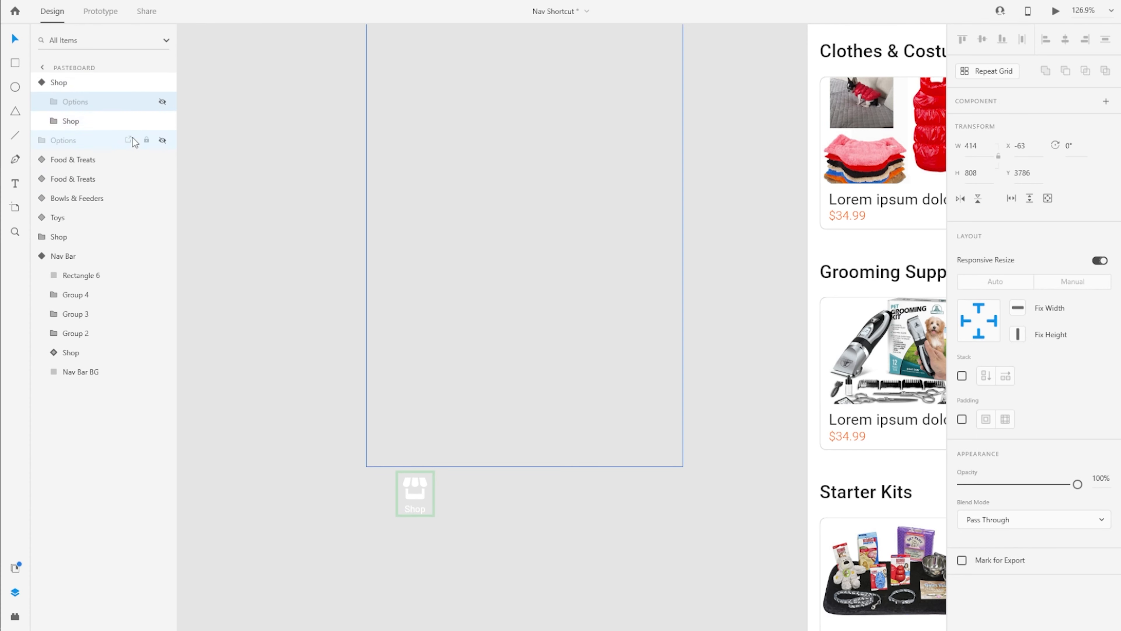
left_click(78, 84)
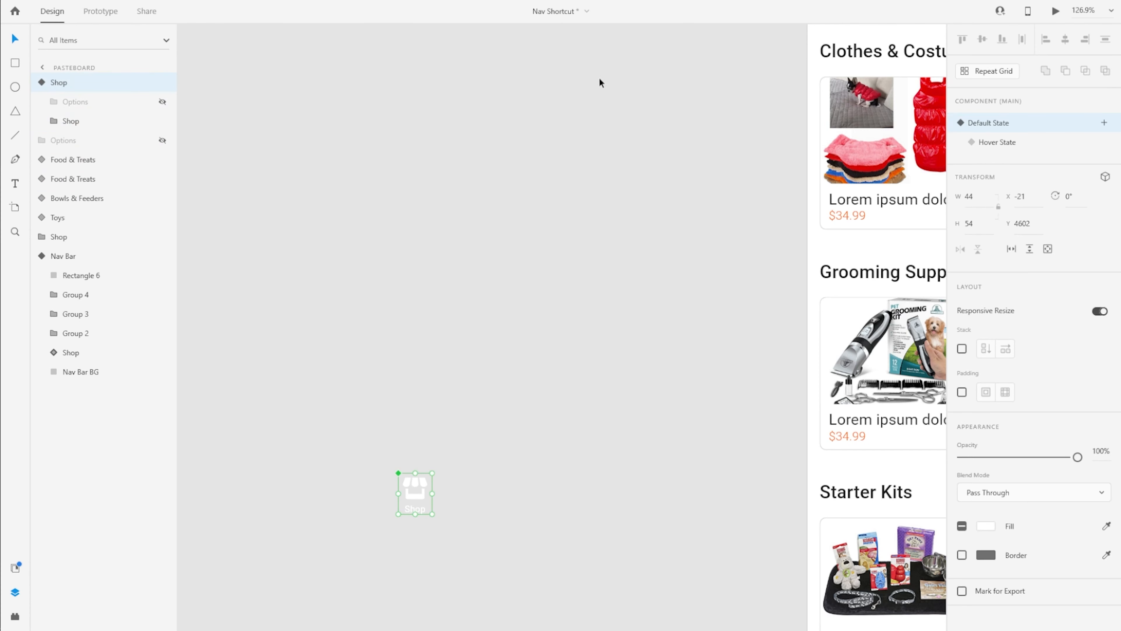
Step: Show the Options group in the Shop component's Hover State
left_click(1044, 142)
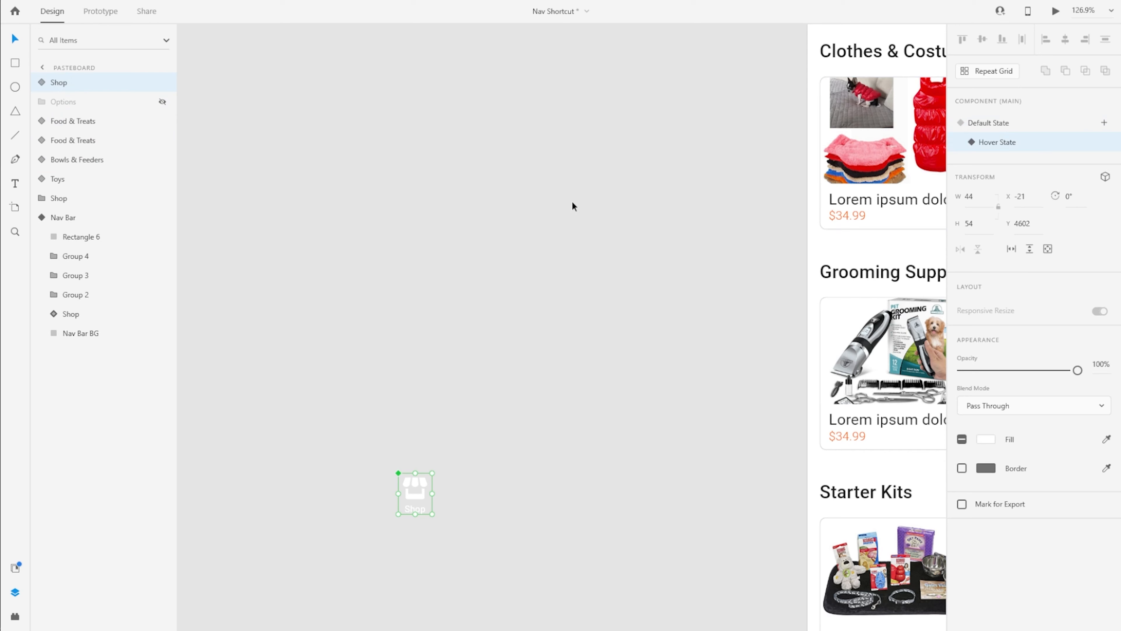
left_click(42, 81)
left_click(75, 107)
left_click(162, 101)
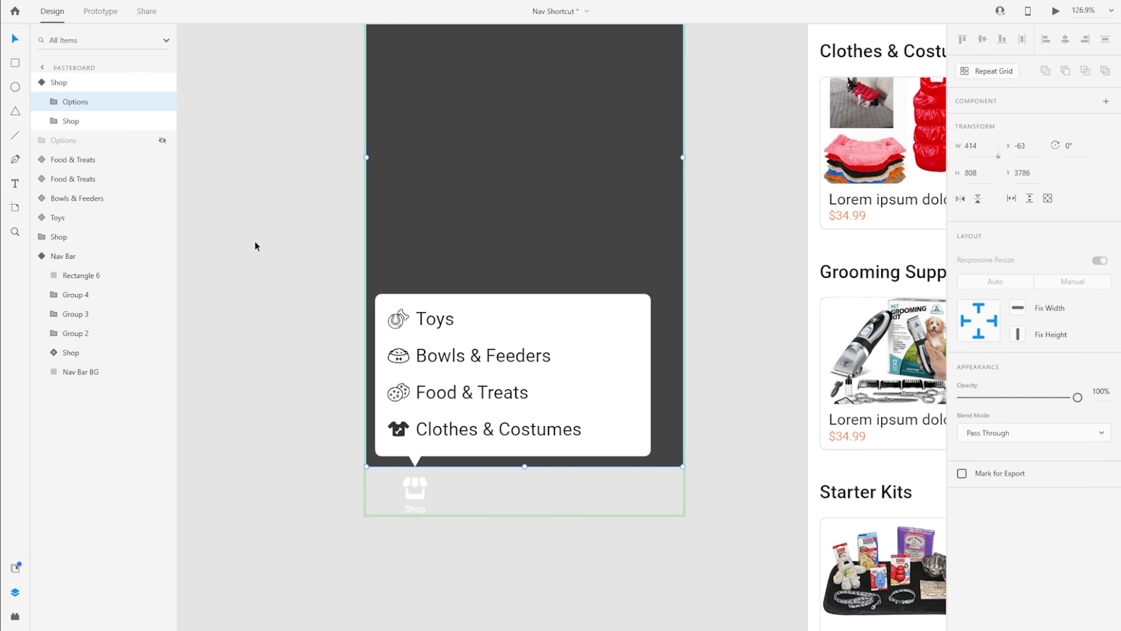
left_click(56, 83)
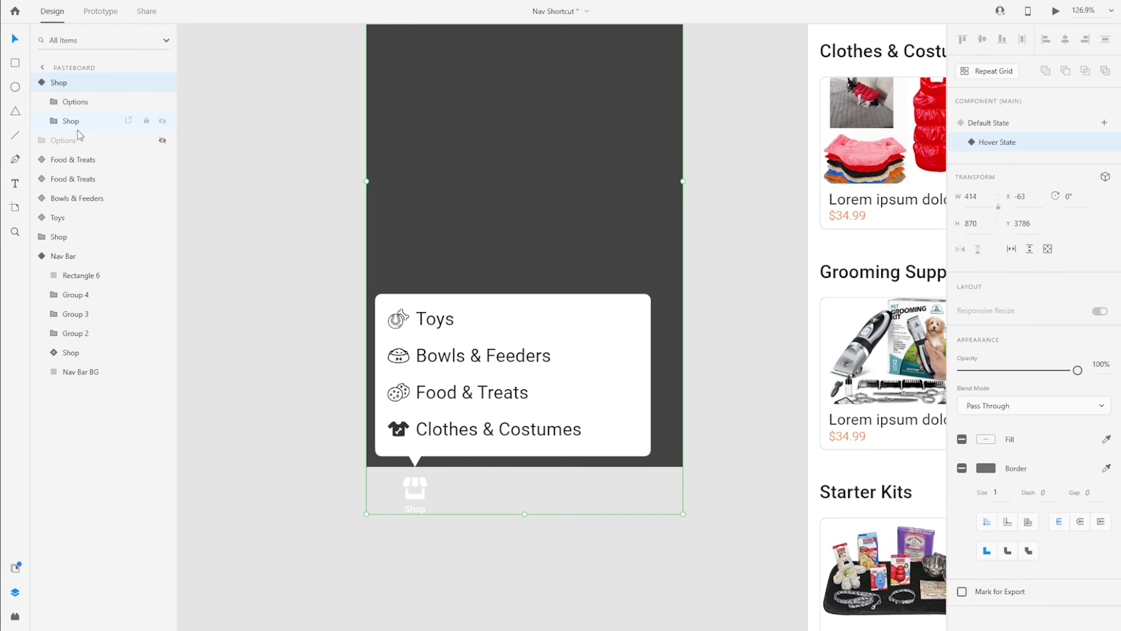
Step: Return the Shop main component to its Default State and select the Shop instance inside the Nav Bar main component
scroll(294, 174, "up", 5)
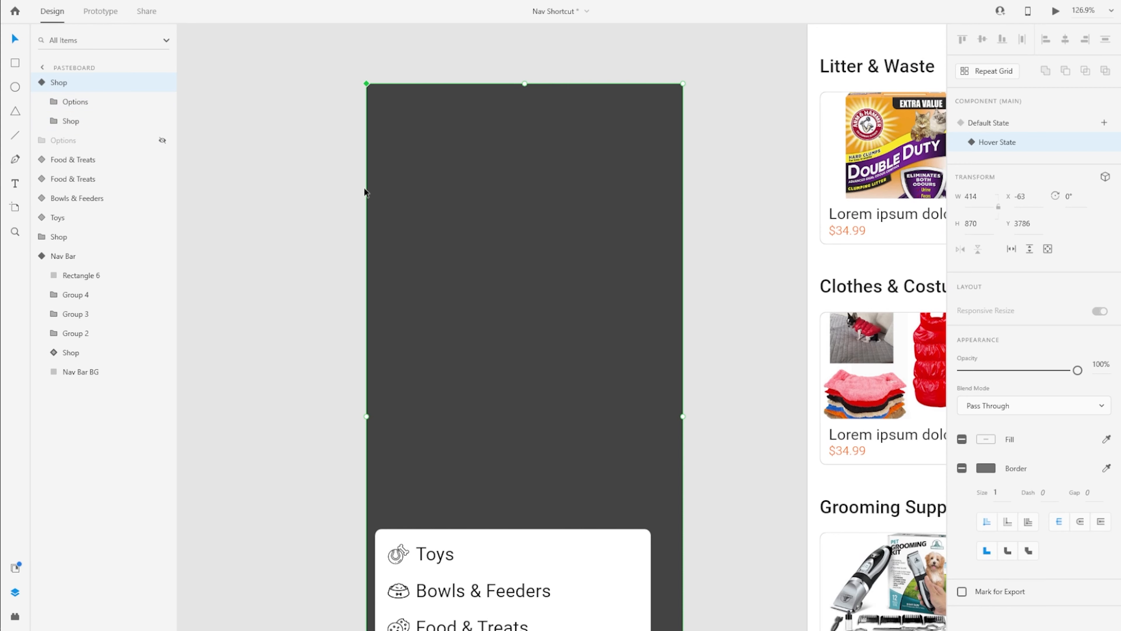
scroll(366, 190, "down", 1)
scroll(709, 282, "down", 5)
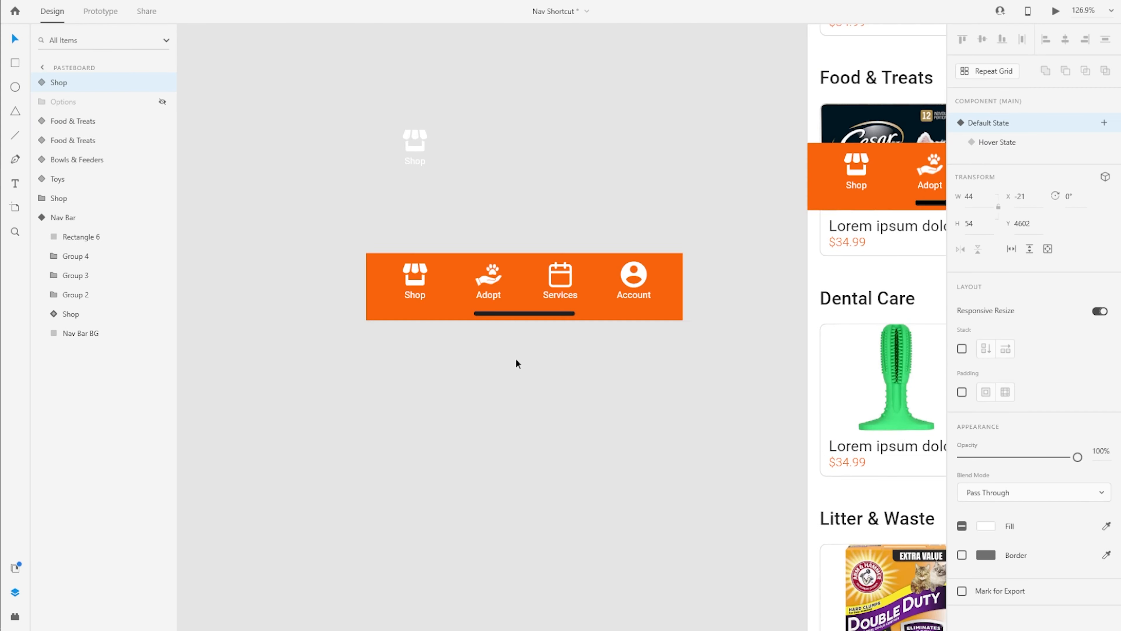
scroll(515, 362, "up", 7)
left_click(418, 530)
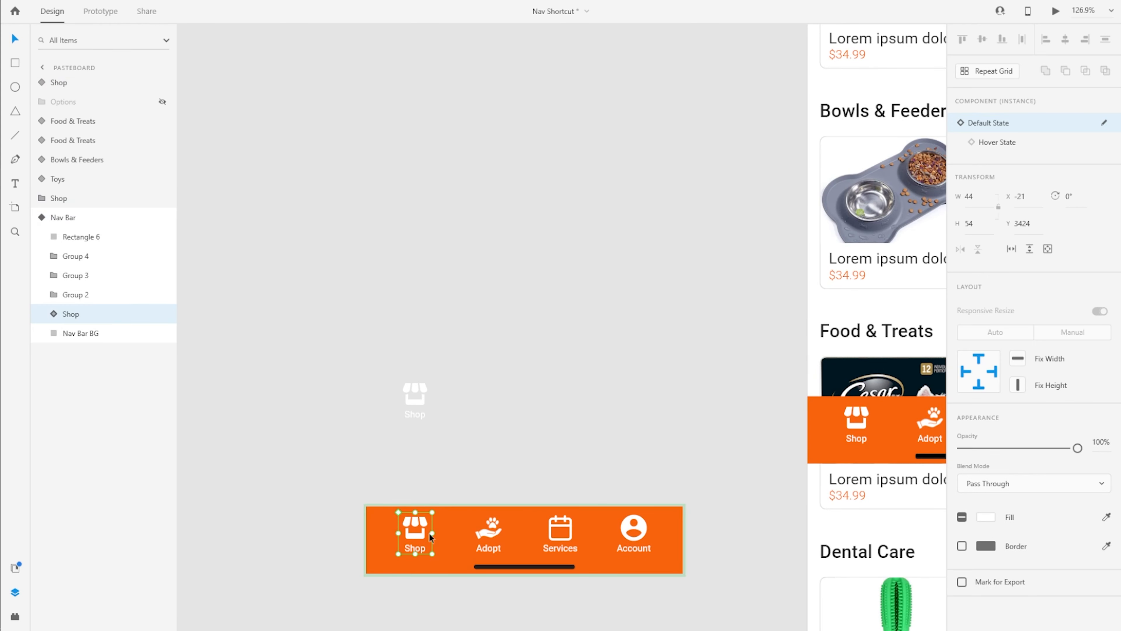
Step: Check the Hover State of the Shop instance in the Nav Bar and return the instance to its Default State
scroll(520, 421, "up", 2)
scroll(520, 420, "up", 1)
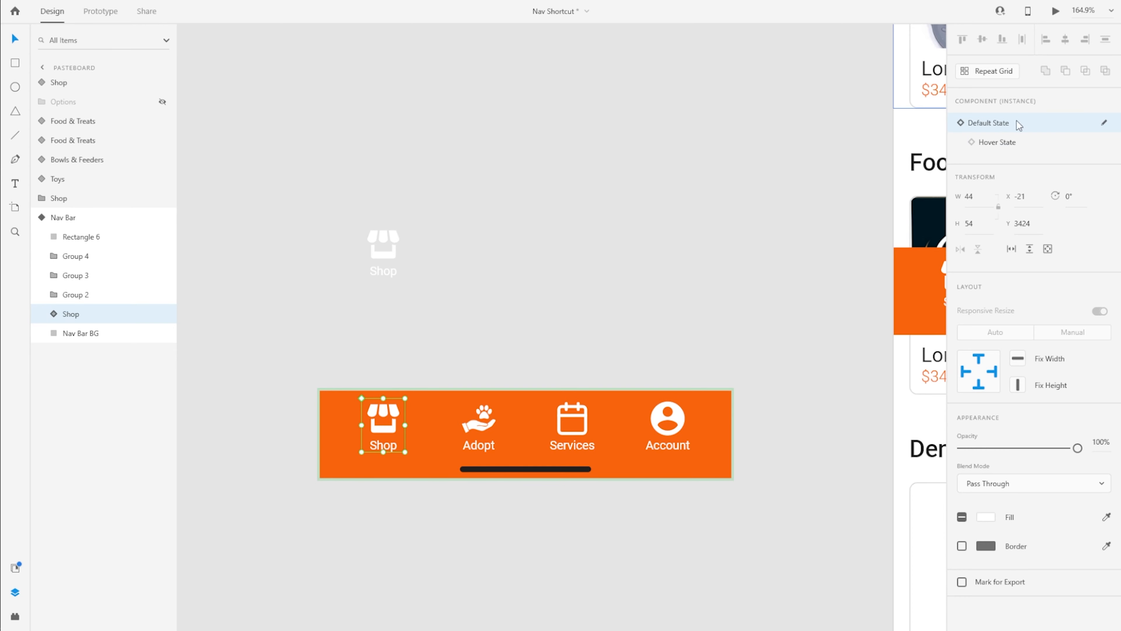
left_click(997, 142)
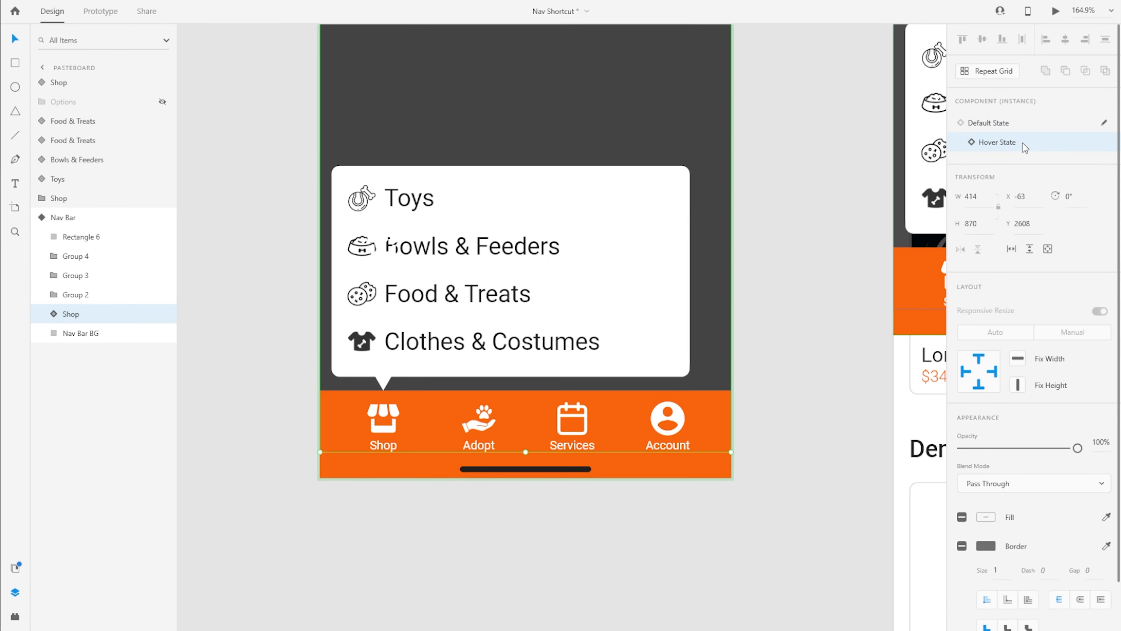
key("ctrl+3")
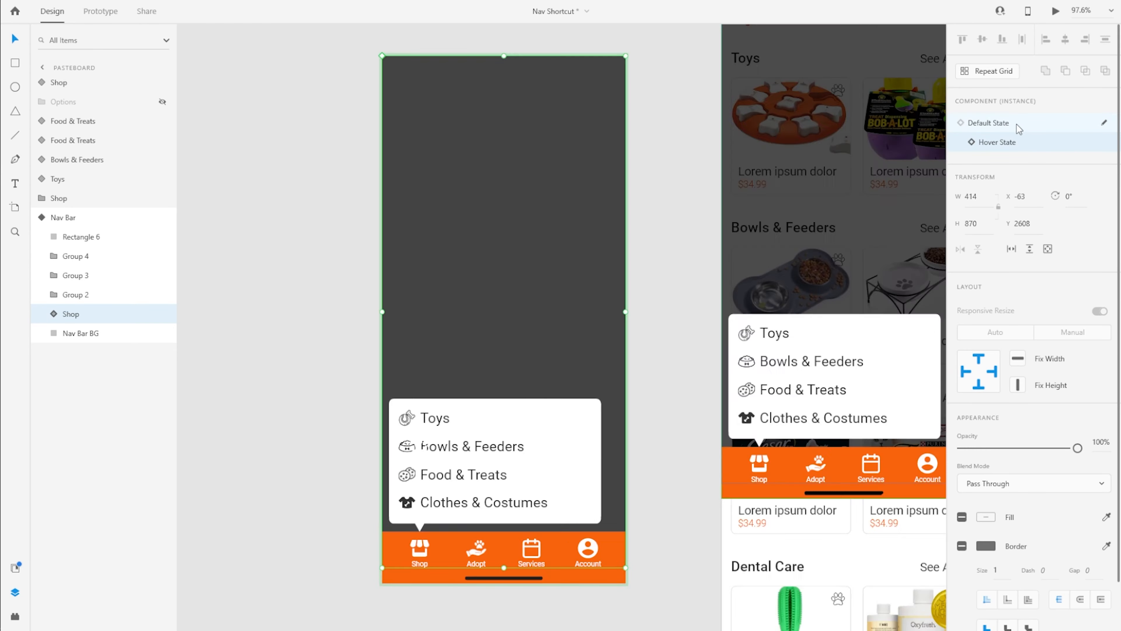
left_click(1017, 123)
Step: Delete the leftover white Shop icon group above the Nav Bar main component
left_click(421, 456)
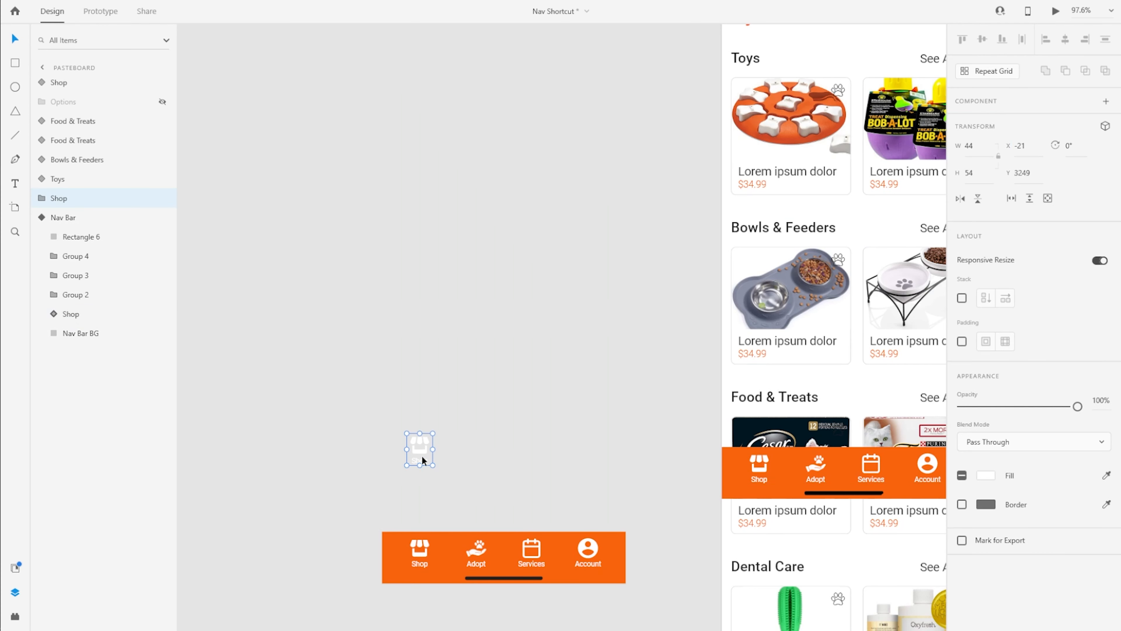
key("Delete")
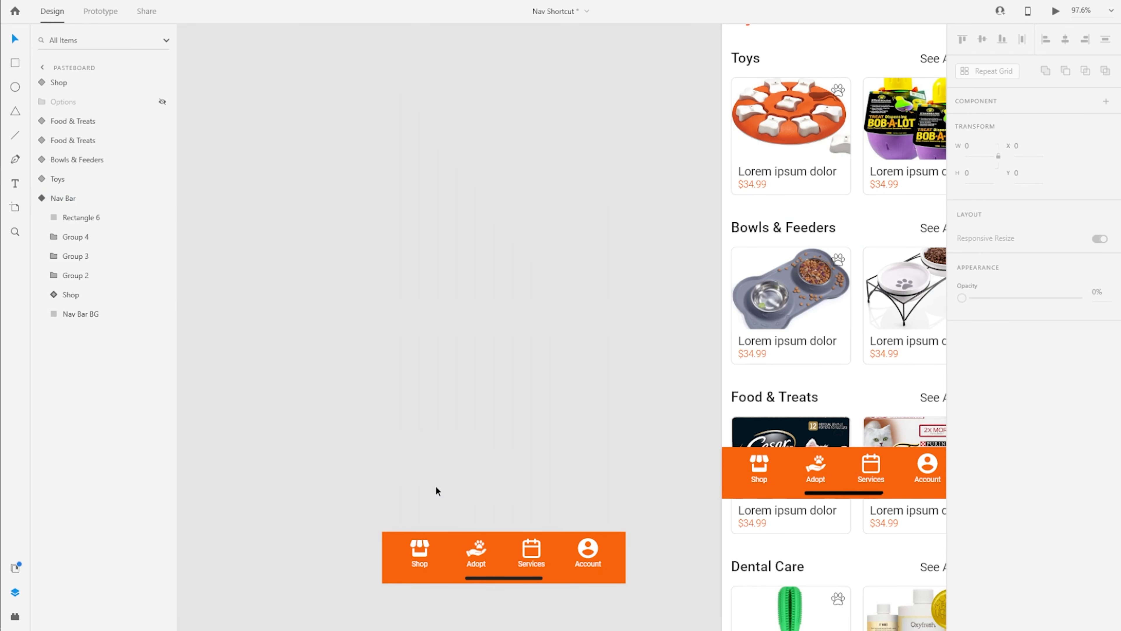
left_click(493, 564)
scroll(338, 458, "down", 3)
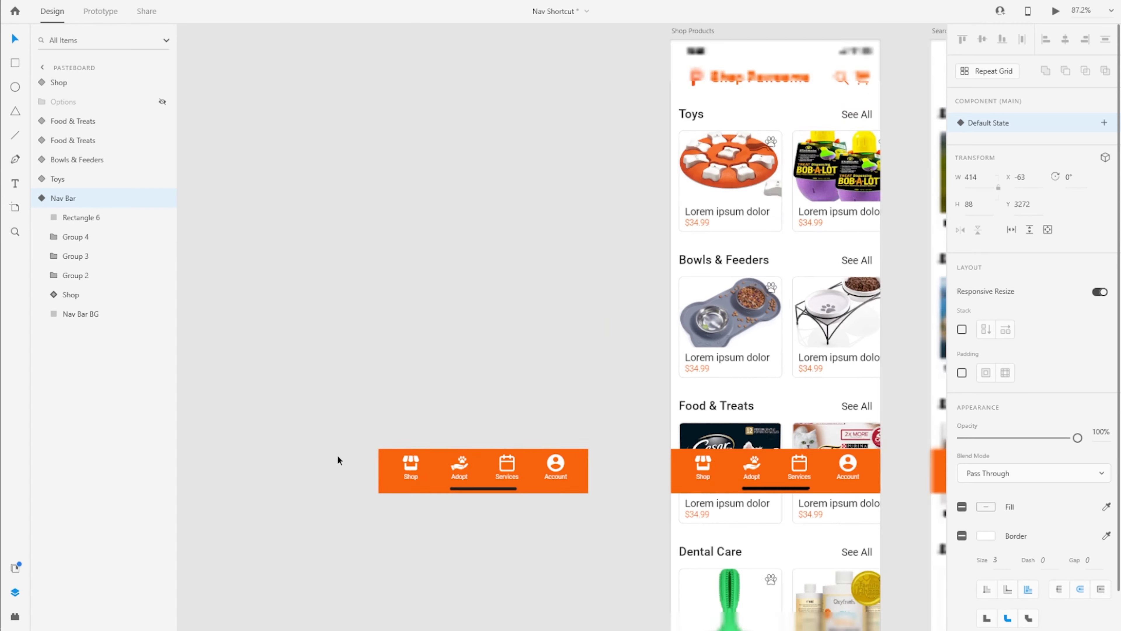
left_click(470, 294)
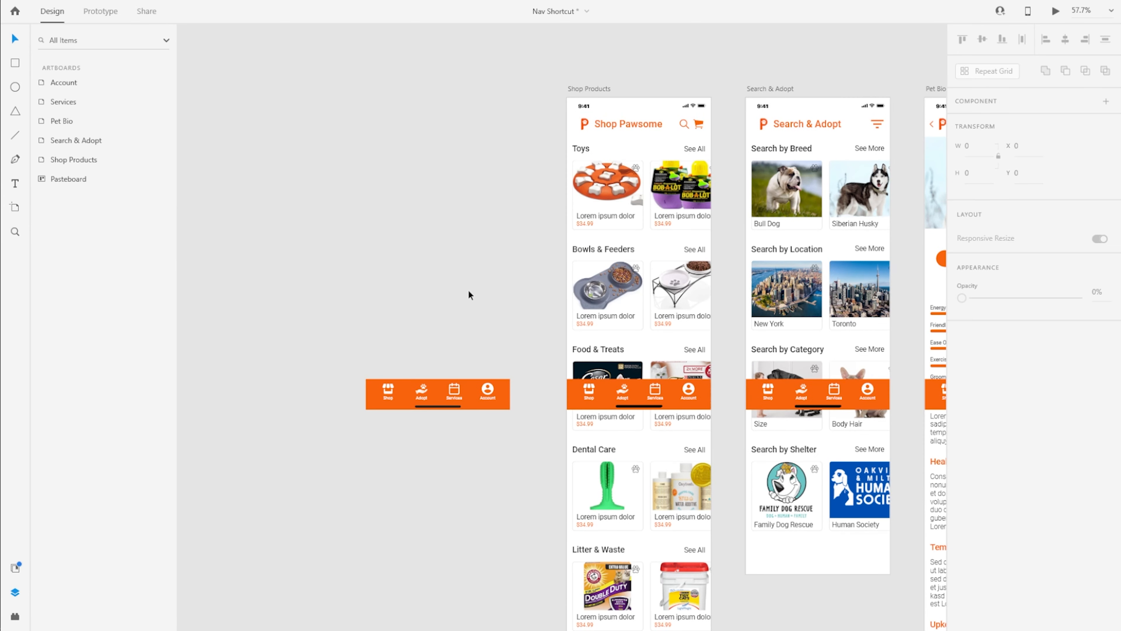
Step: Preview the Shop Products artboard and repeatedly test the Shop icon's hover behaviour in the navigation bar
left_click(589, 89)
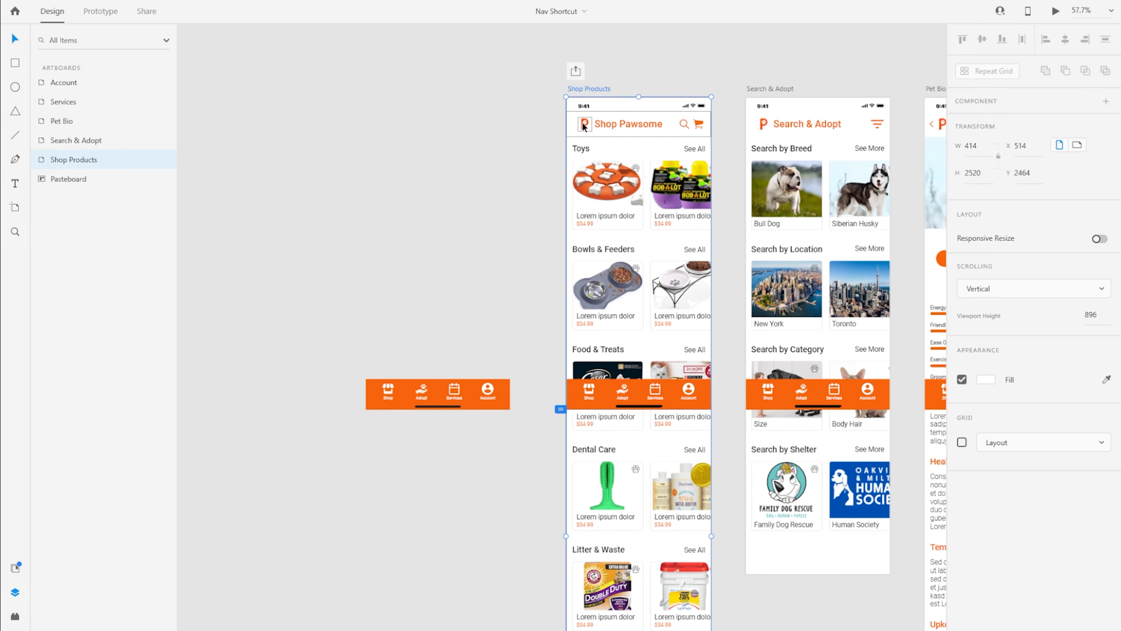
left_click(1055, 11)
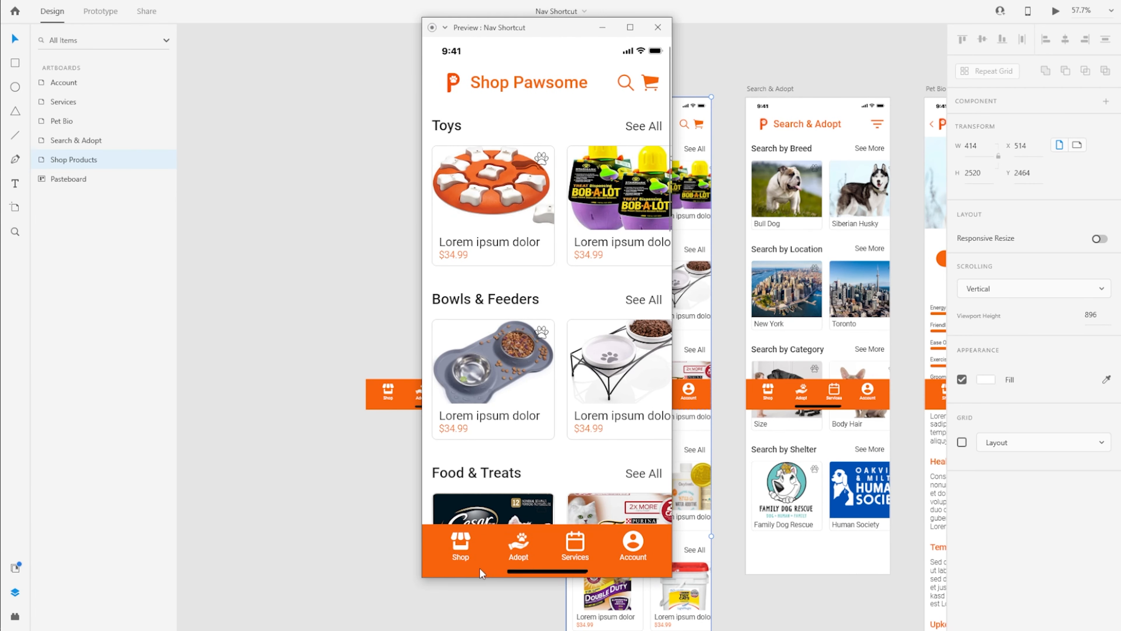
left_click(458, 548)
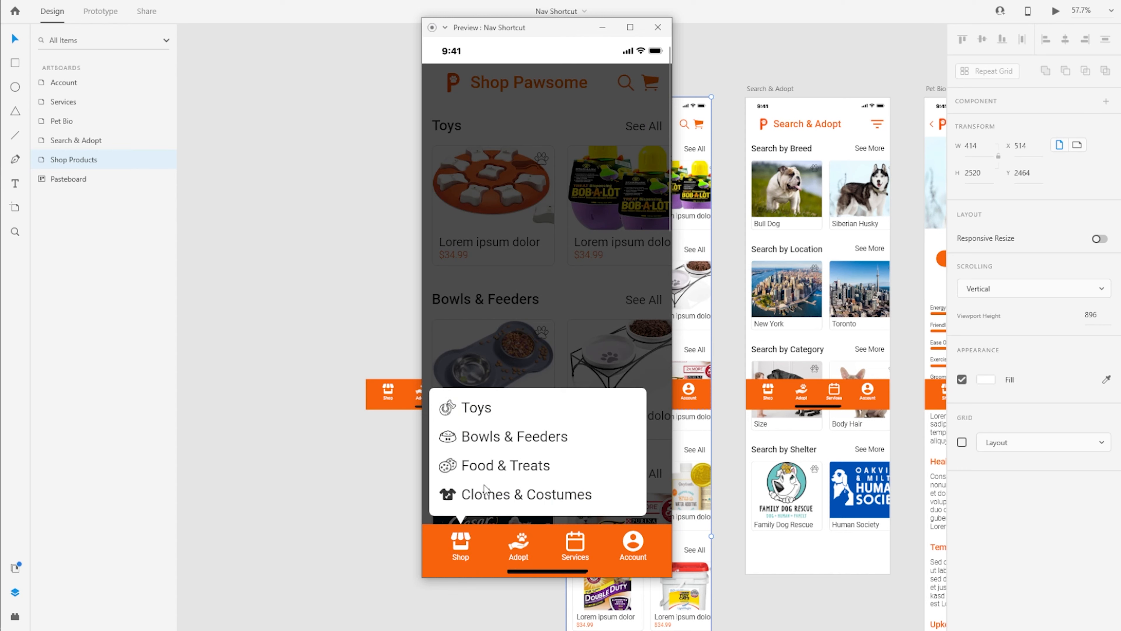
left_click(461, 552)
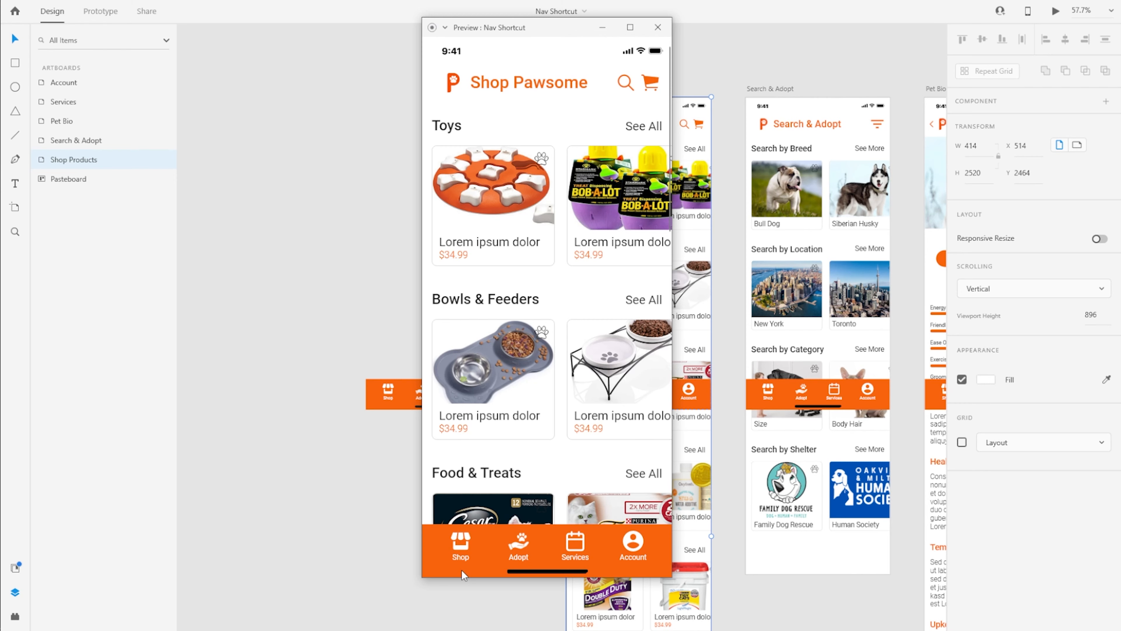
left_click(460, 543)
left_click(462, 561)
left_click(458, 539)
left_click(460, 560)
left_click(459, 547)
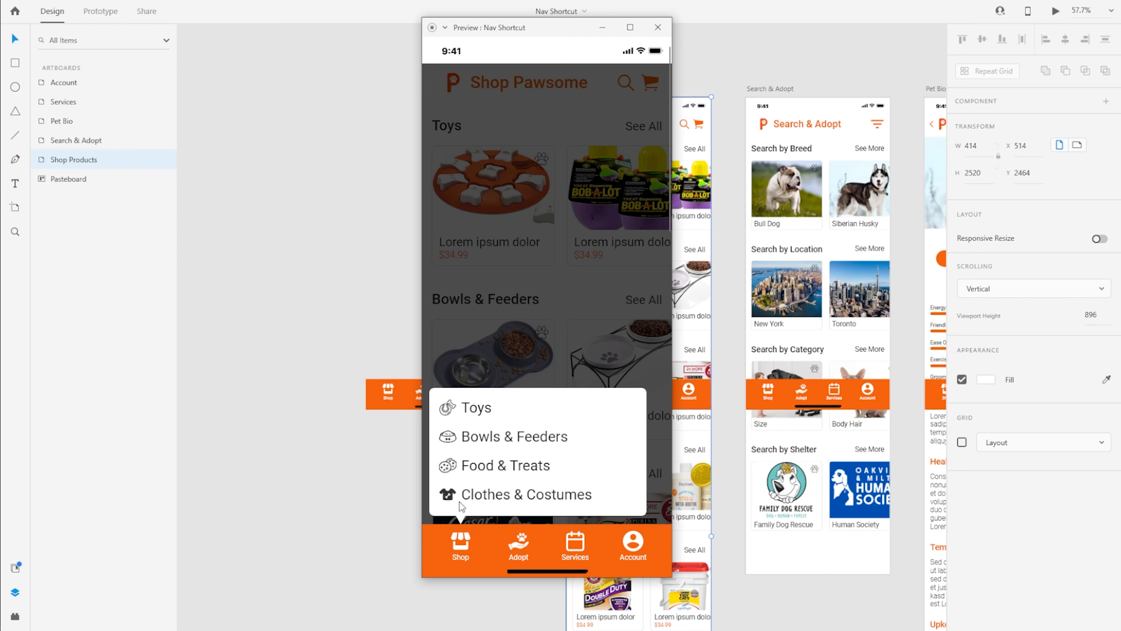
left_click(459, 449)
left_click(460, 544)
left_click(536, 566)
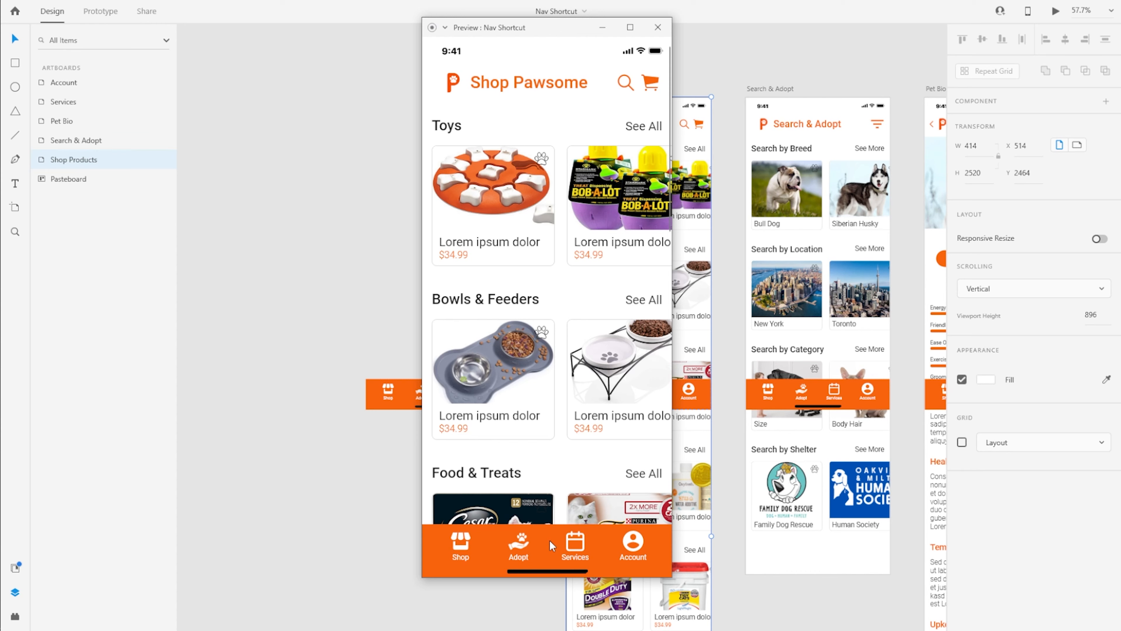
left_click(459, 547)
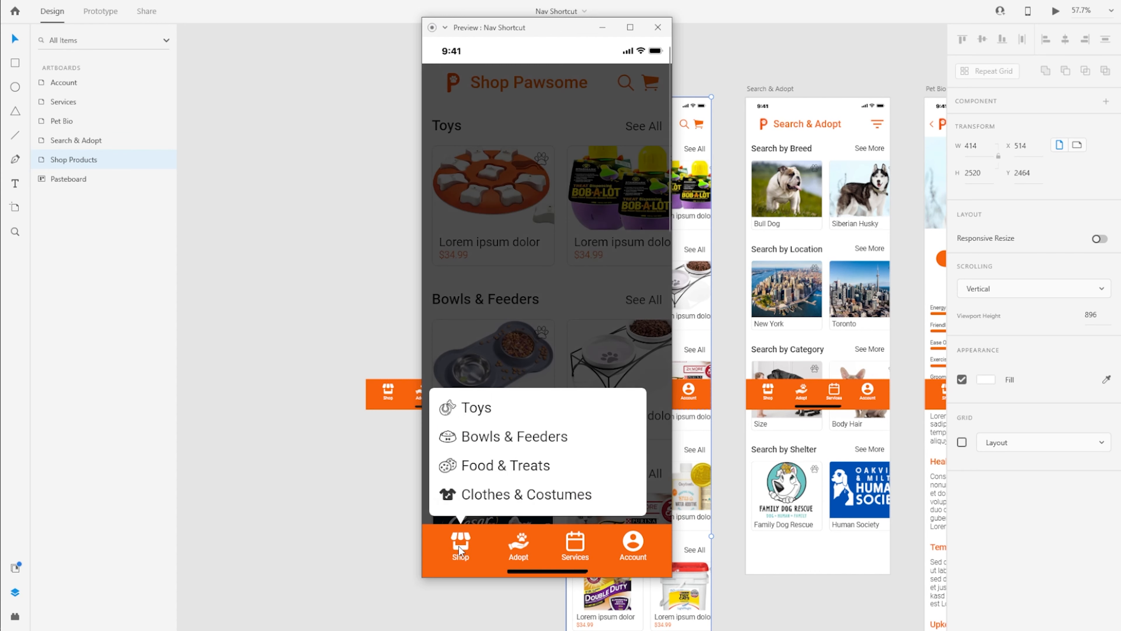
left_click(458, 547)
left_click(456, 555)
left_click(449, 545)
left_click(461, 553)
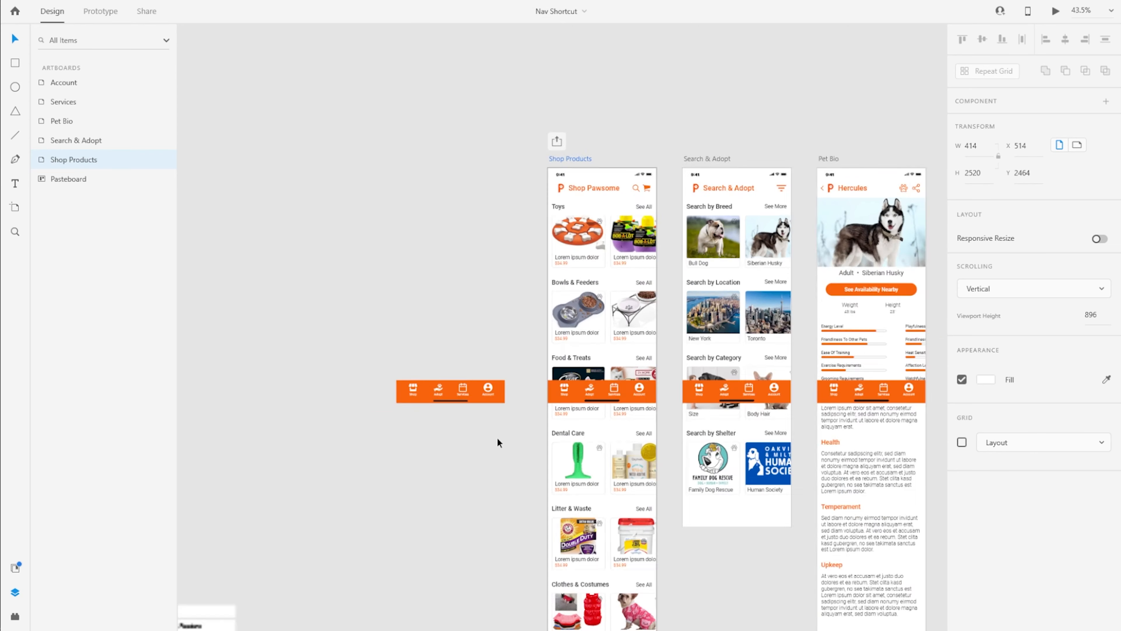
Step: Add a hover state to the Toys main component on the pasteboard, keeping the name Hover State
scroll(498, 437, "down", 3)
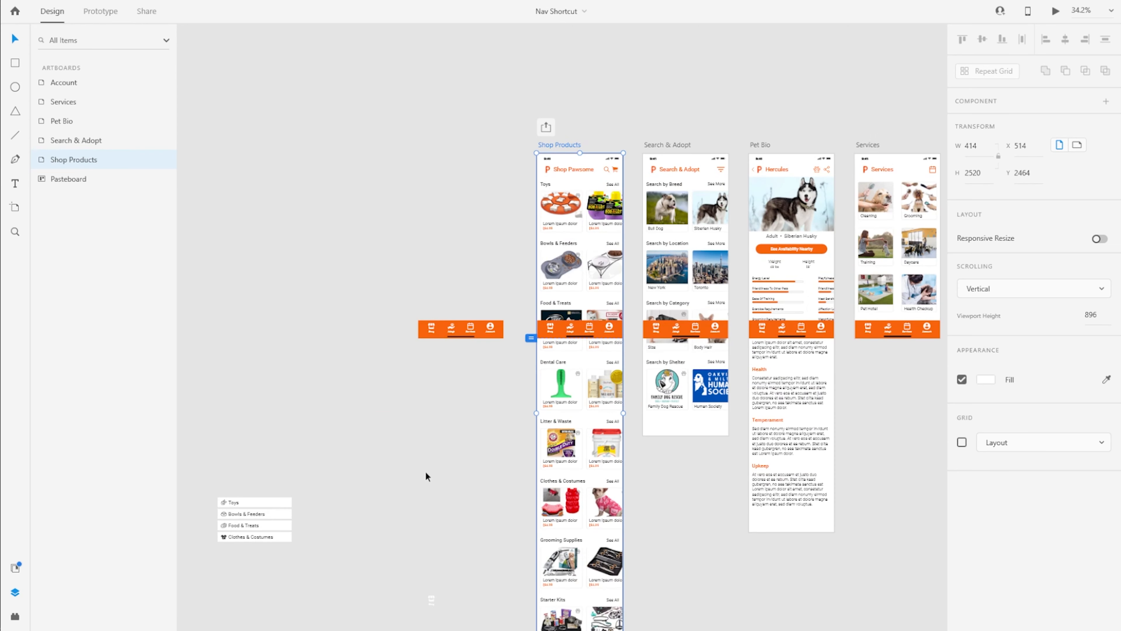
left_click_drag(301, 576, 528, 458)
scroll(523, 443, "up", 5)
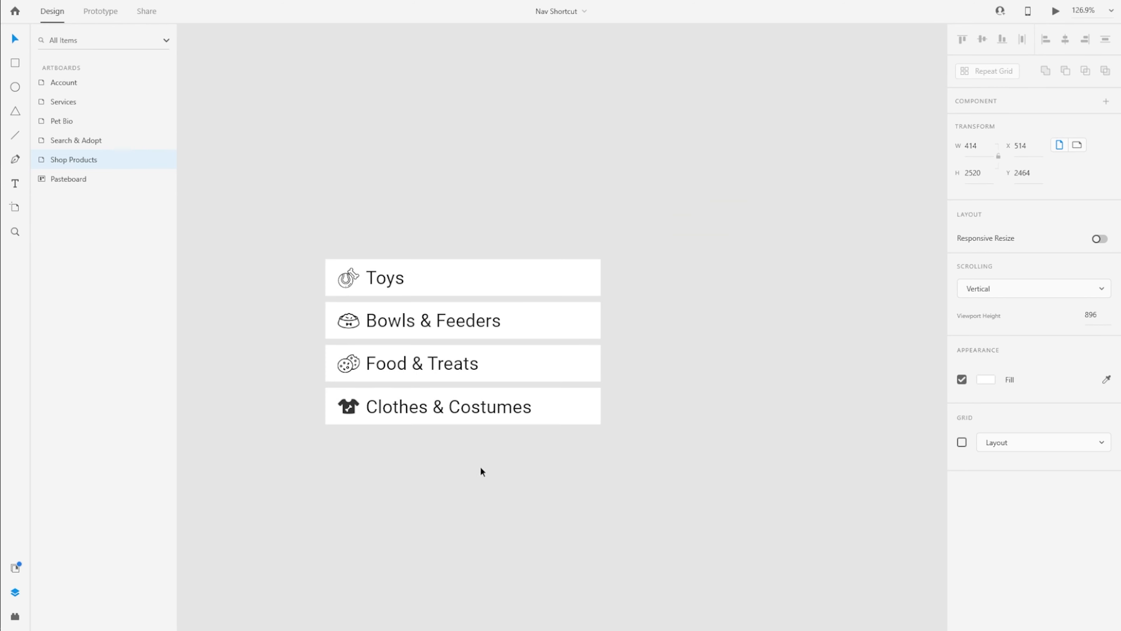
left_click(398, 287)
left_click(405, 320)
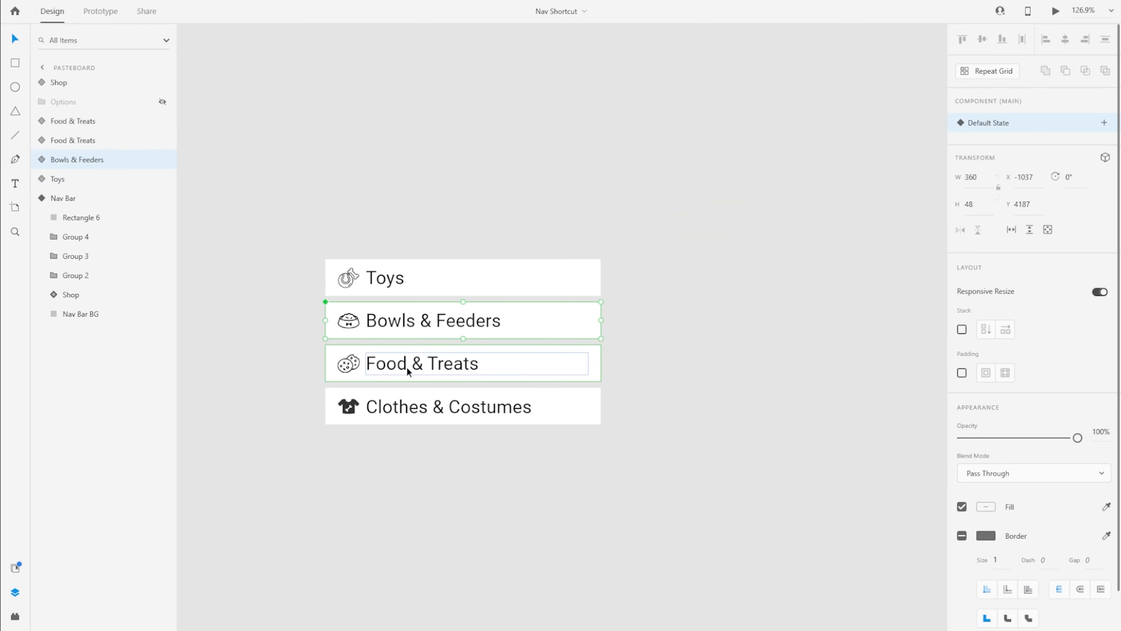
left_click(436, 427)
left_click(436, 425)
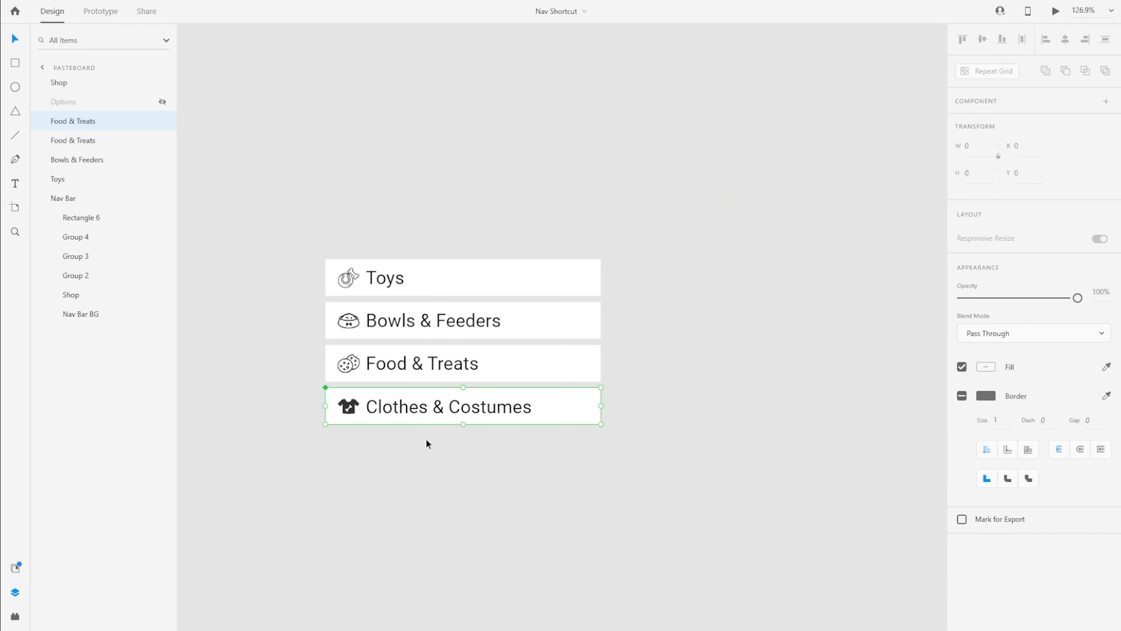
left_click(417, 279)
left_click(1104, 123)
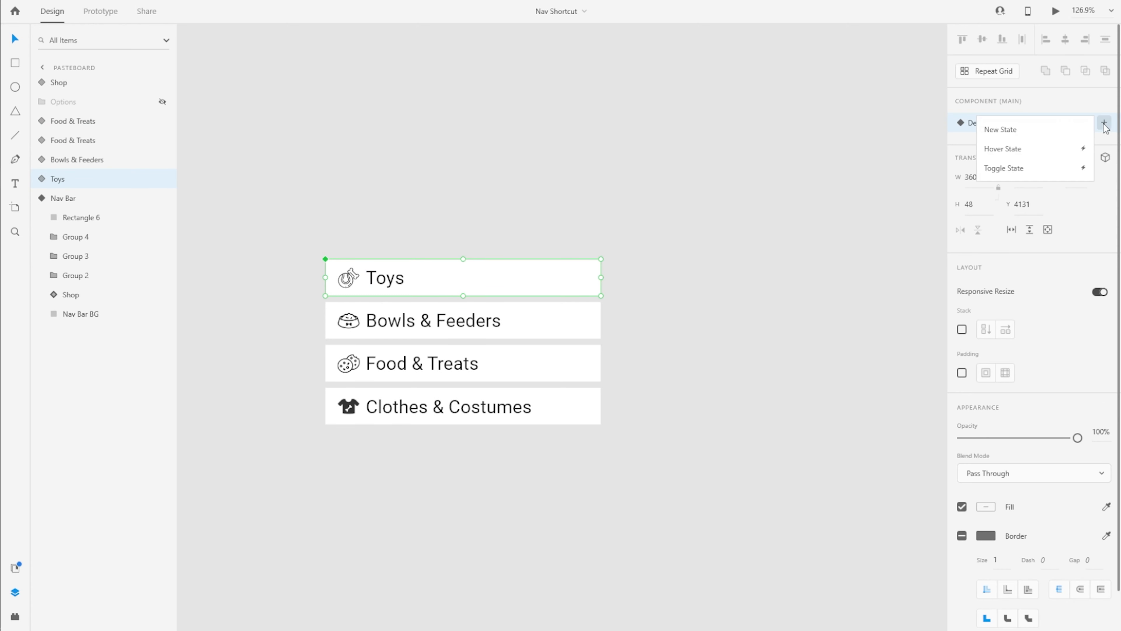
left_click(1012, 150)
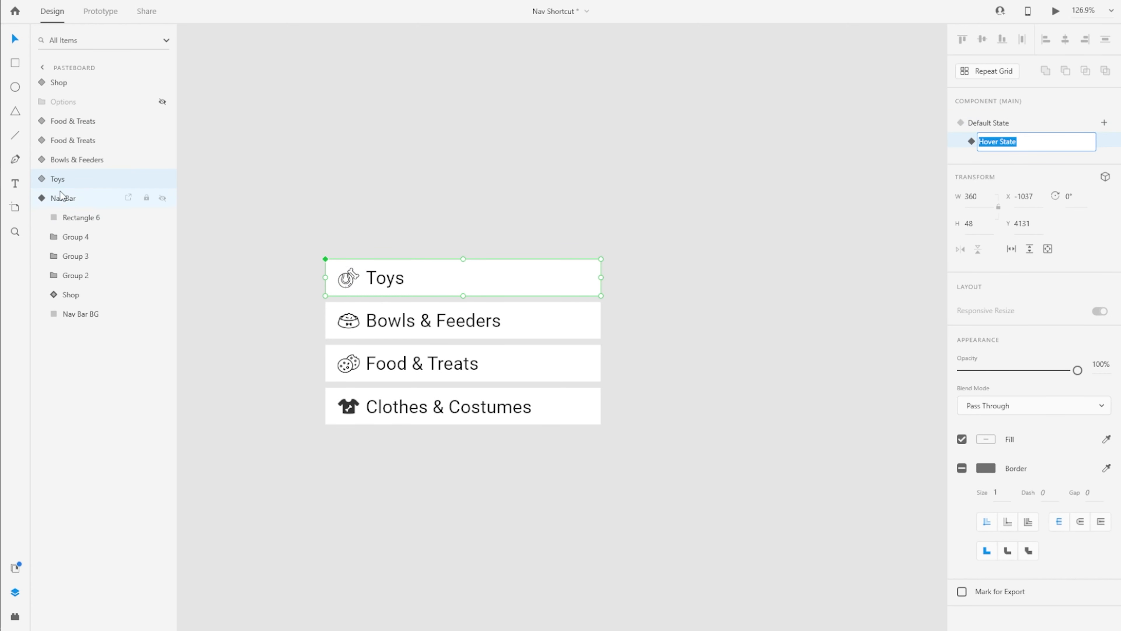
Step: Set the BG fill in the Toys component's Hover State to #ECECEC and save the color as a swatch
left_click(43, 179)
left_click(80, 239)
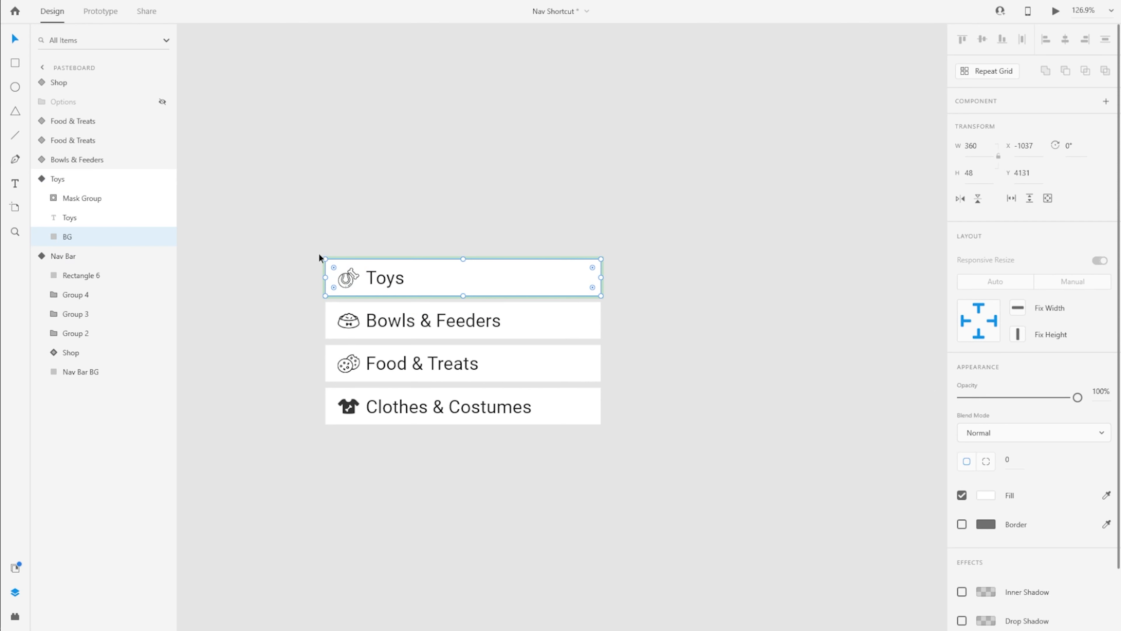
left_click(986, 495)
type("ECECEC")
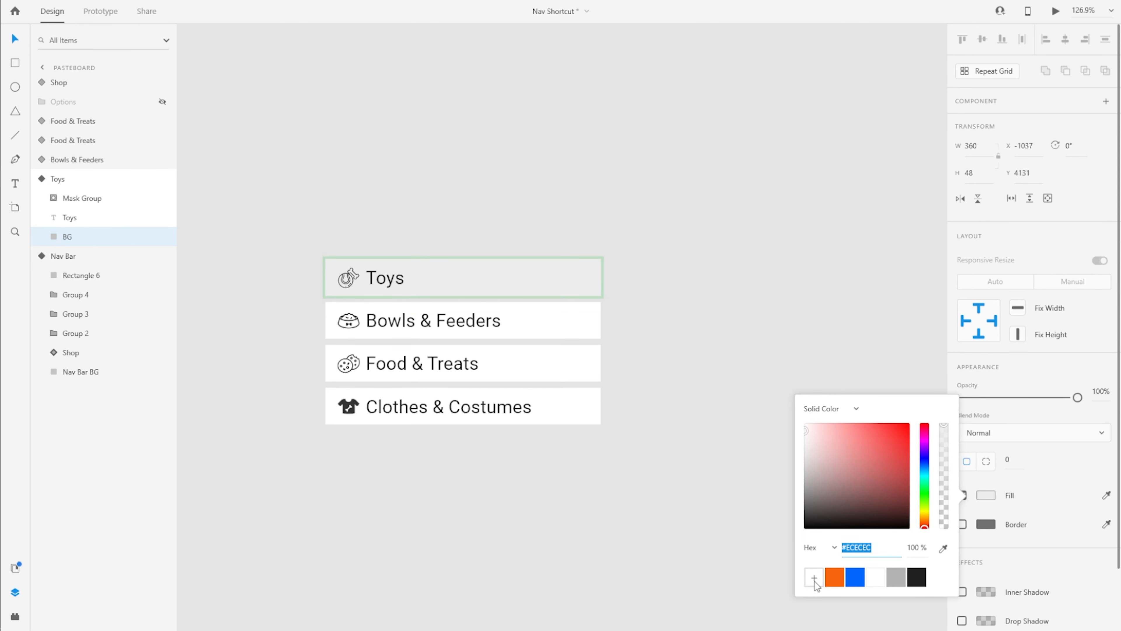
left_click(814, 577)
left_click(302, 287)
Step: Return the Toys main component to its Default State
left_click(419, 277)
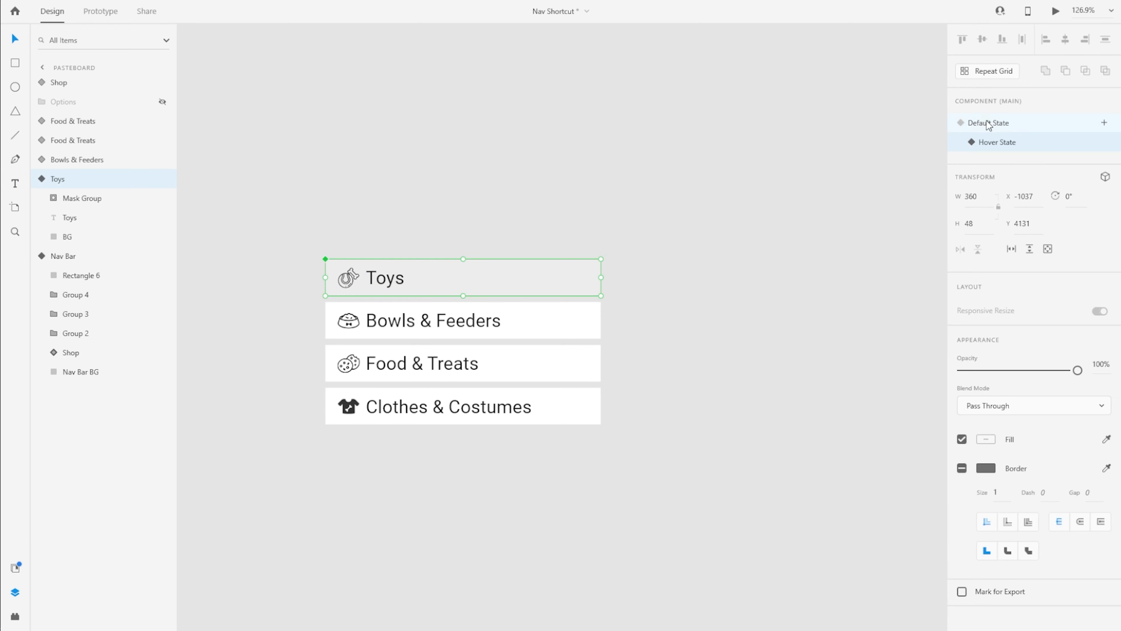
left_click(1038, 143)
left_click(1010, 123)
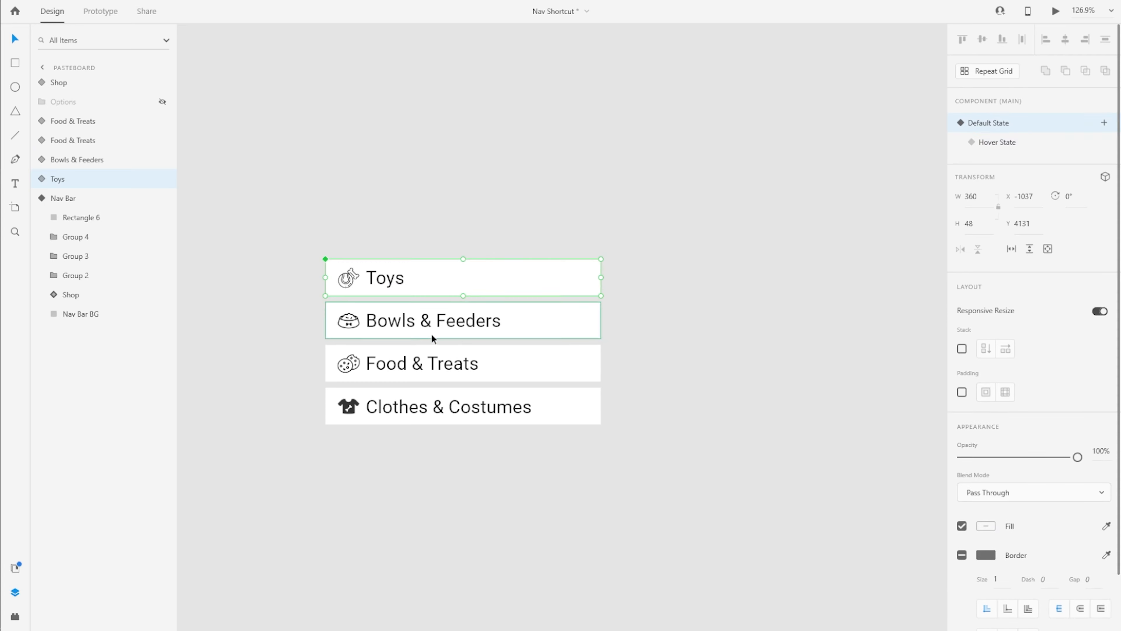
Step: Give the Bowls & Feeders component a hover state with the same light grey background and return it to its Default State
left_click(432, 334)
left_click(1002, 142)
left_click(77, 217)
left_click(986, 495)
left_click(814, 577)
left_click(1004, 125)
Step: Add a hover state with a light grey background to the Food & Treats component and return it to its Default State
left_click(432, 363)
left_click(985, 495)
left_click(814, 577)
left_click(1003, 125)
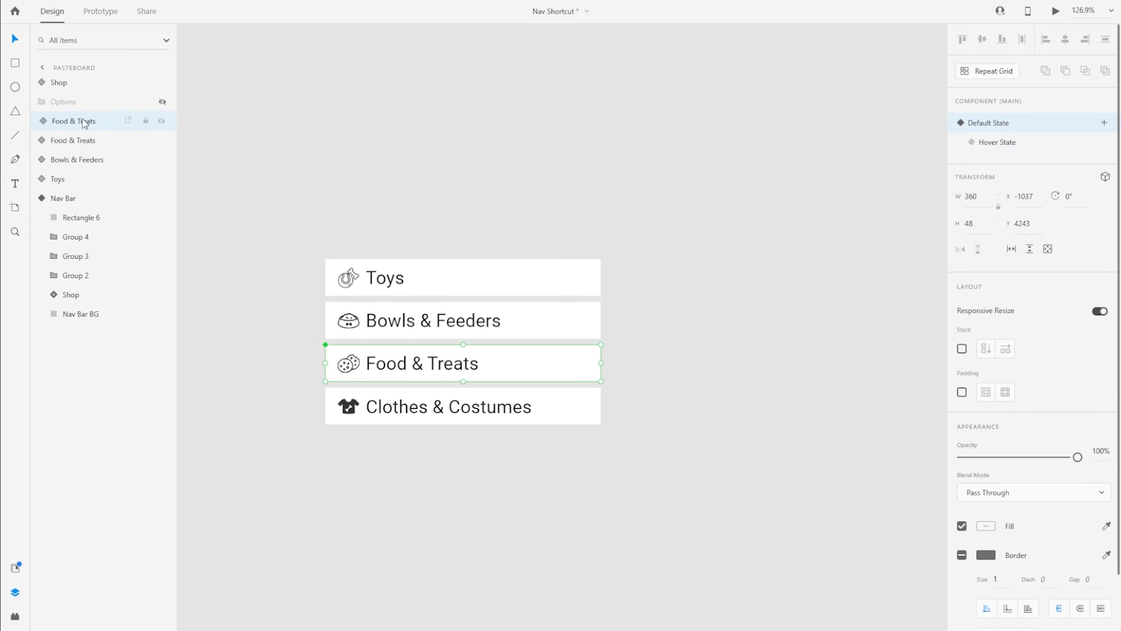
Step: Rename the duplicate Food & Treats layer of the fourth option component as Clothes & Costumes
double_click(80, 120)
type("Clothes & Costumes")
key("Return")
Step: Add a light grey hover state to the Clothes & Costumes component and select the Toys component
left_click(1103, 124)
double_click(565, 406)
left_click(96, 125)
left_click(435, 283)
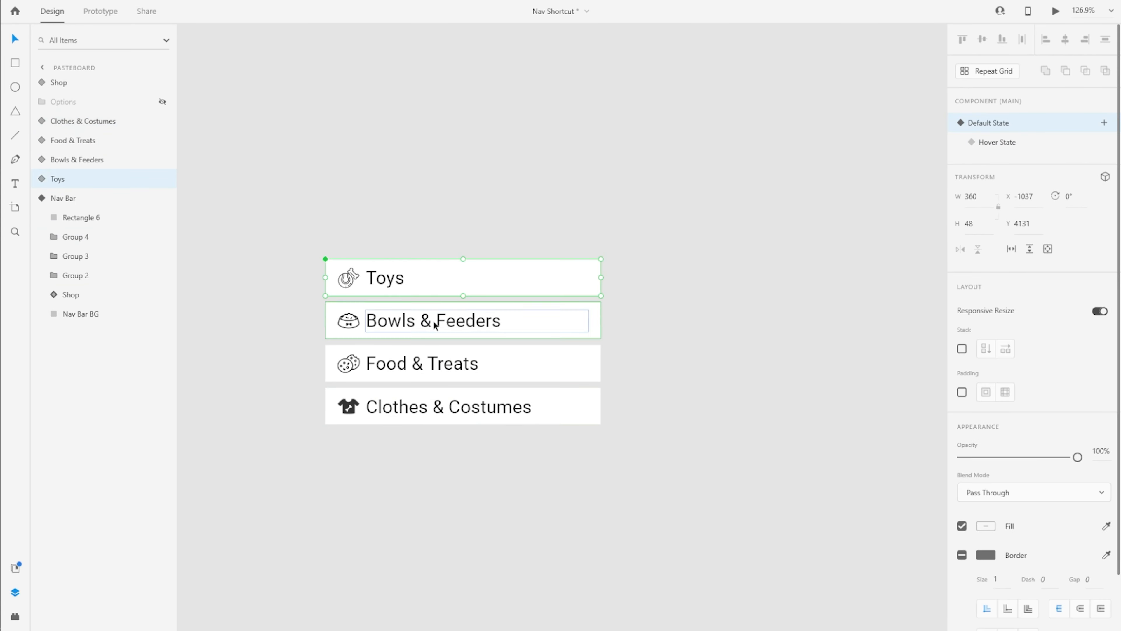
Step: Show the Options group inside the Nav Bar's Shop instance for inspection and hide it again
left_click(162, 314)
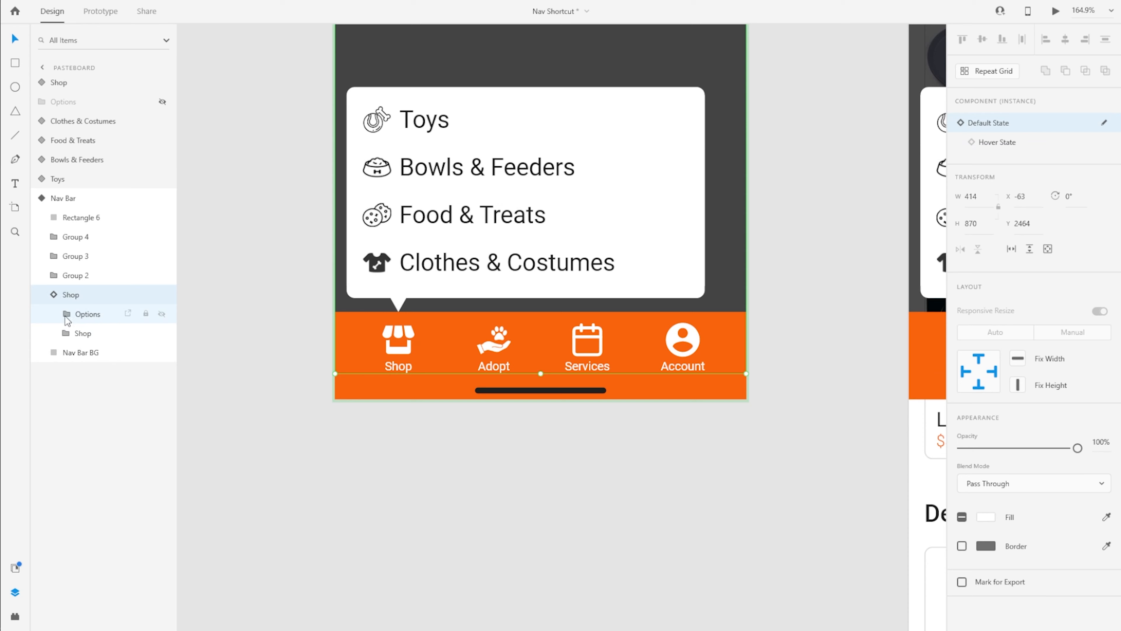
left_click(66, 315)
left_click(68, 322)
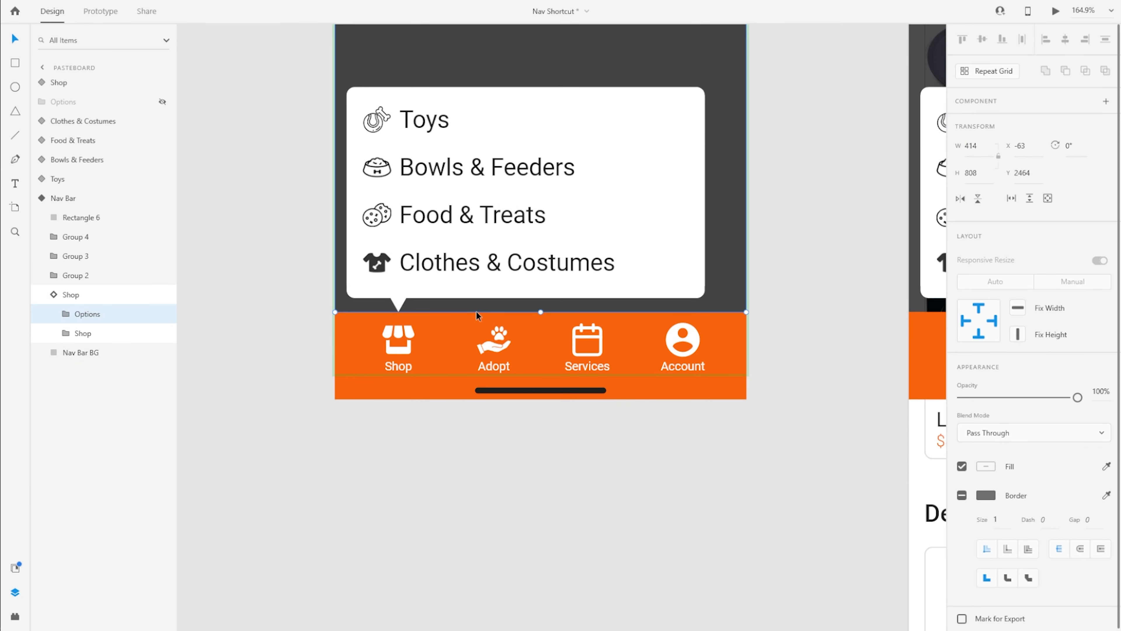
left_click(254, 303)
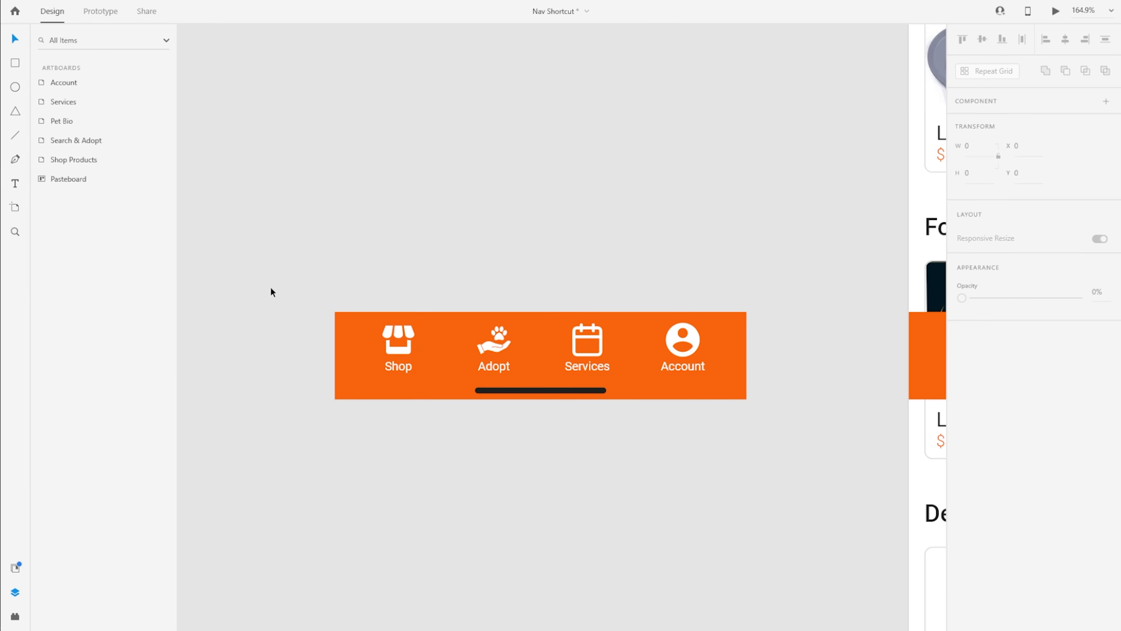
Step: Switch the Shop instance inside the Shop Products artboard's Nav Bar to its Hover State
scroll(271, 286, "down", 3)
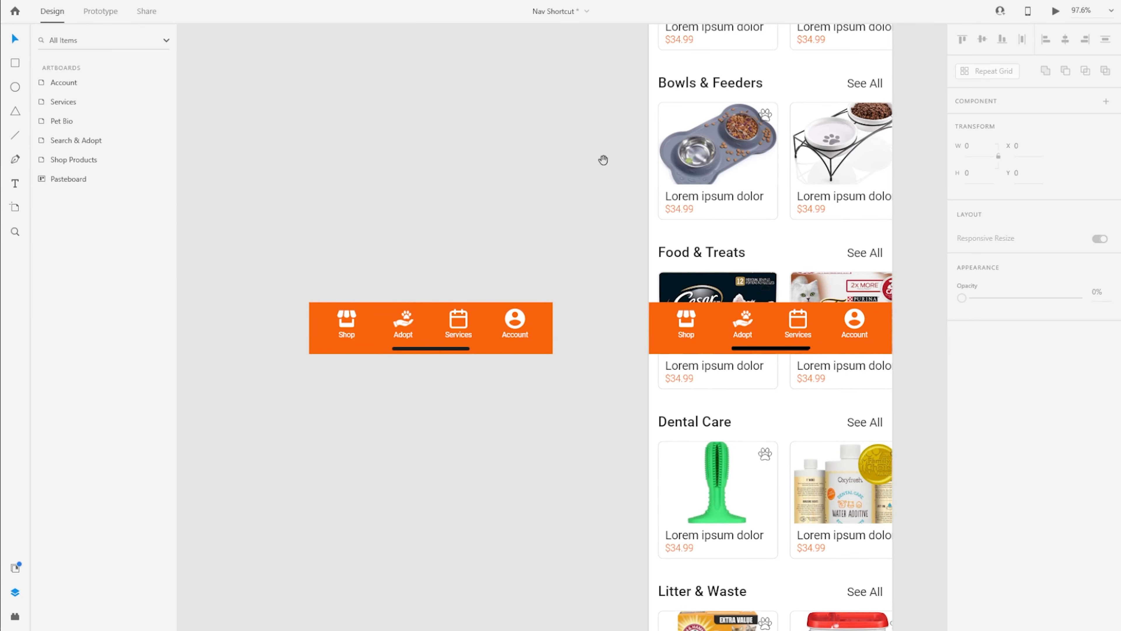
left_click_drag(603, 160, 322, 387)
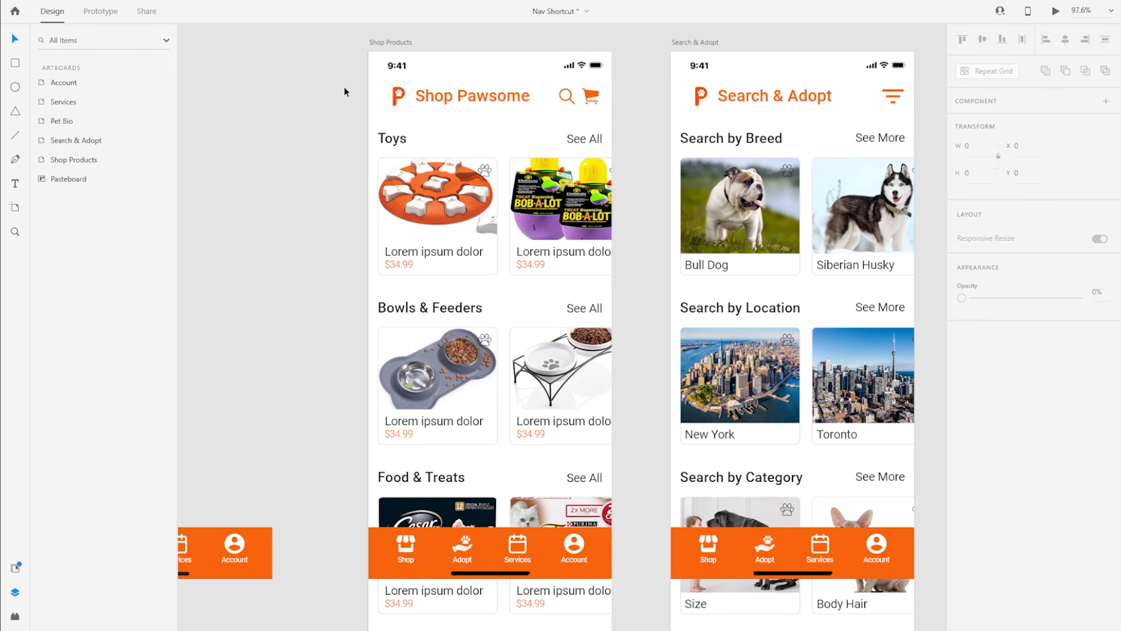
left_click(391, 42)
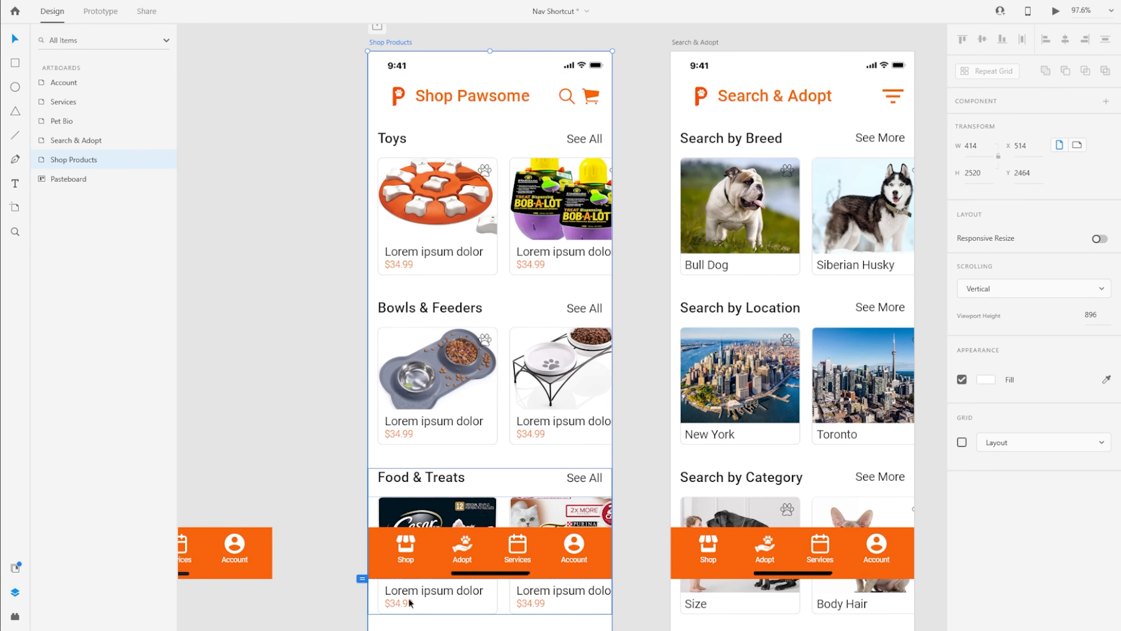
scroll(392, 576, "up", 1)
scroll(393, 576, "up", 3)
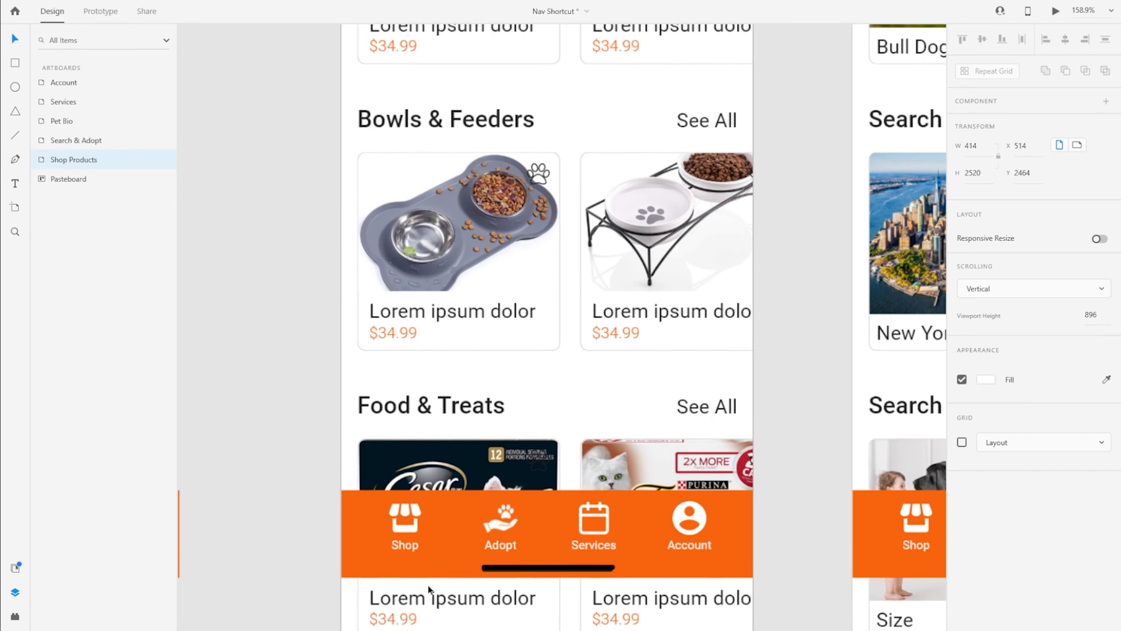
double_click(403, 533)
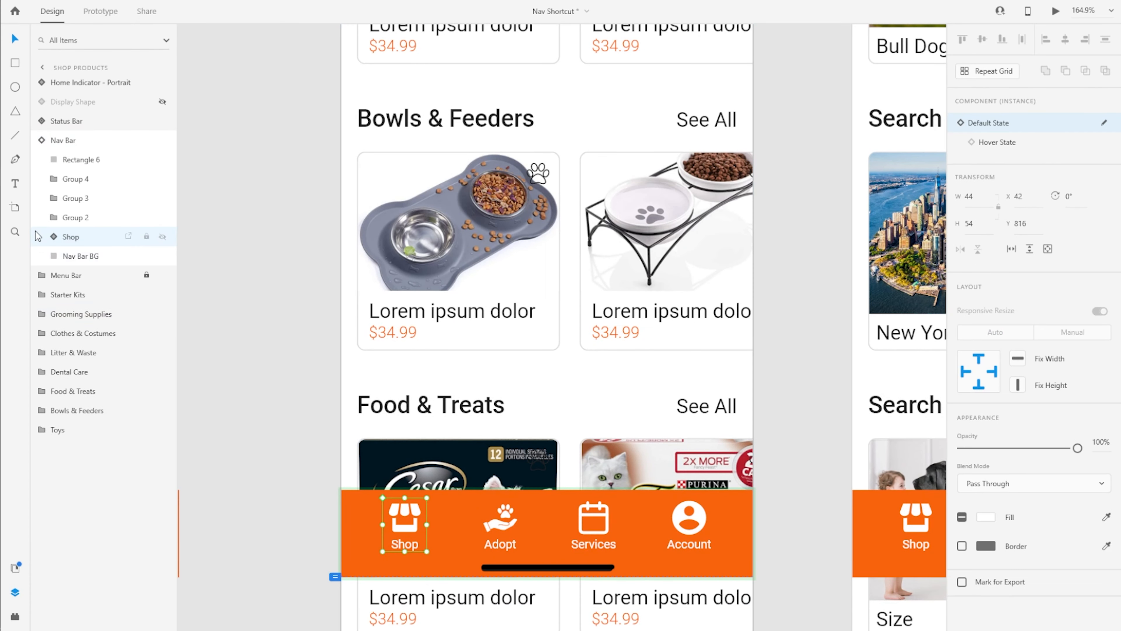
left_click(44, 236)
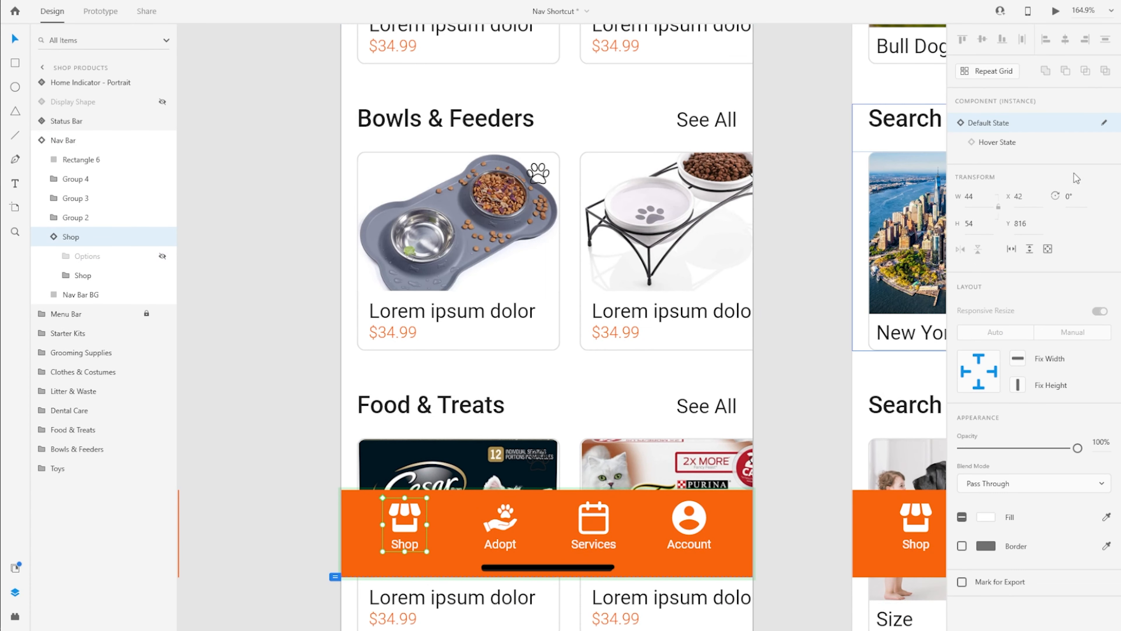
left_click(1023, 142)
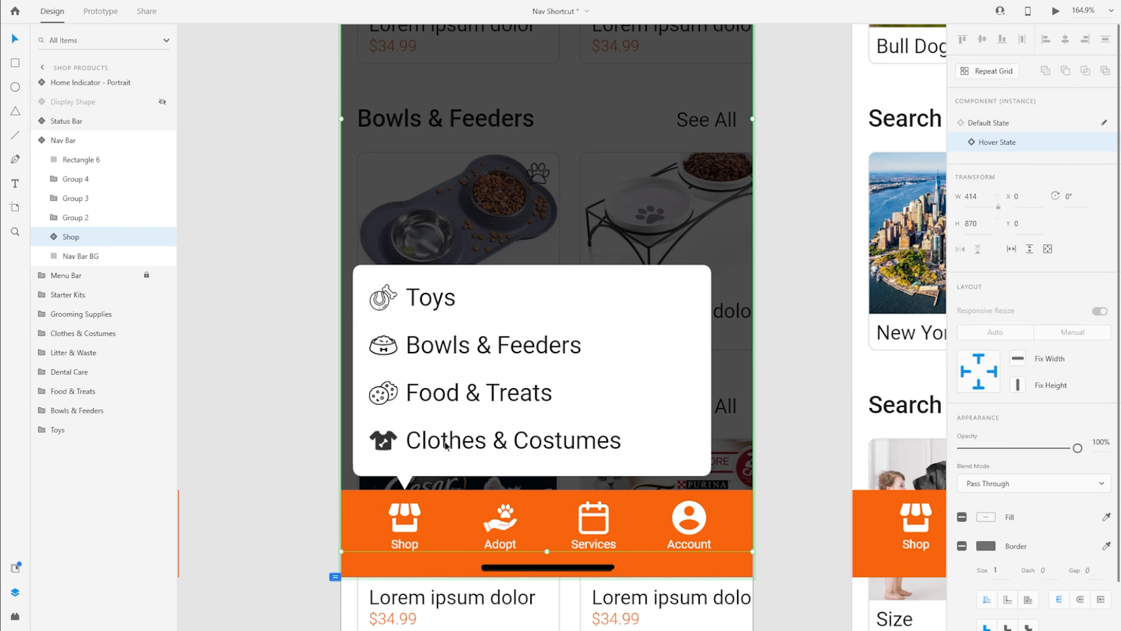
Step: Select the Clothes & Costumes component inside Shop's Options group and switch it to its Hover State for prototyping
left_click(54, 237)
left_click(66, 256)
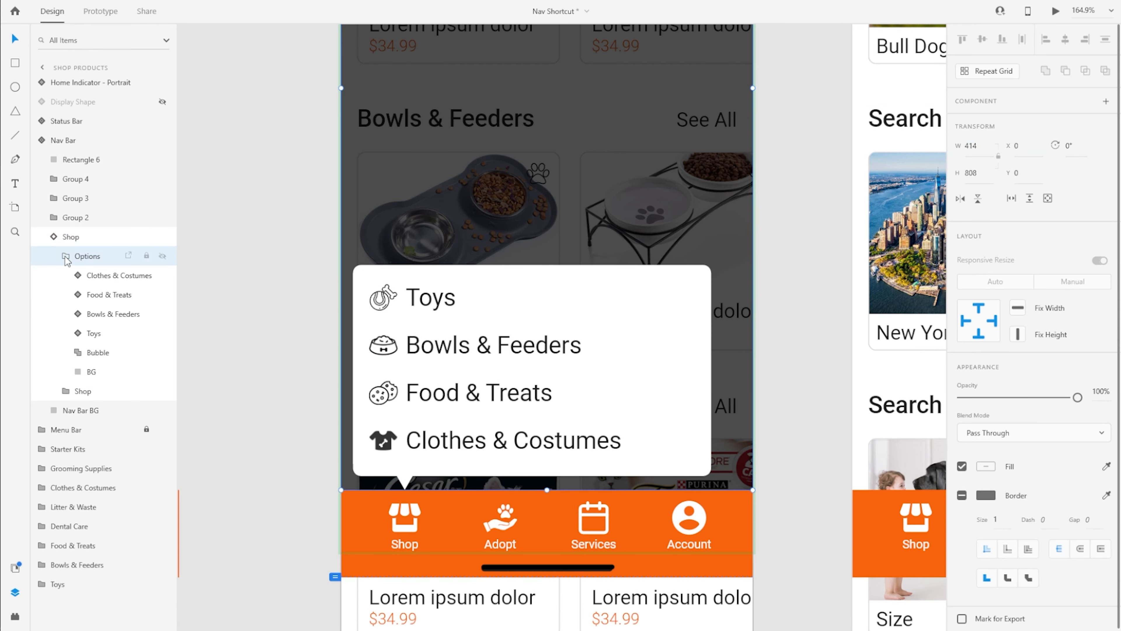
left_click_drag(178, 317, 212, 315)
left_click(115, 275)
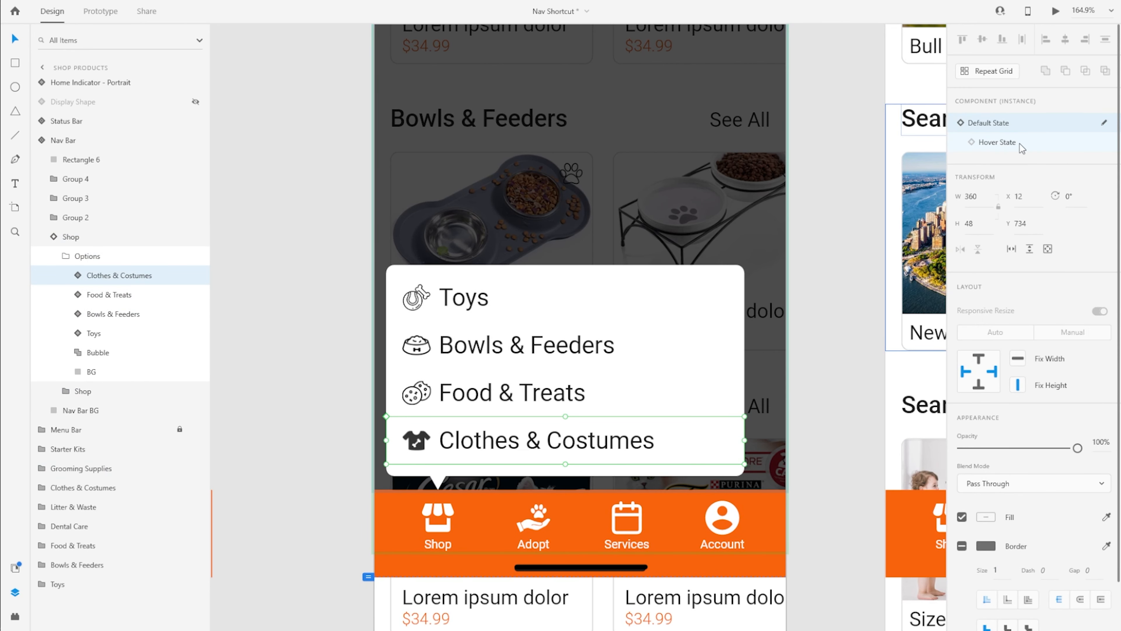
left_click(100, 11)
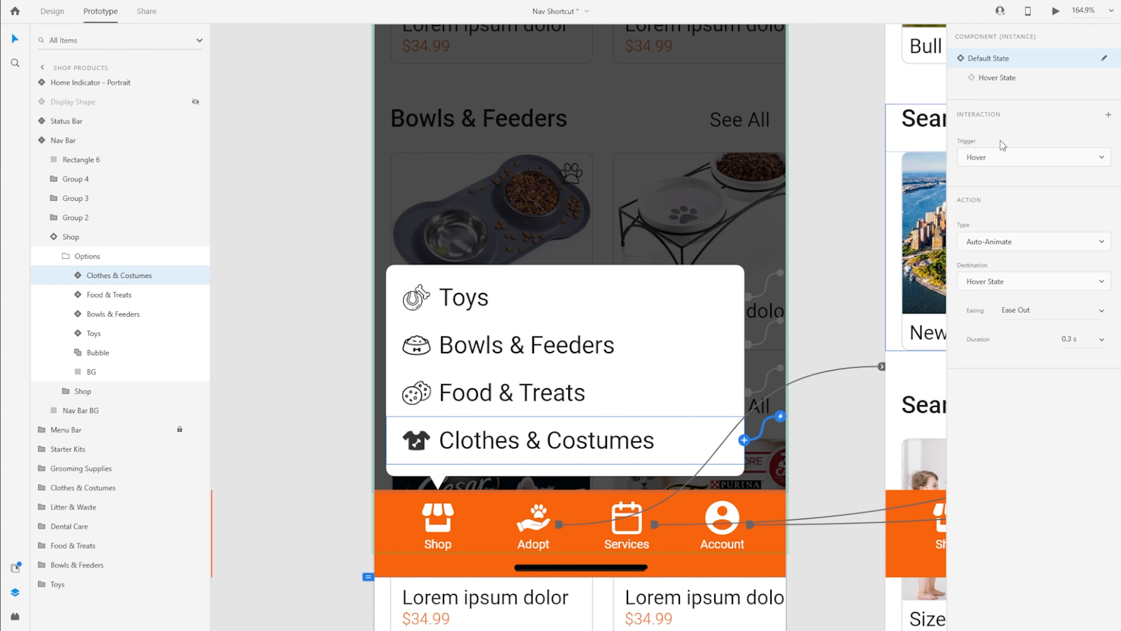
left_click(1006, 78)
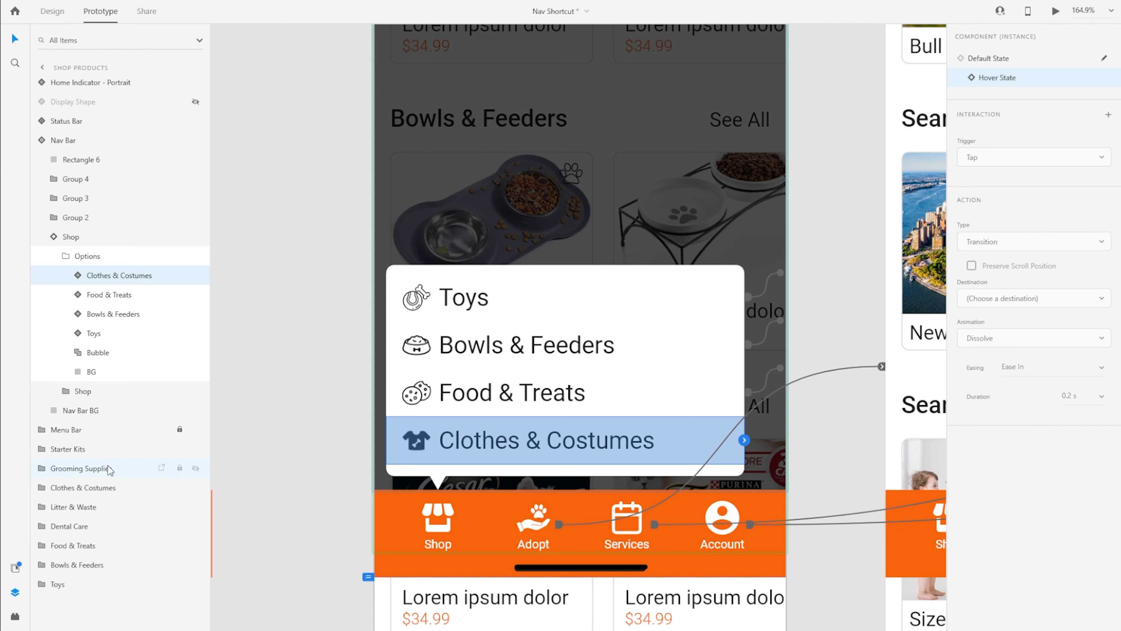
Step: Add a Tap interaction to the Clothes & Costumes hover state with a Scroll To action targeting the Clothes & Costumes layer
left_click(745, 441)
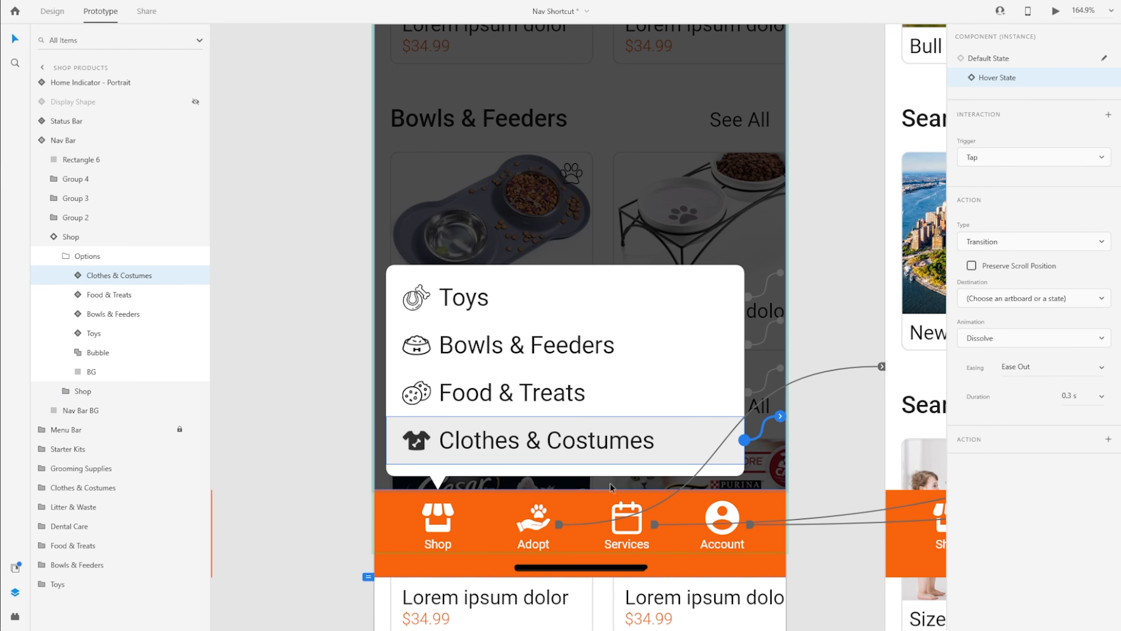
left_click(997, 243)
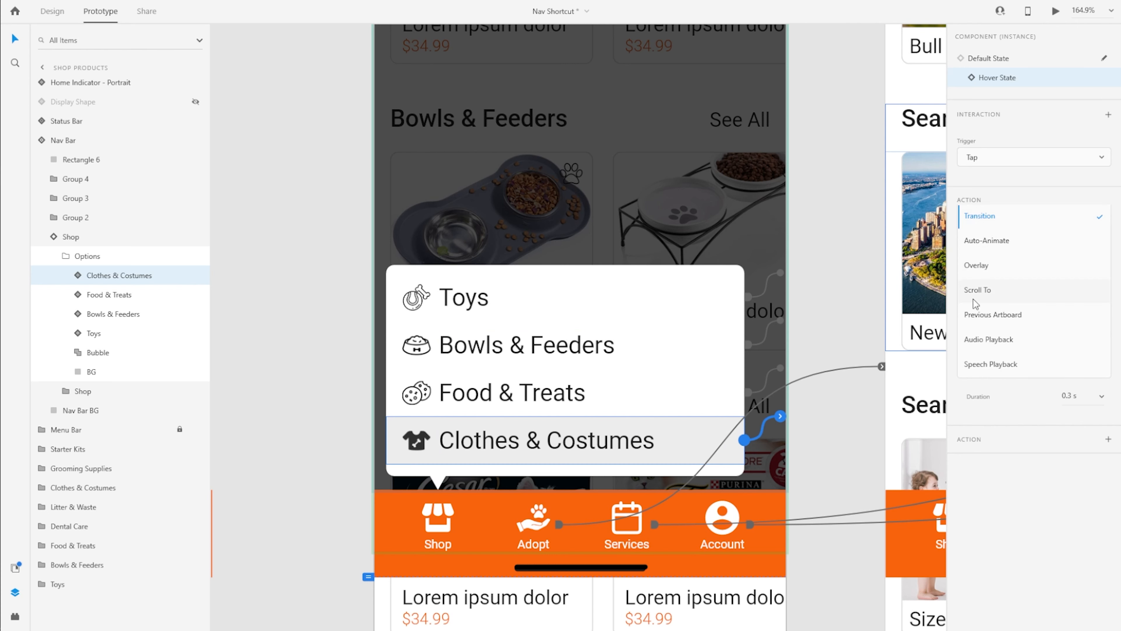
left_click(994, 292)
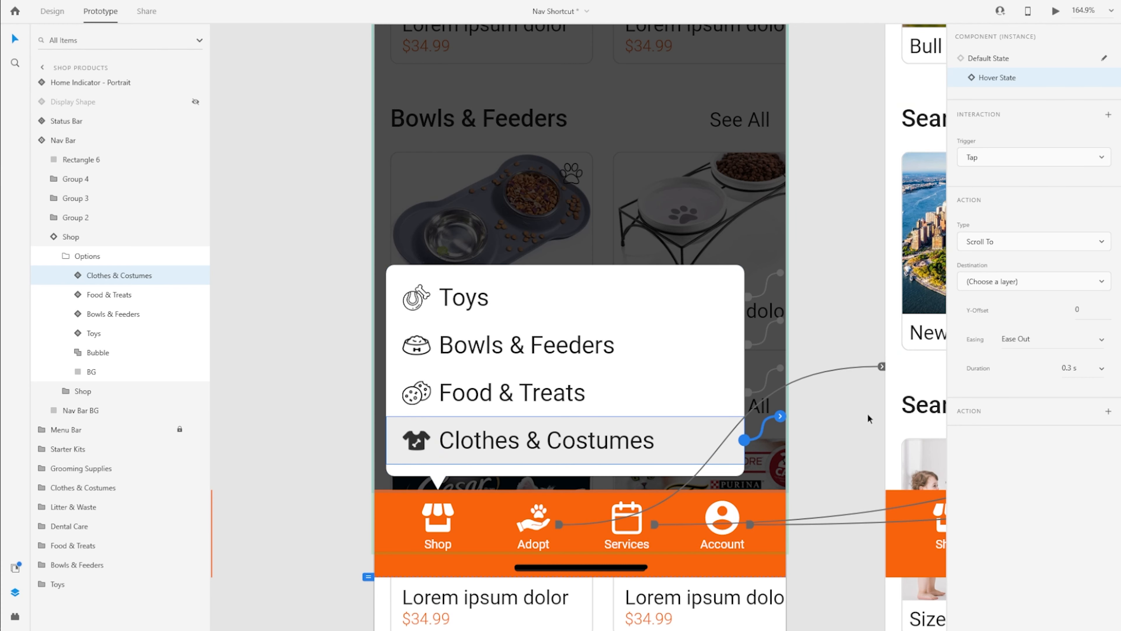
left_click(1051, 285)
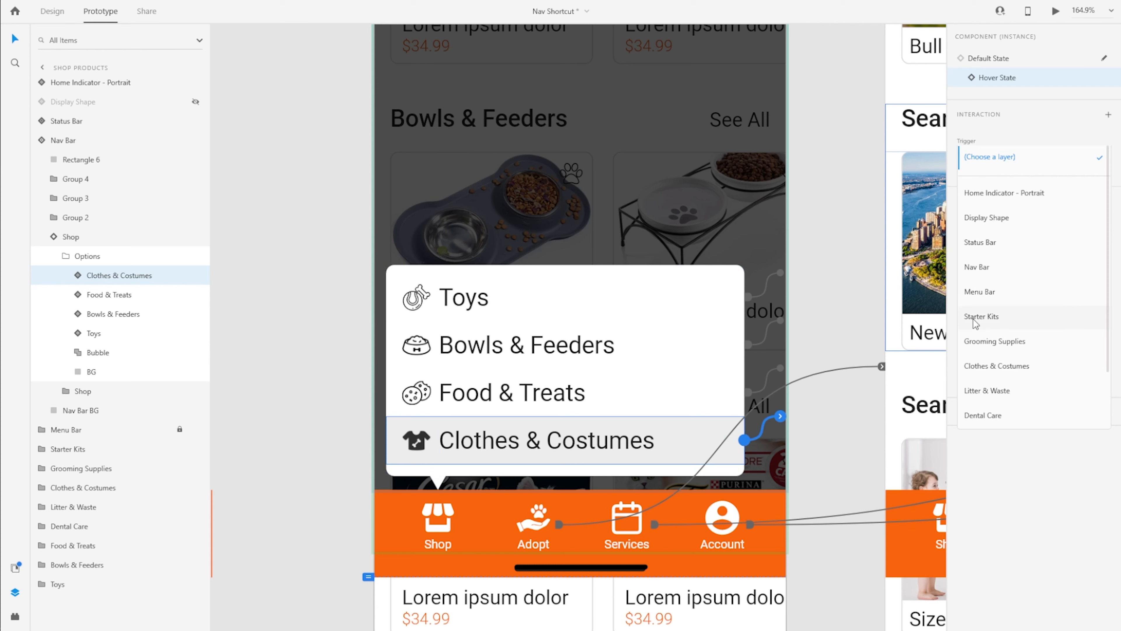
scroll(1007, 321, "down", 3)
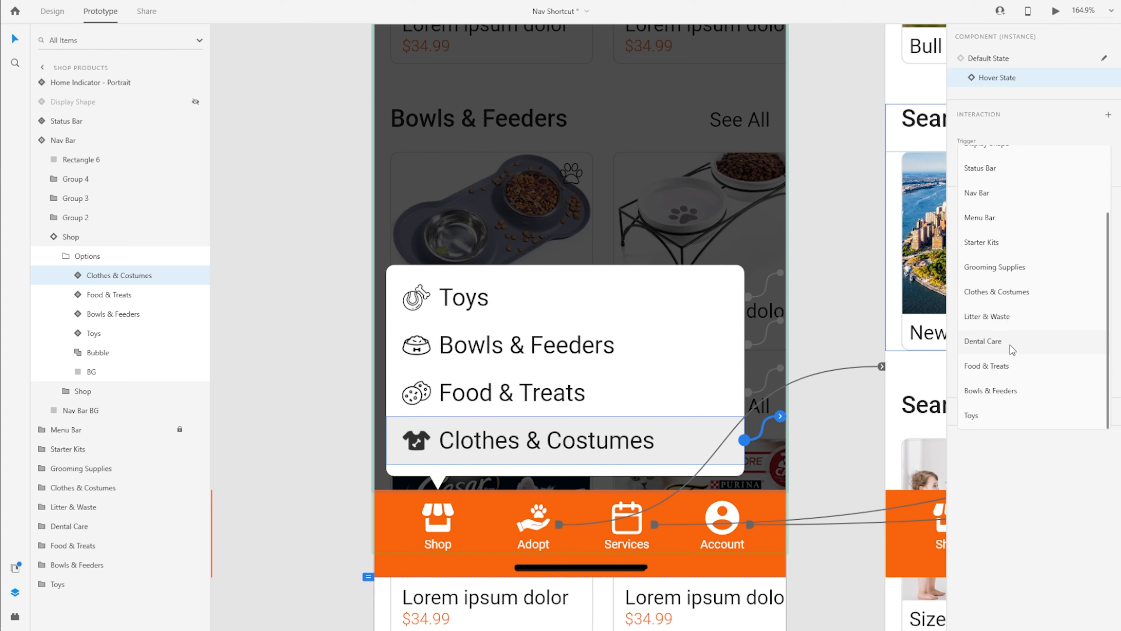
left_click(990, 293)
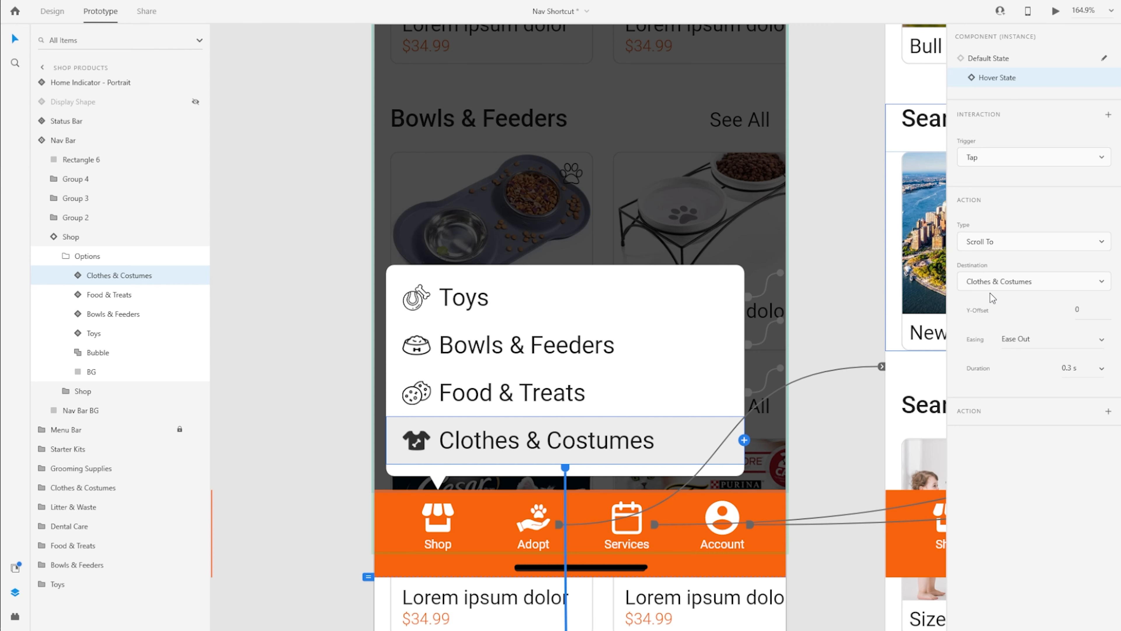
Step: Set the Y-Offset of the Clothes & Costumes scroll action to -132 and check it against the Shop Products artboard's header
left_click(1077, 311)
type("-132")
key("Return")
scroll(837, 321, "up", 3)
scroll(837, 325, "up", 6)
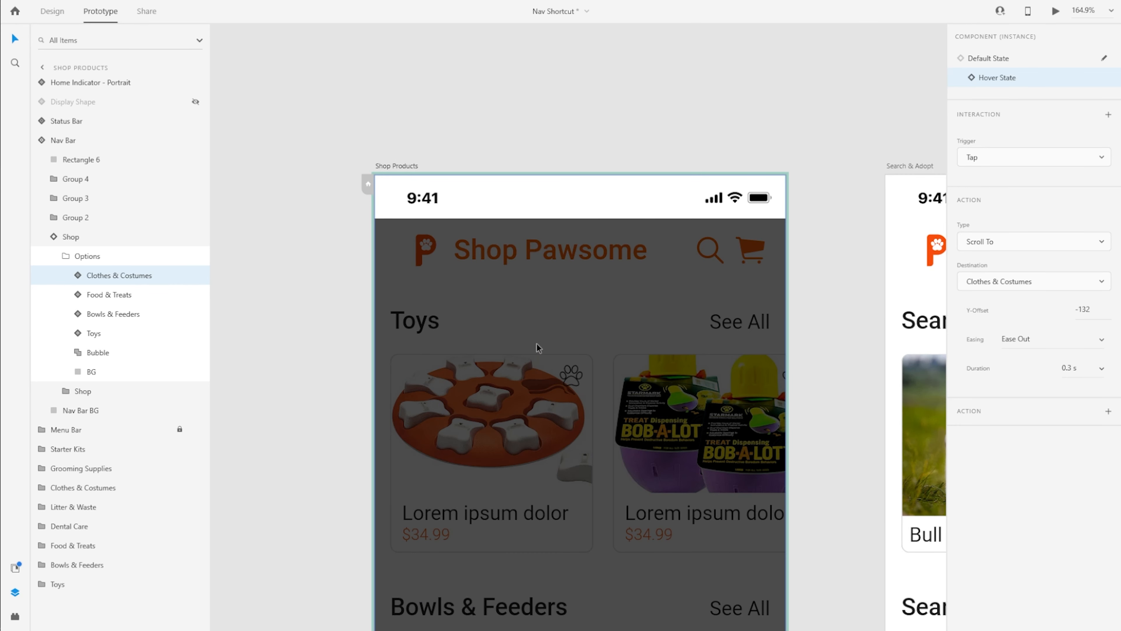
scroll(538, 347, "down", 2)
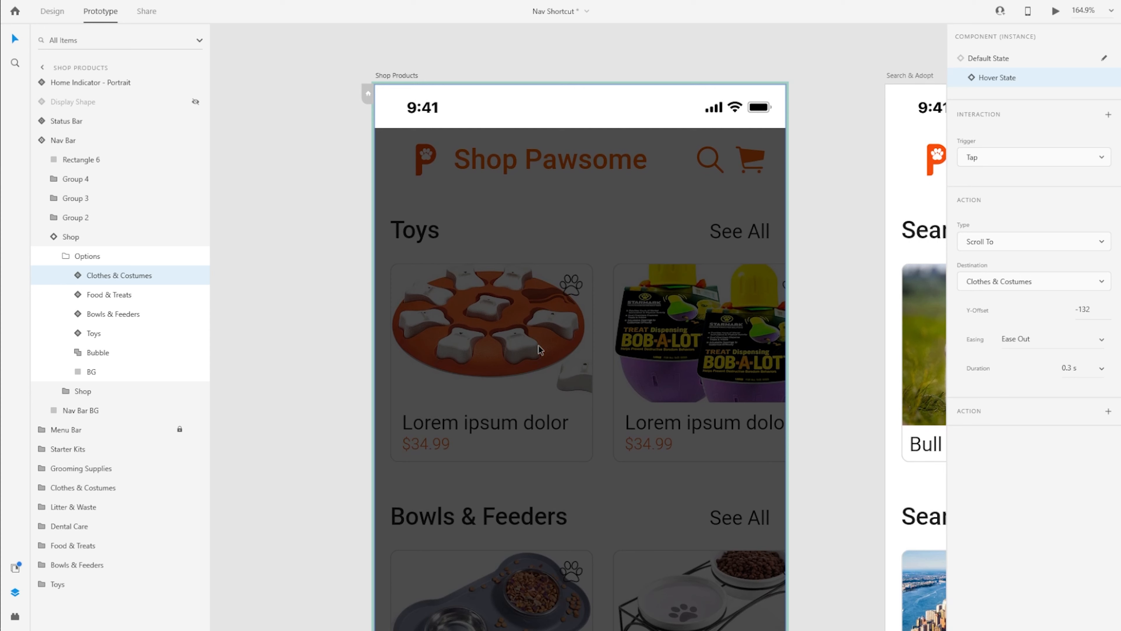